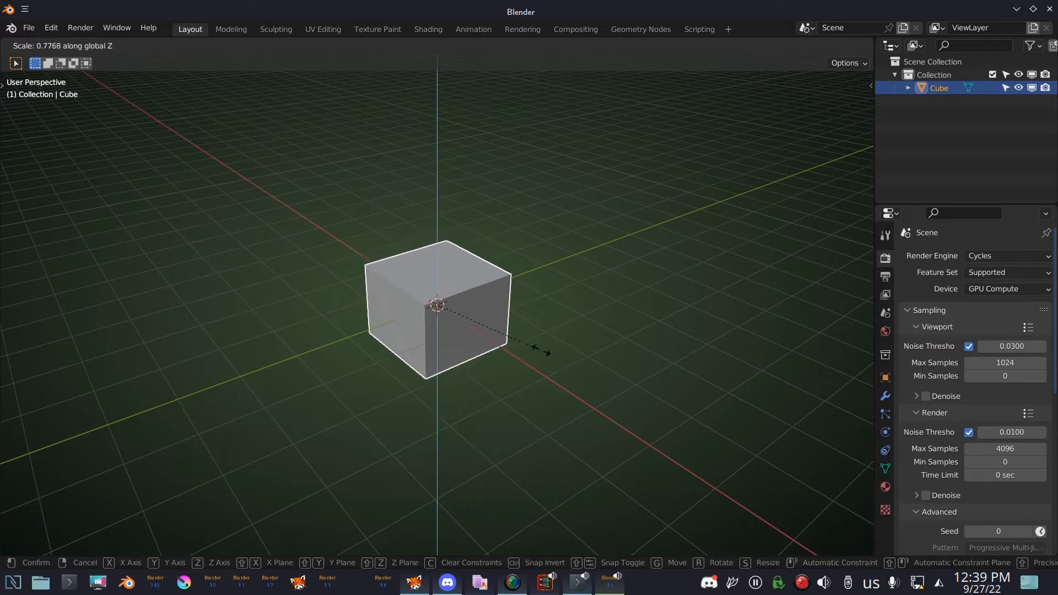
Step: Scale the cube down along Z and X into a flat, elongated rectangular block with its longest side along Y
left_click(487, 330)
key("s")
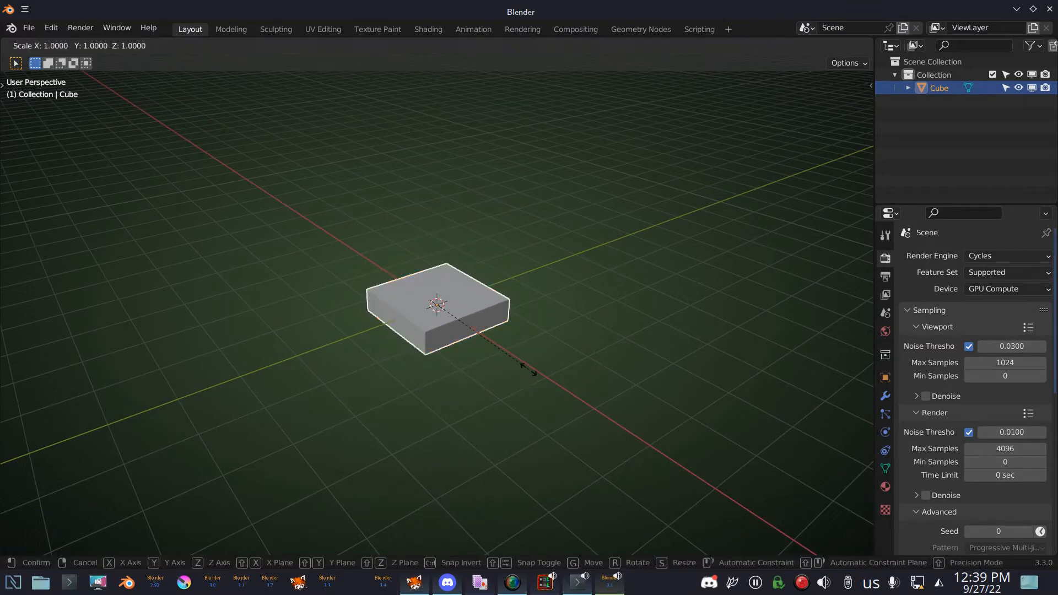
key("x")
left_click(492, 332)
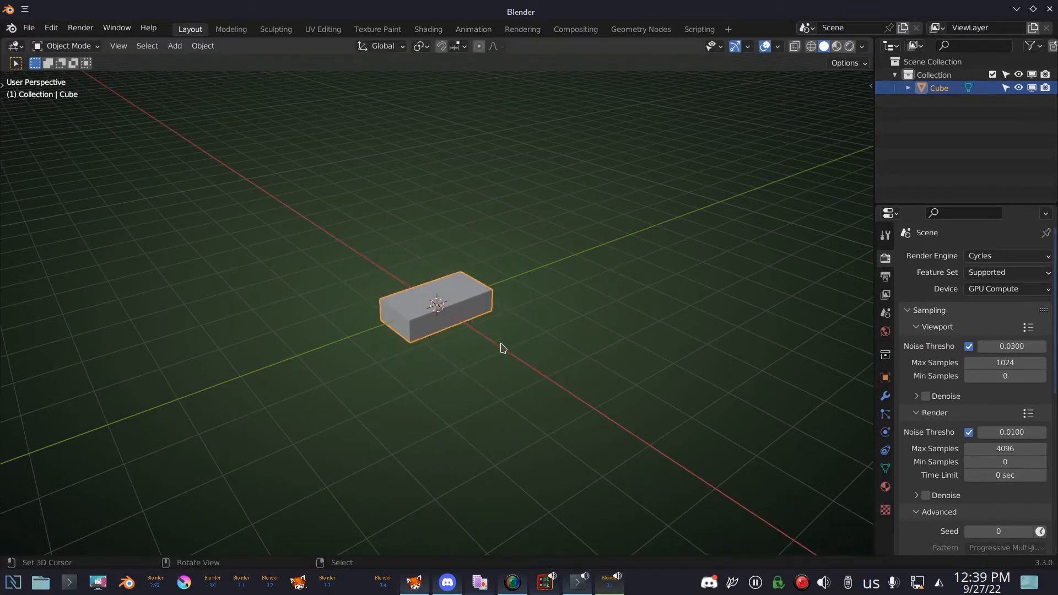
key("s")
key("z")
key("z")
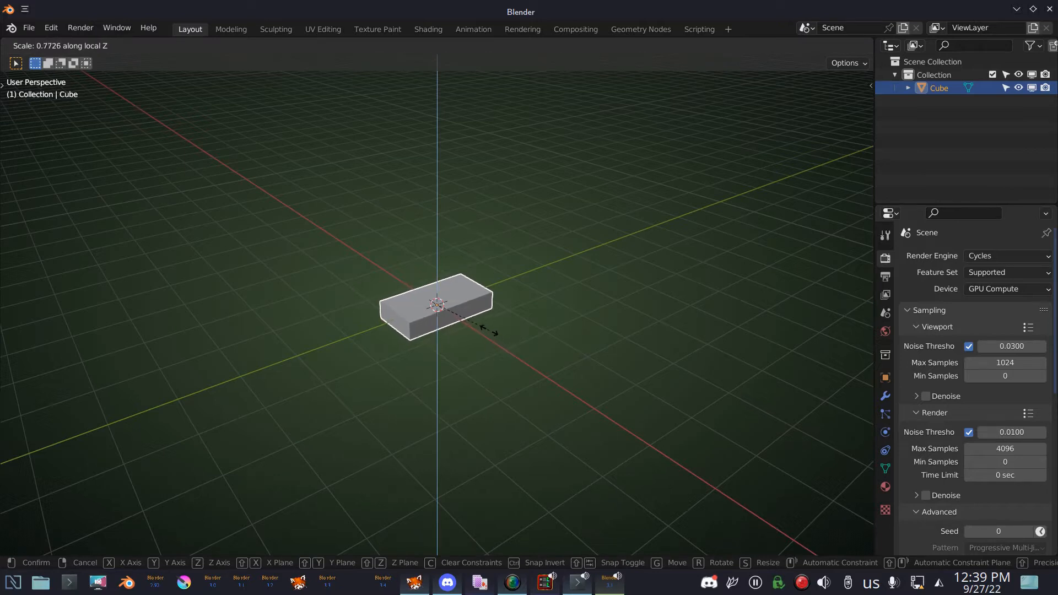
left_click(492, 334)
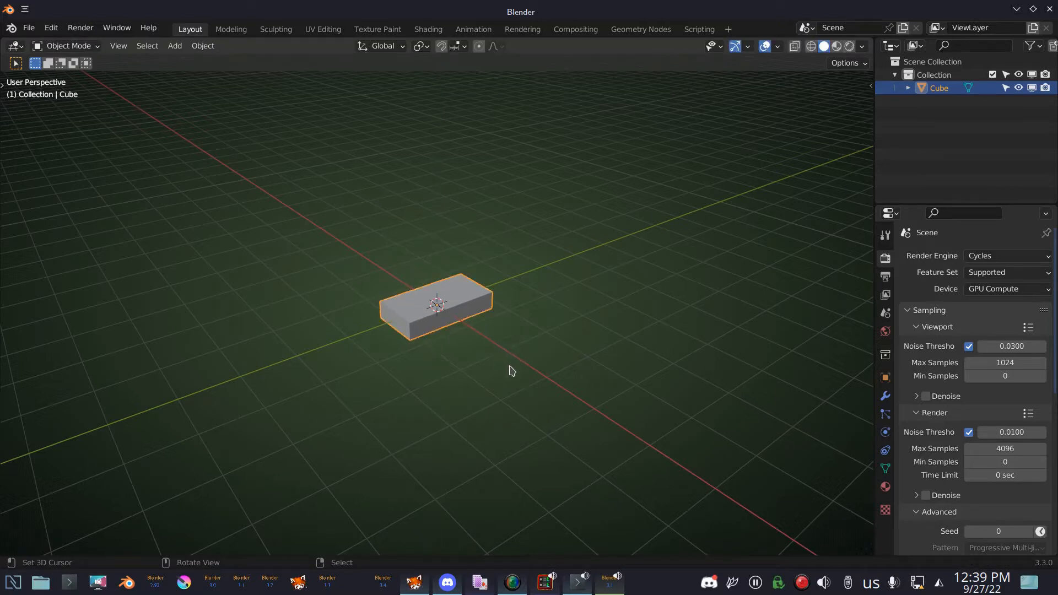
key("s")
key("x")
left_click(498, 357)
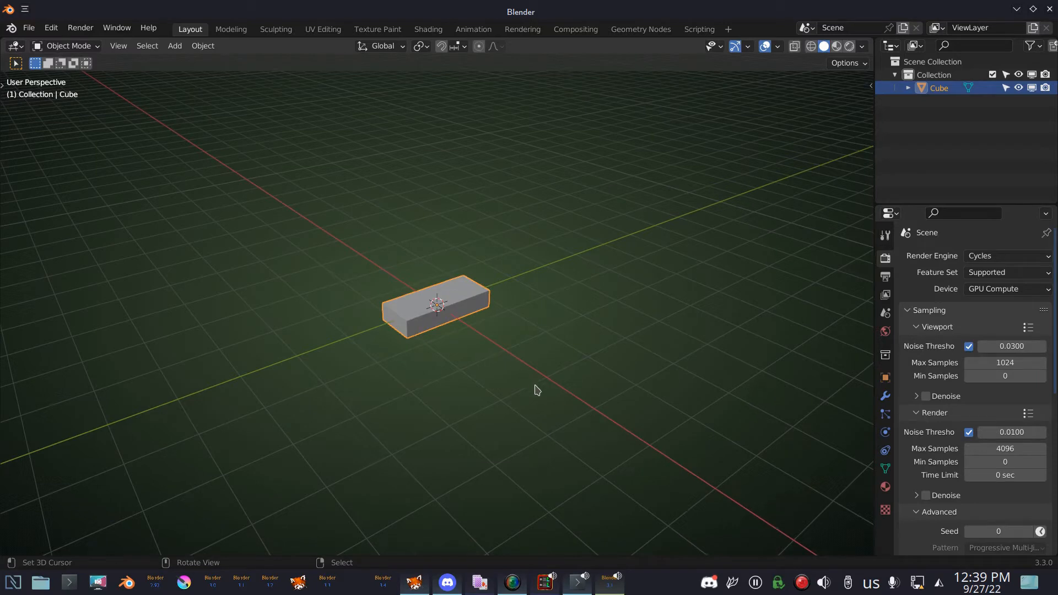
Step: Shrink the whole block uniformly to about 0.7 of its size and apply its scale
key("s")
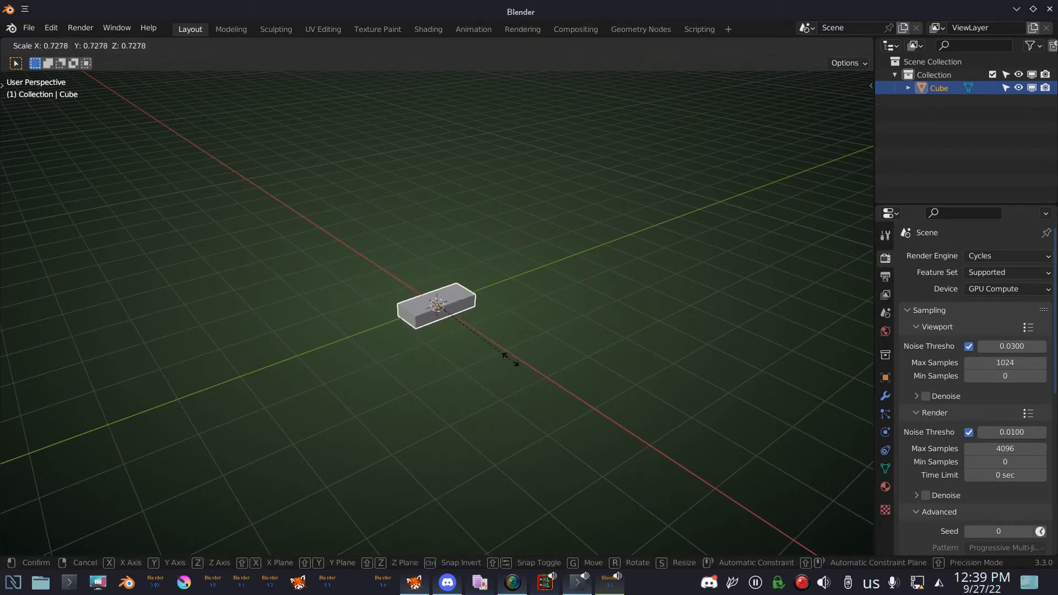
left_click(511, 363)
key("ctrl+a")
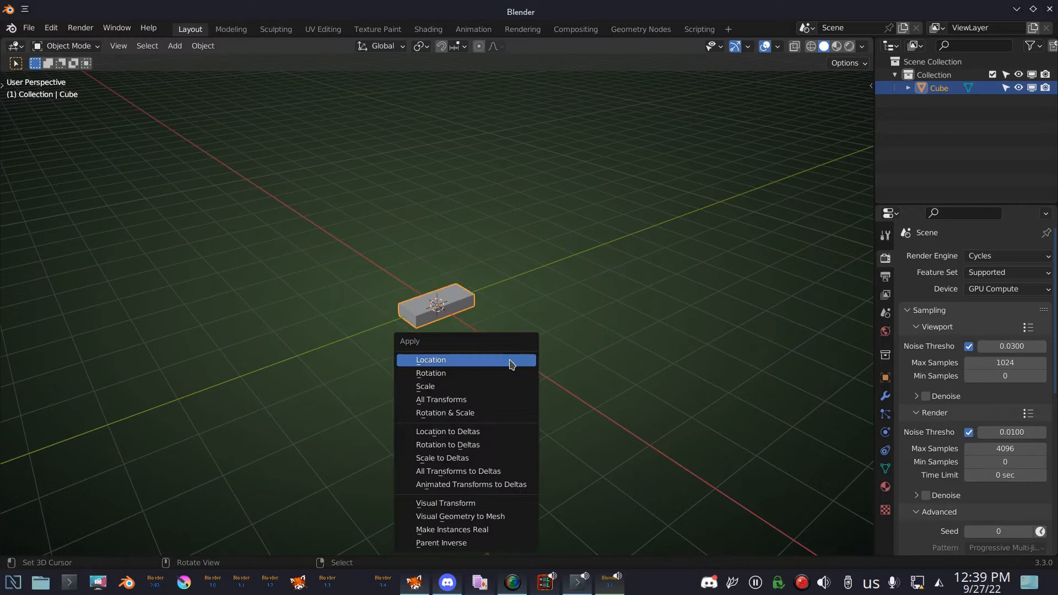
left_click(477, 393)
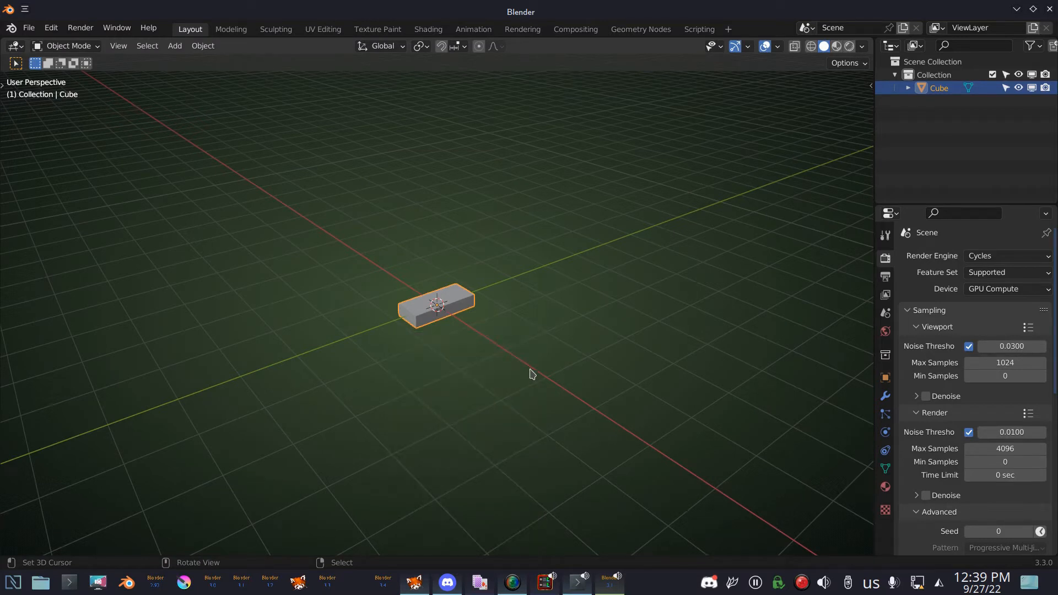
Step: Add a Bezier curve in top view and scale it up to nearly six times its size
key("KP_7")
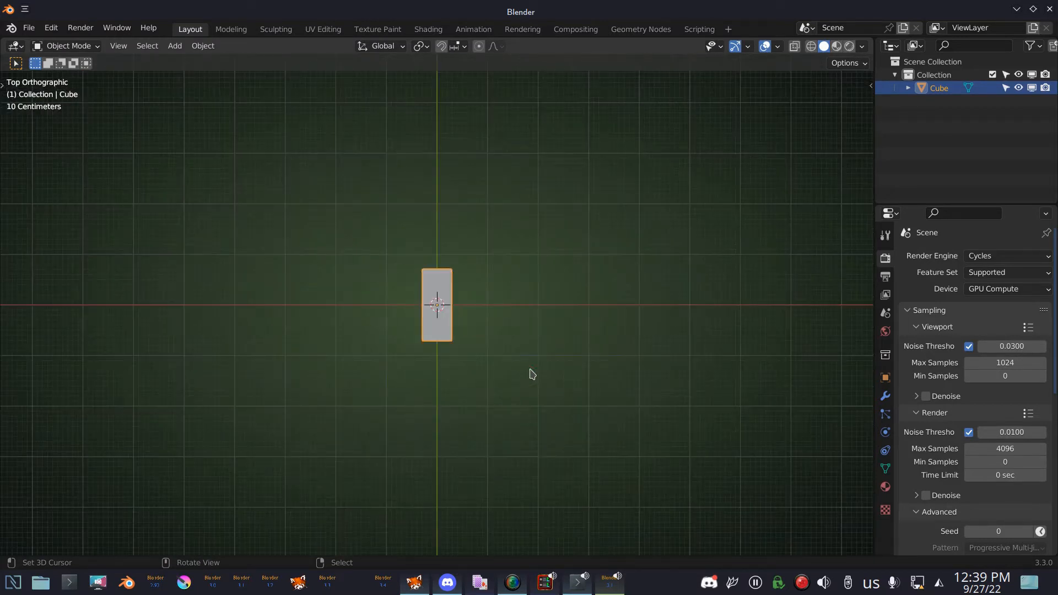
key("shift+a")
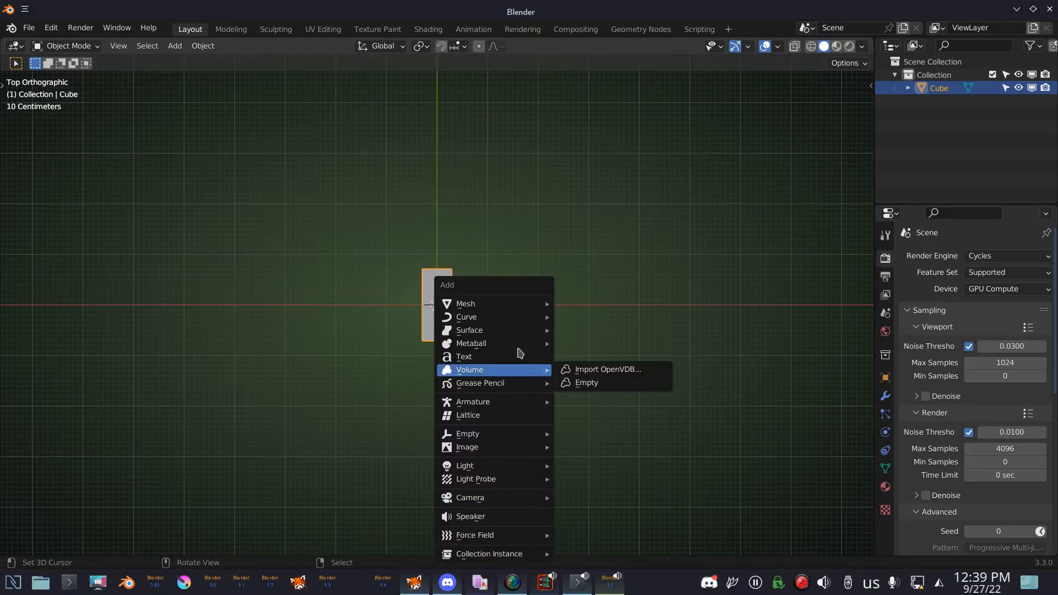
mouse_move(487, 324)
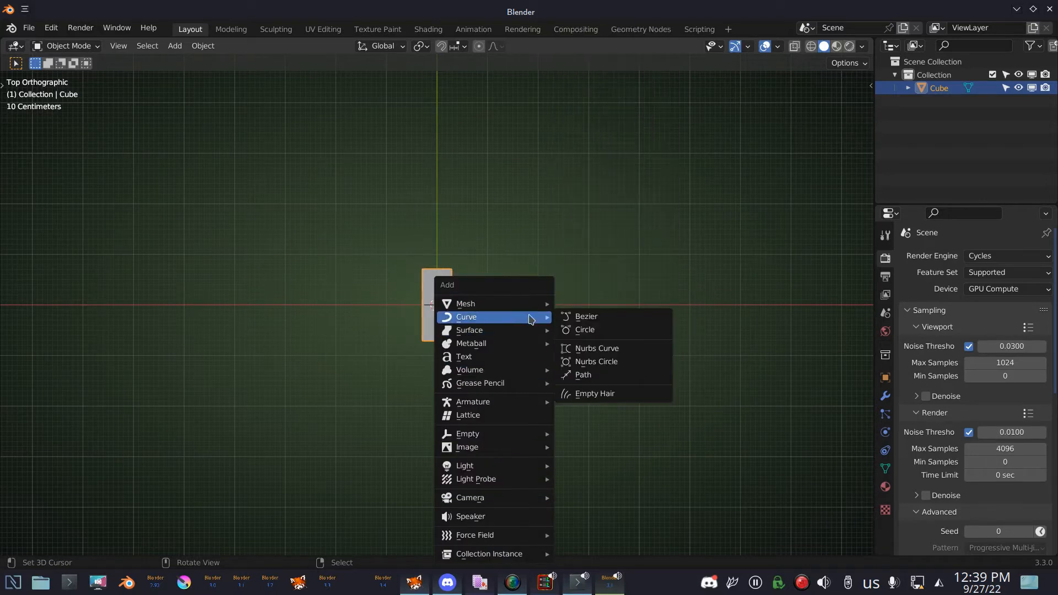
left_click(578, 315)
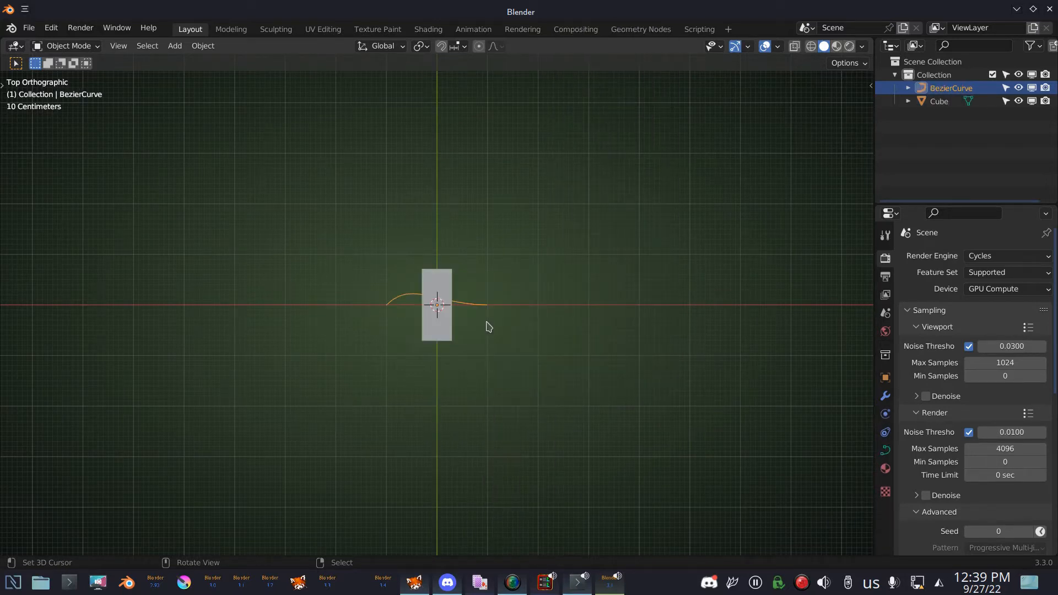
key("s")
left_click(732, 373)
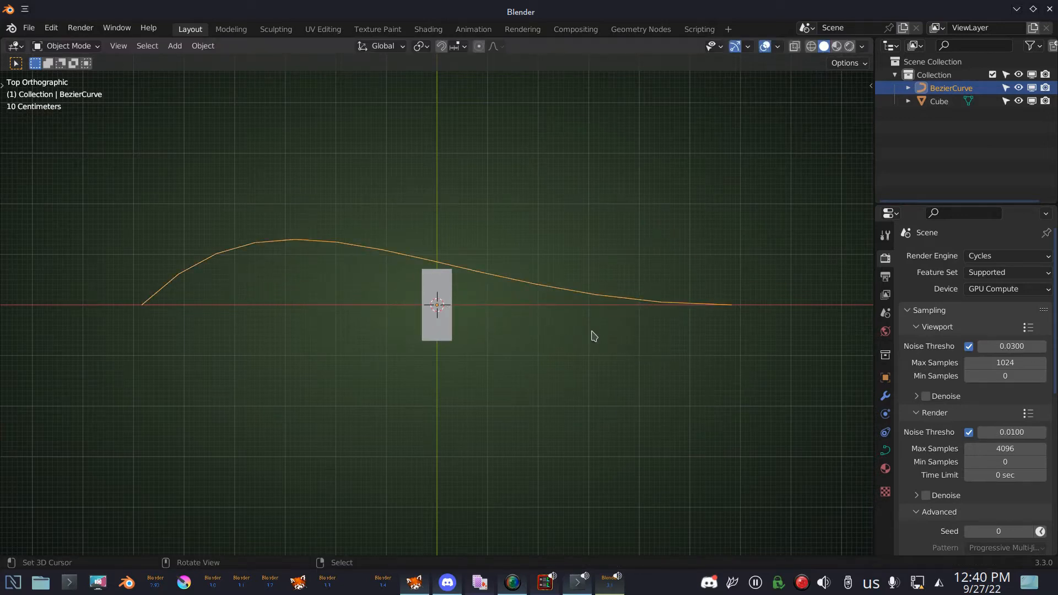
scroll(593, 334, "down", 3)
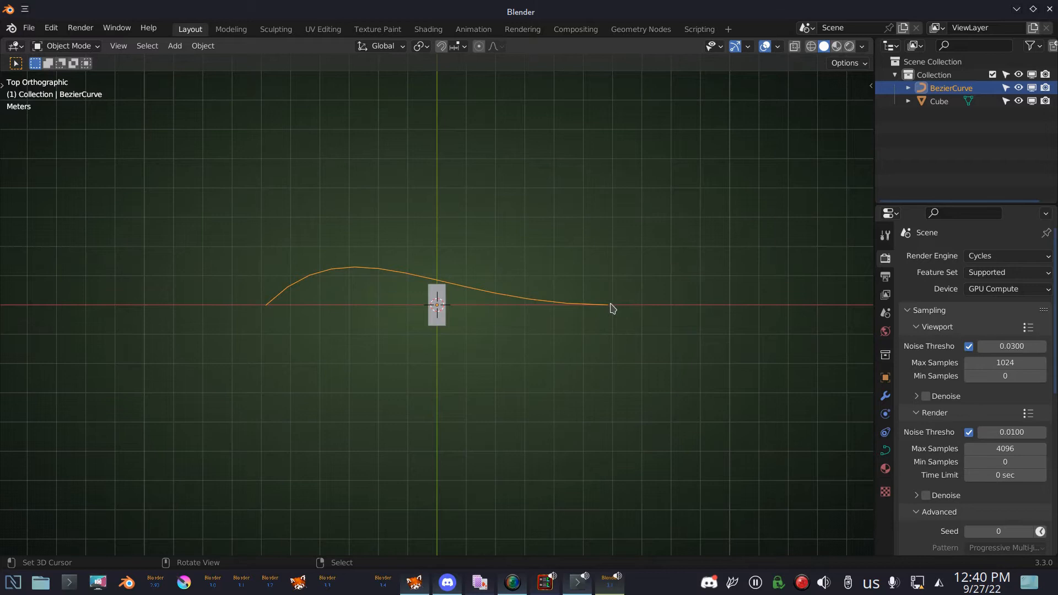
Step: Extrude a new point about 5 m outward from the curve's +X end, shortening its handles and rotating them steeply clockwise
key("ctrl+Tab")
left_click(716, 304)
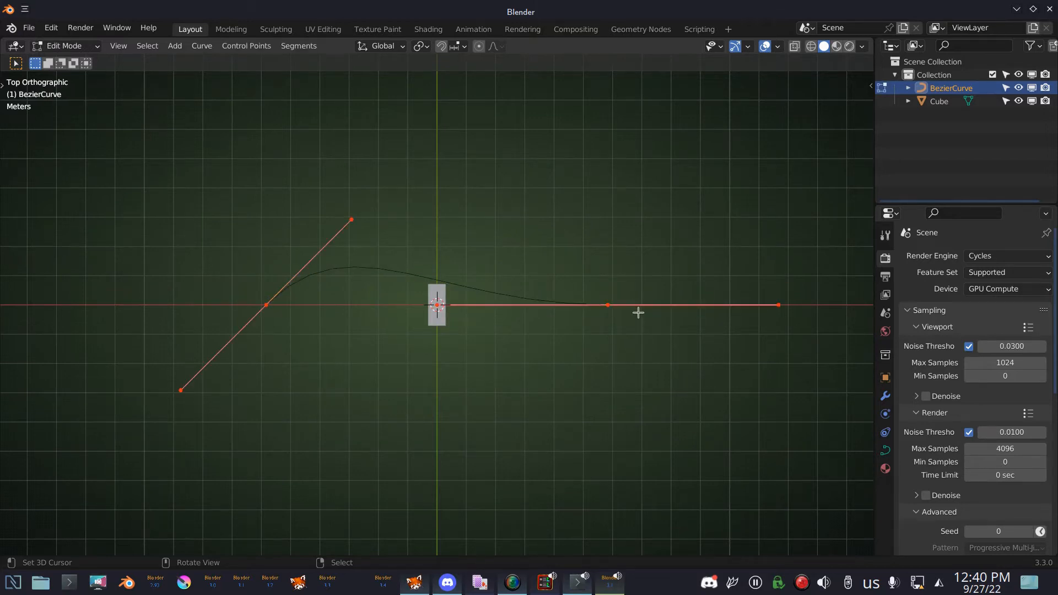
left_click(629, 312)
key("e")
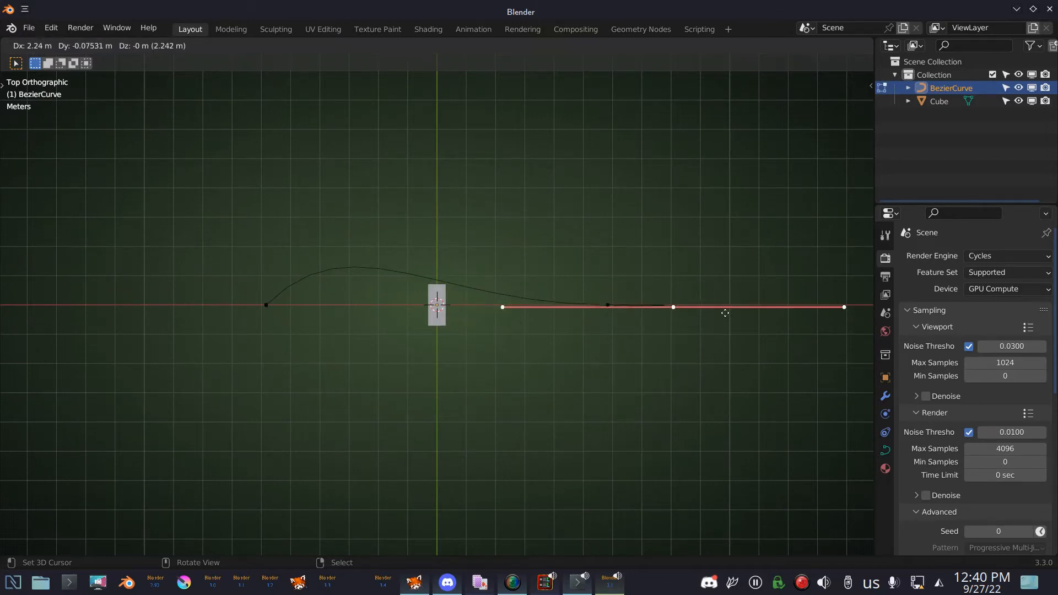
left_click(779, 324)
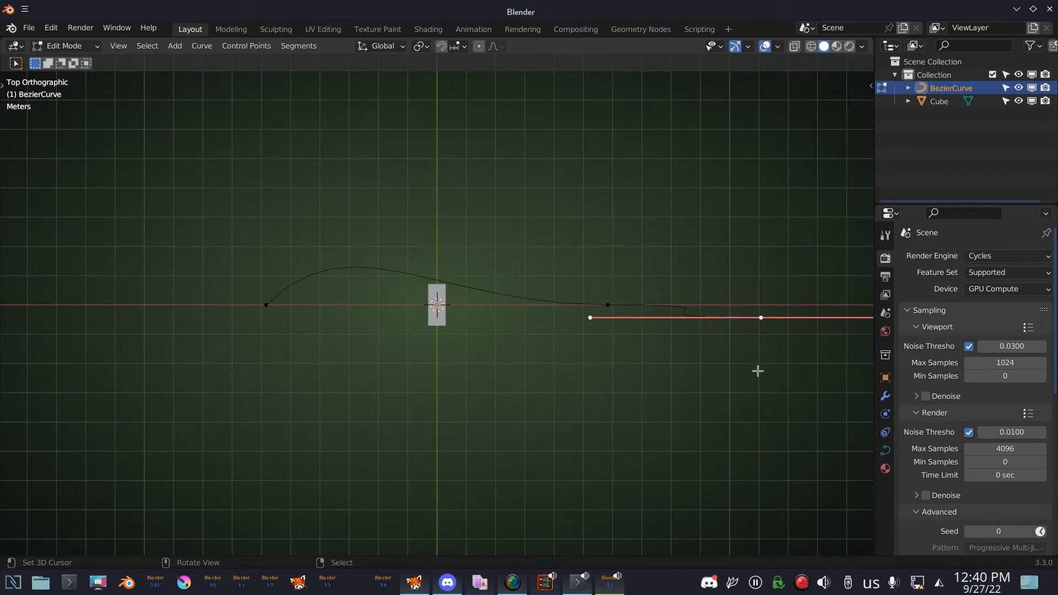
key("s")
left_click(765, 340)
key("r")
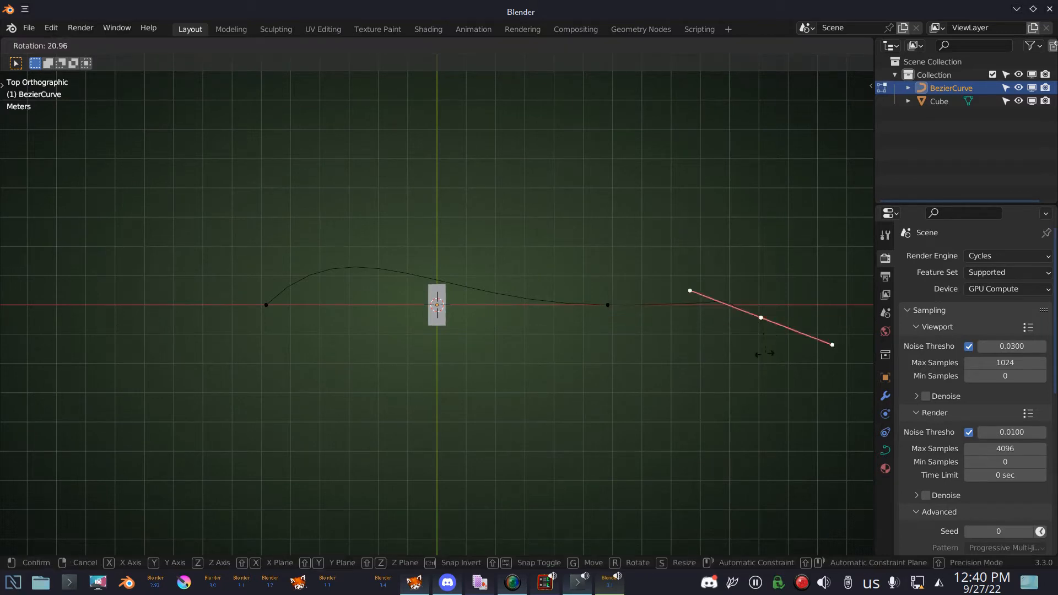
left_click(729, 380)
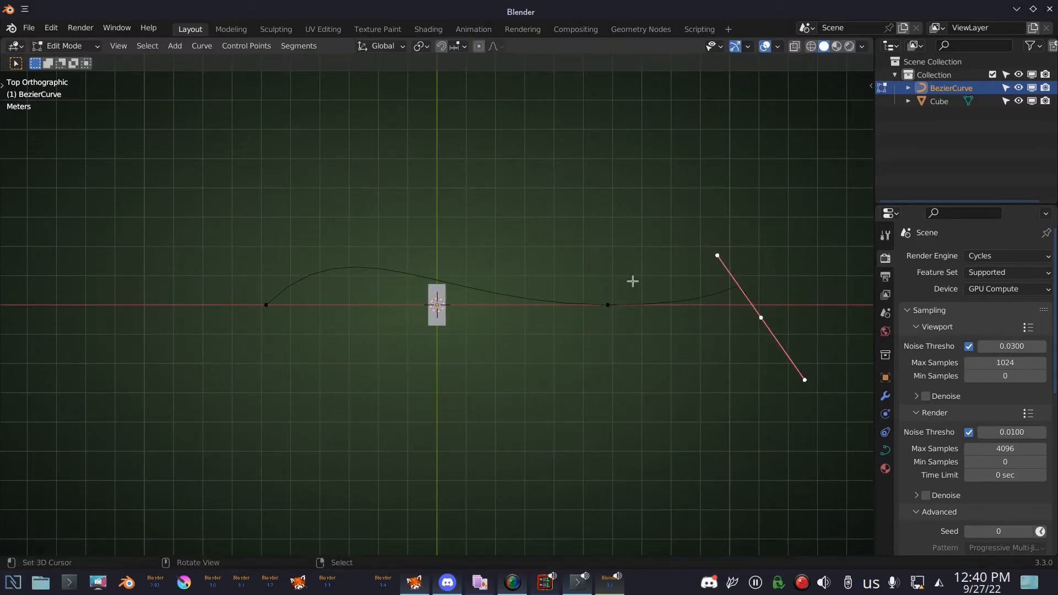
Step: Reshape the curve's middle point by shortening its handles, rotating them about 20 degrees clockwise and moving it toward −X and −Y, finishing in Object Mode
left_click(608, 305)
key("s")
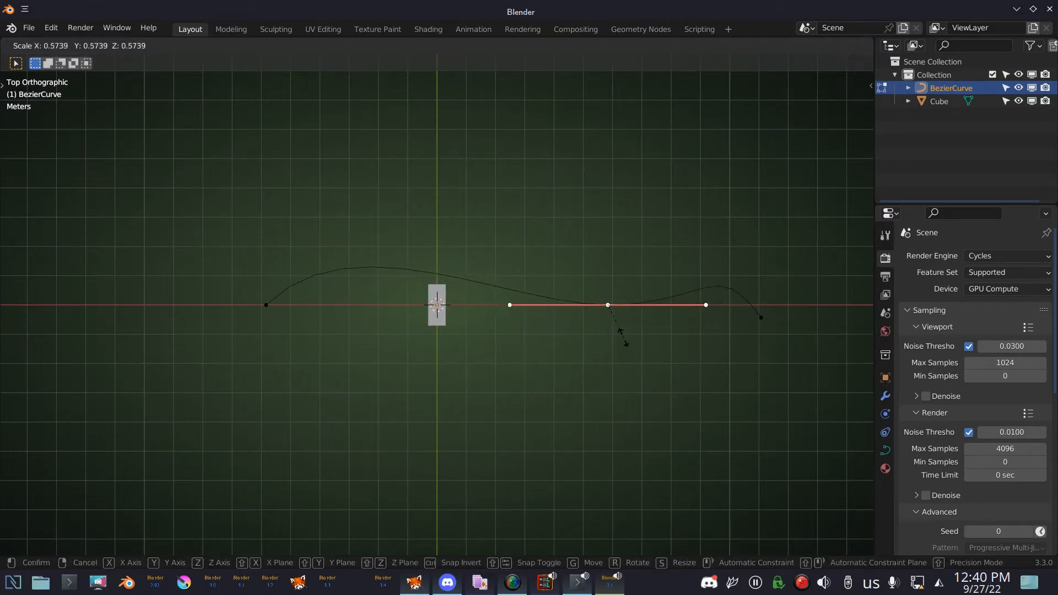
left_click(642, 338)
key("r")
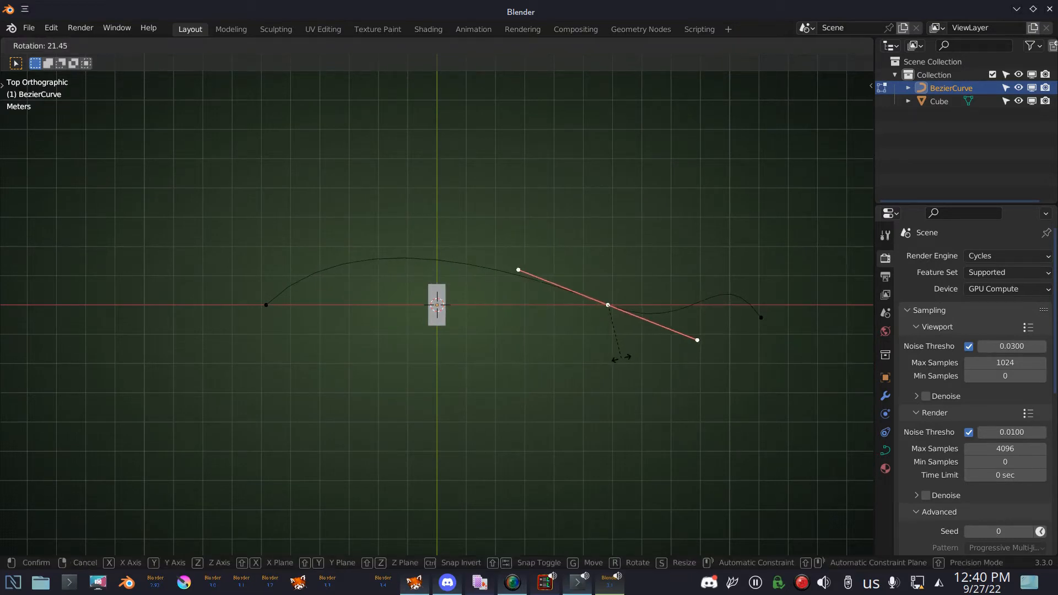
left_click(621, 357)
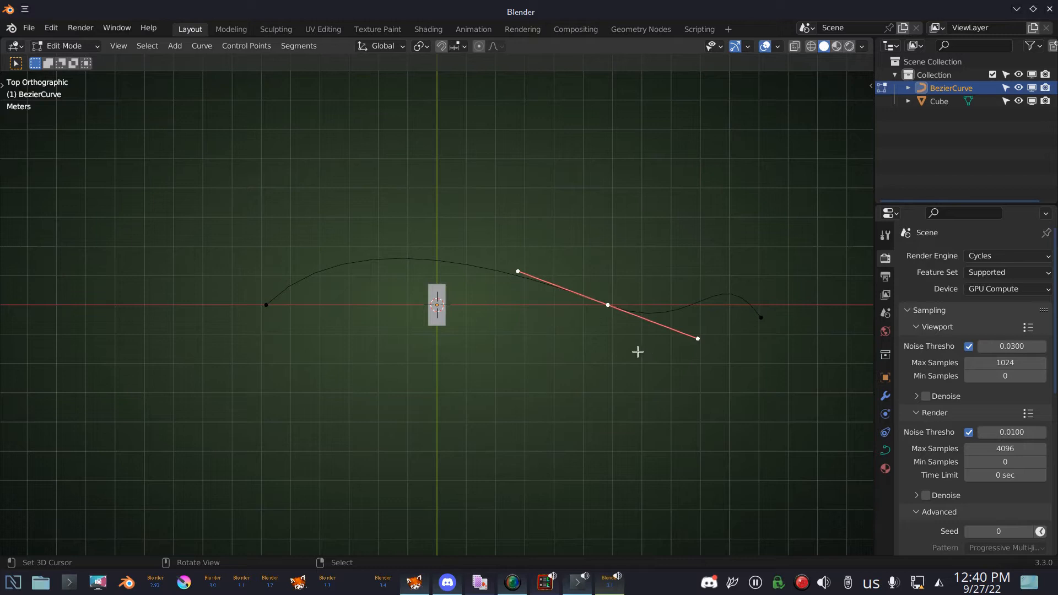
key("g")
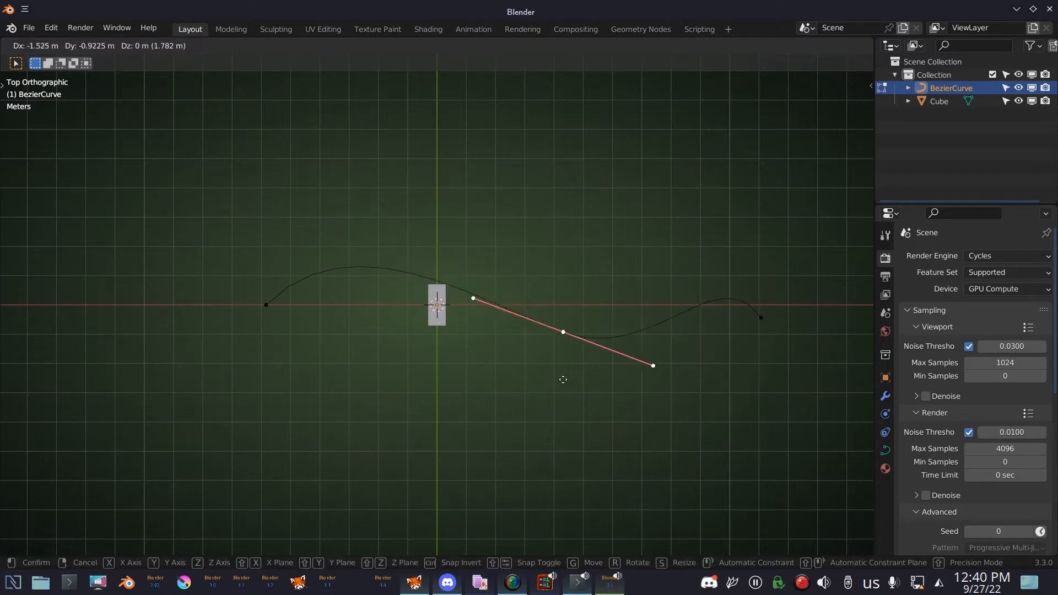
left_click(532, 389)
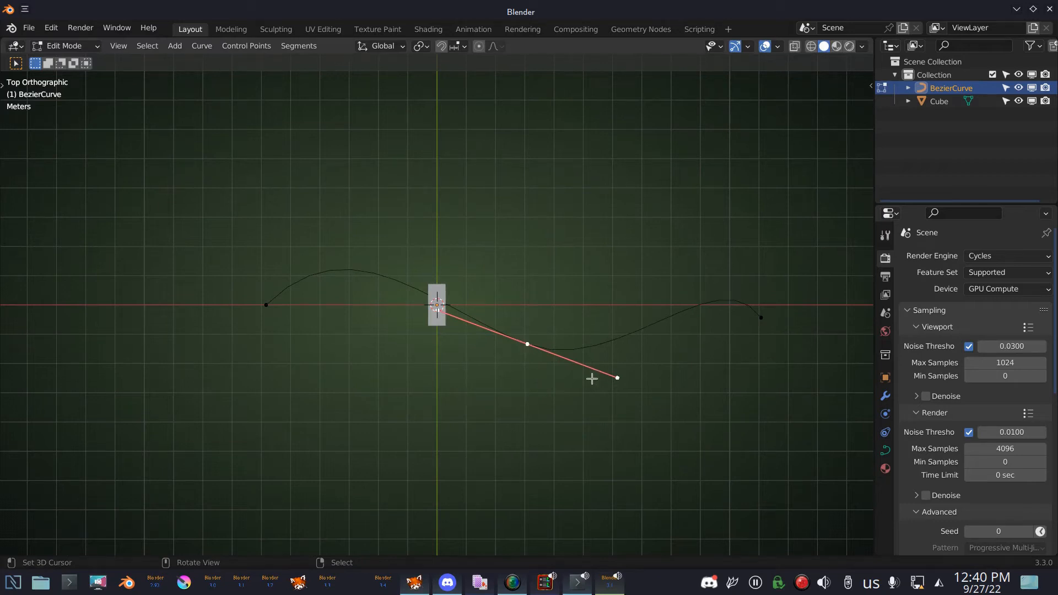
key("ctrl+Tab")
left_click(496, 379)
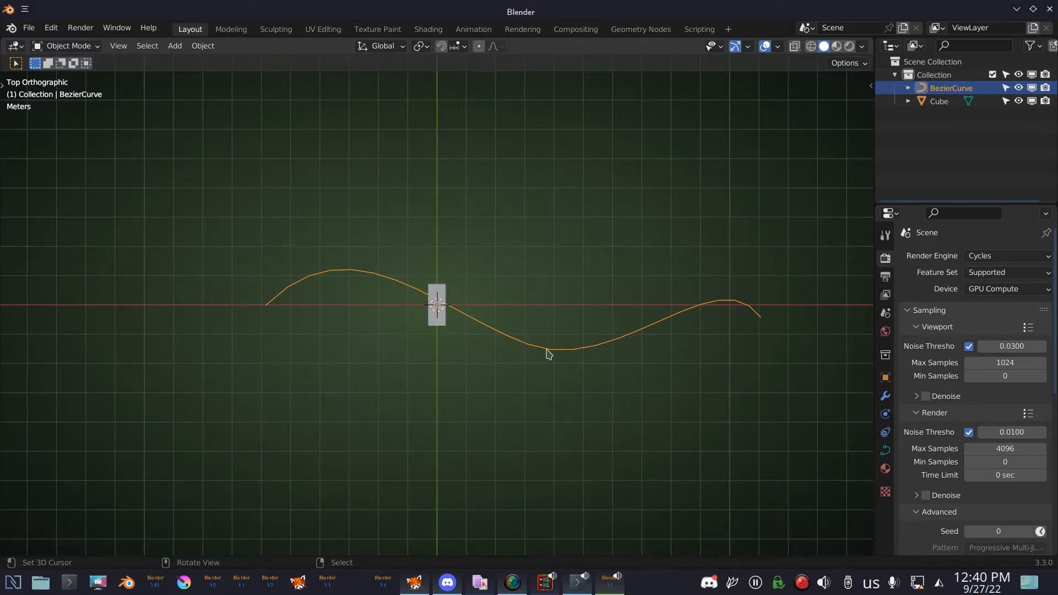
Step: Duplicate the Bezier curve in place and disable the duplicate in the viewport
key("shift")
key("shift+d")
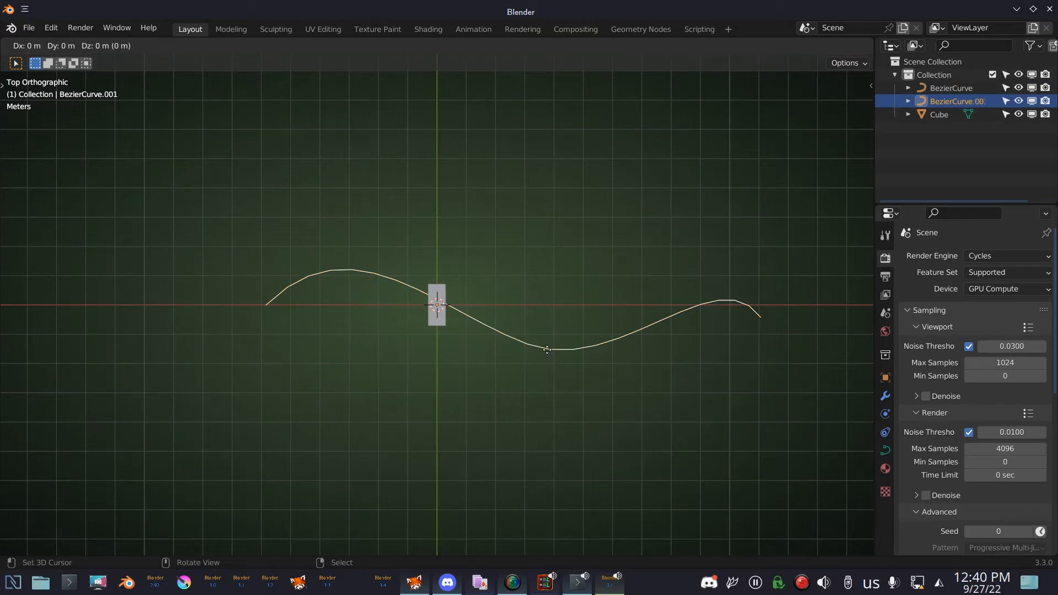
right_click(547, 350)
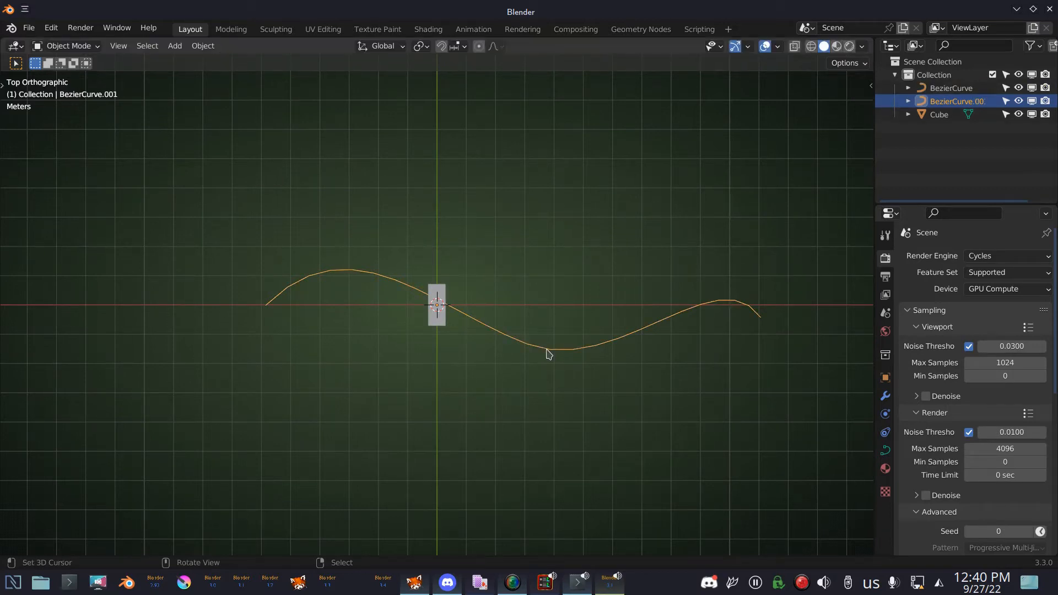
left_click(1030, 101)
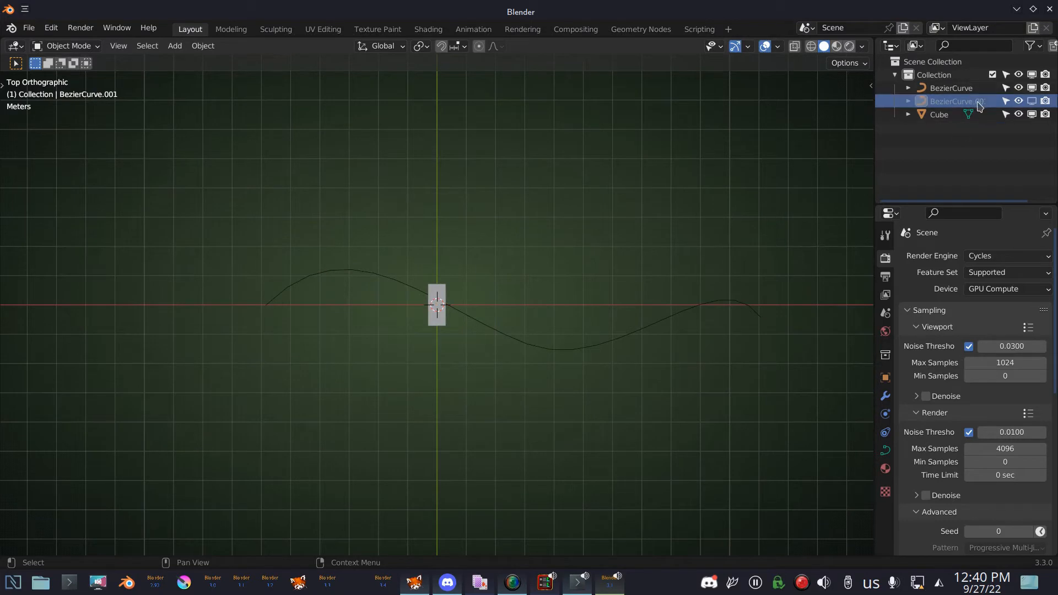
Step: Rename the original Bezier curve as Guide
left_click(951, 88)
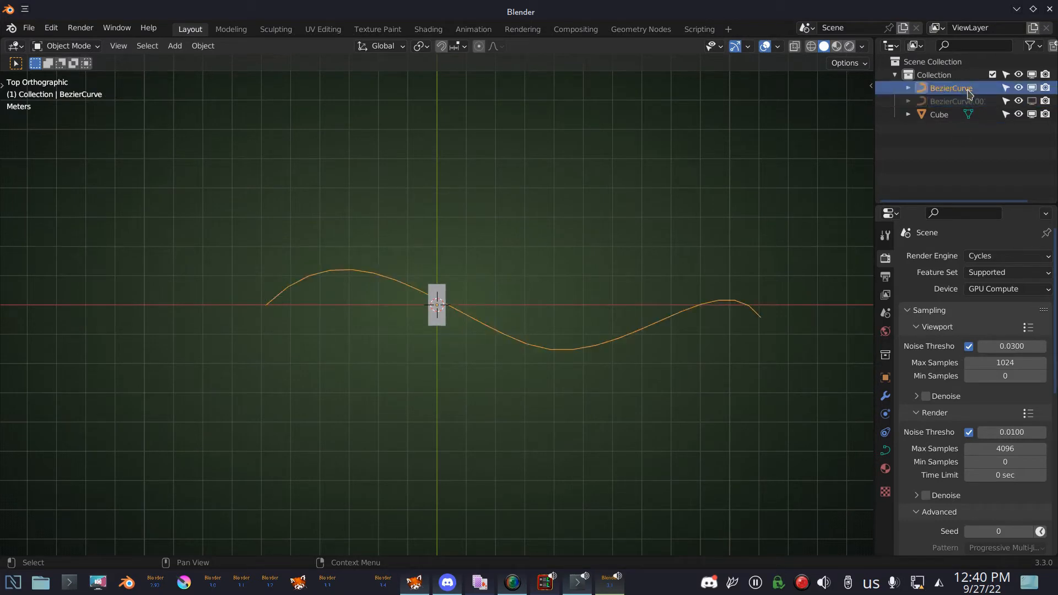
key("i")
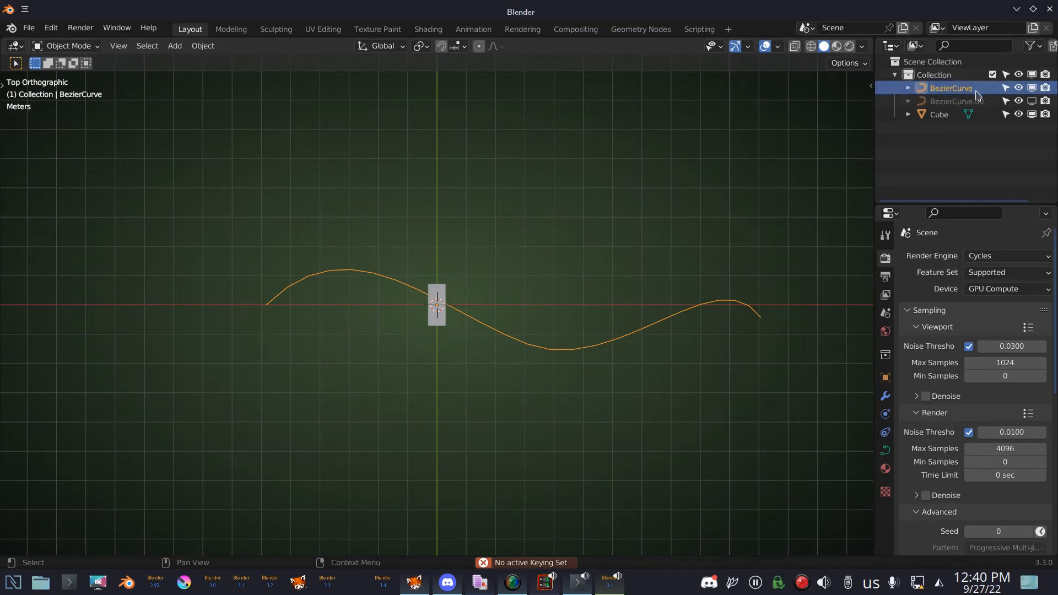
double_click(974, 88)
type("Guide")
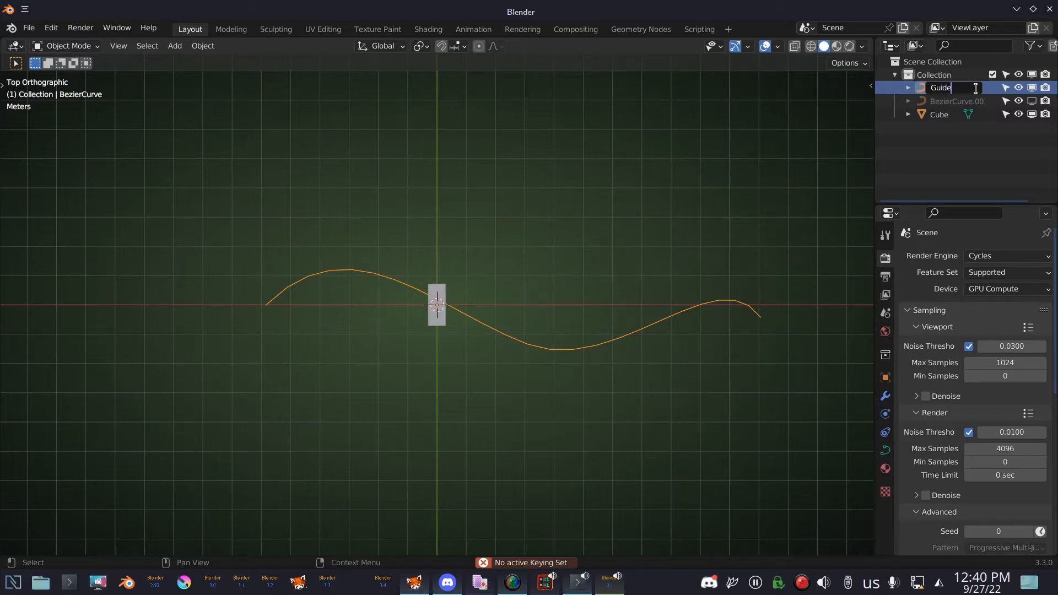
key("Return")
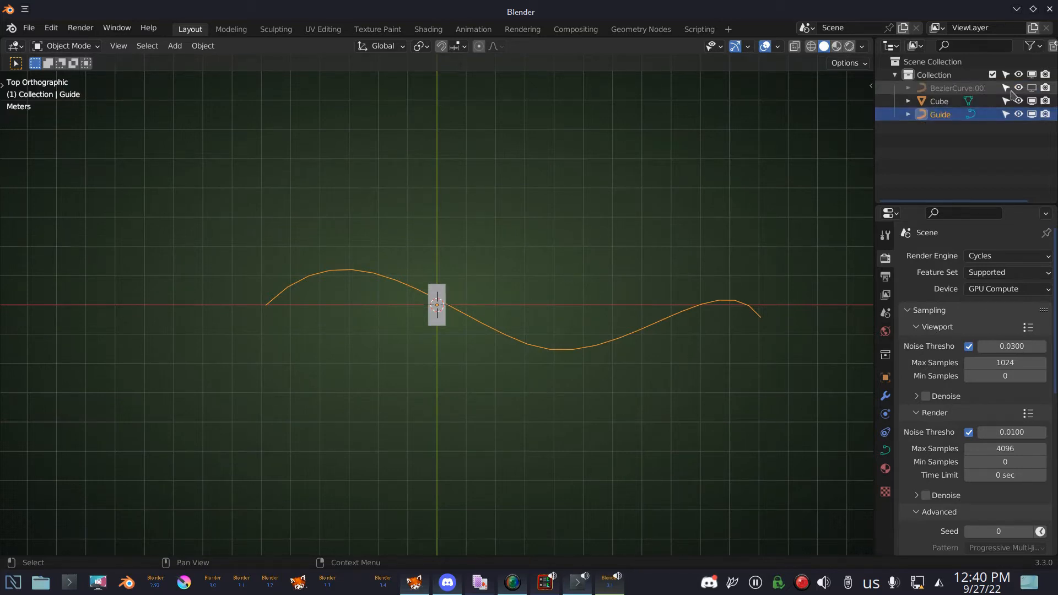
Step: Re-enable the duplicated curve in the viewport, rename it Rails and disable it in the viewport again
left_click(1032, 87)
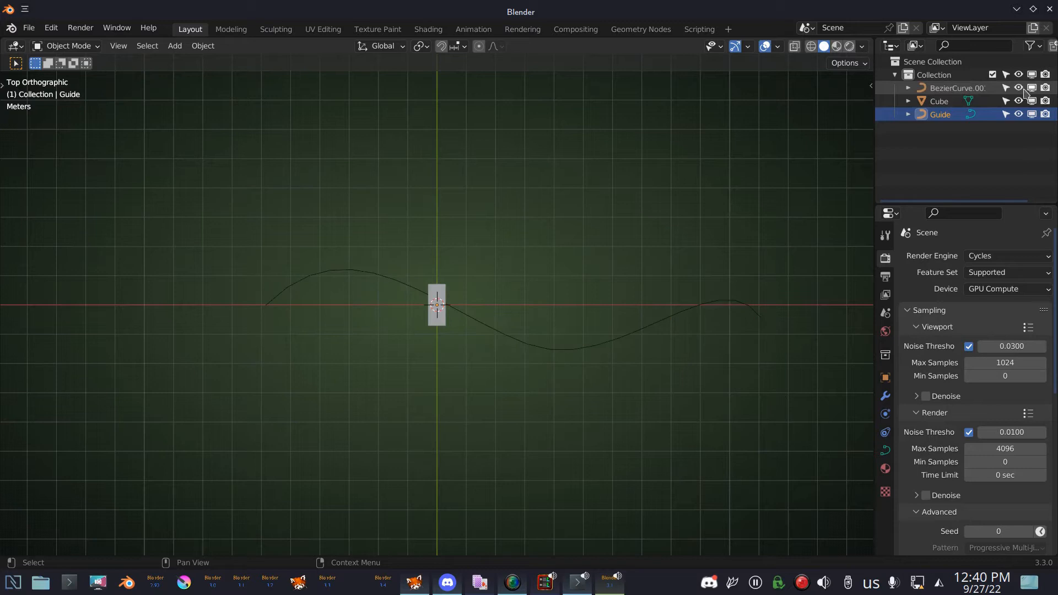
double_click(969, 88)
type("Rails")
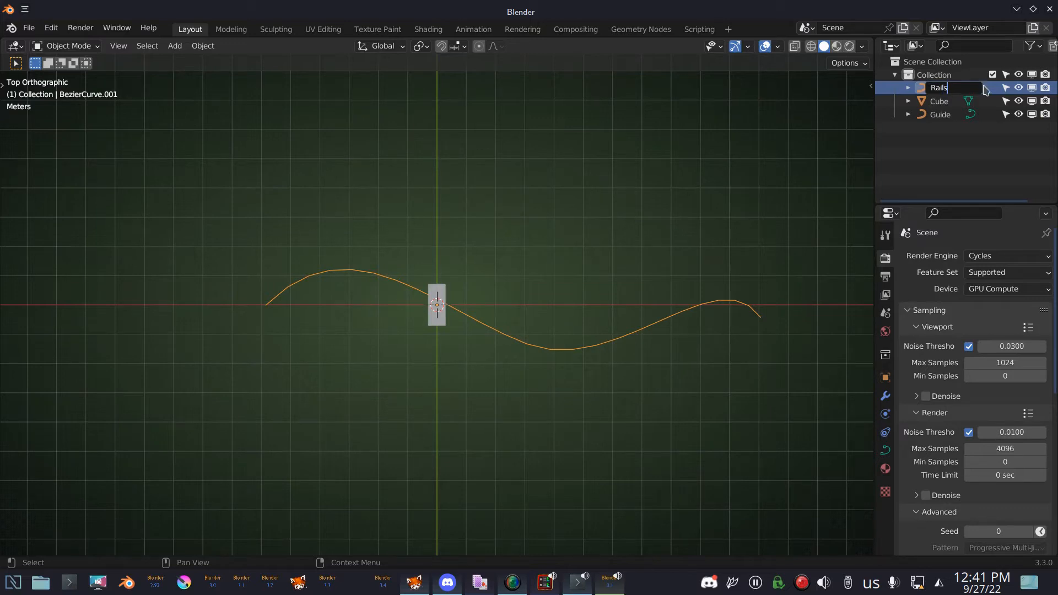
key("Return")
left_click(1032, 114)
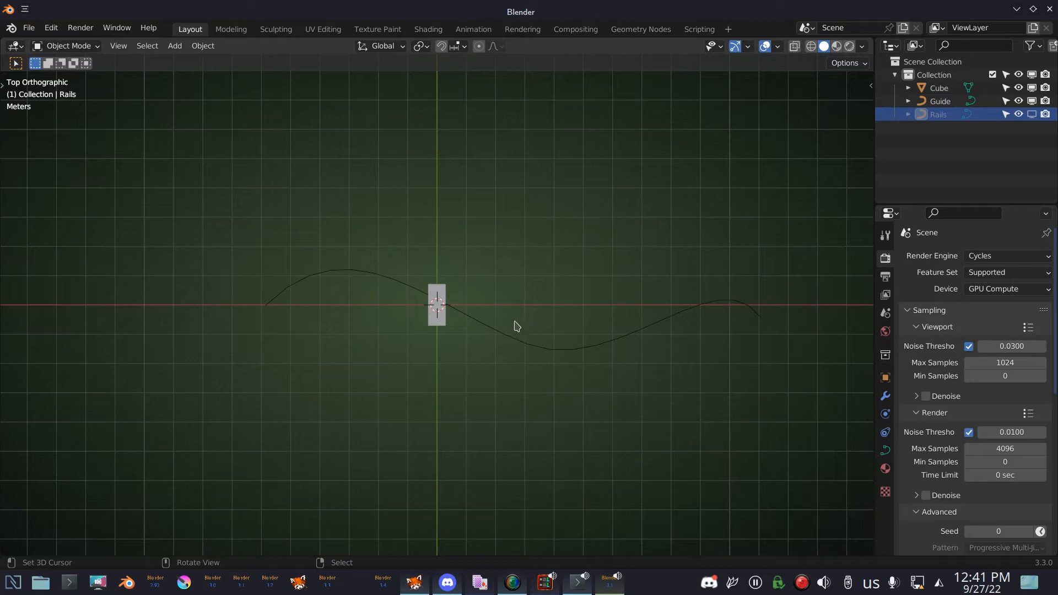
Step: Convert the Guide curve to a mesh
left_click(502, 333)
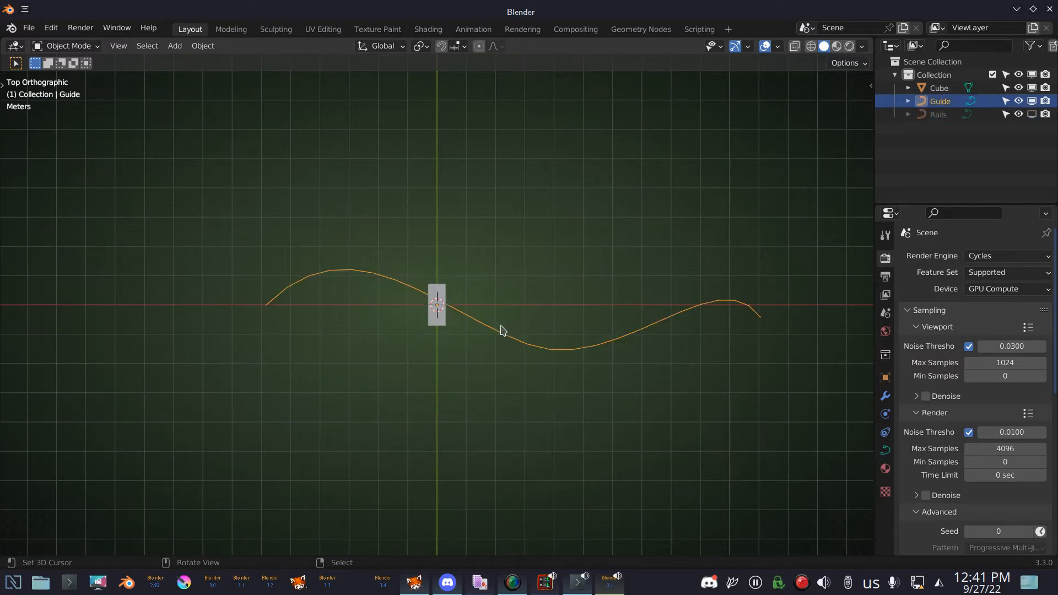
left_click(444, 322)
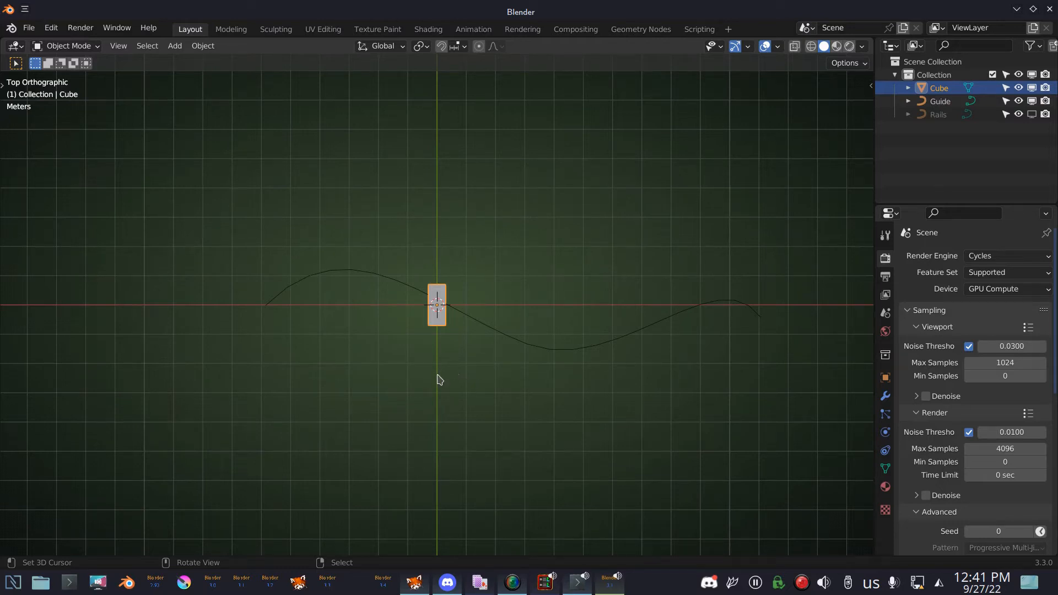
left_click(519, 339)
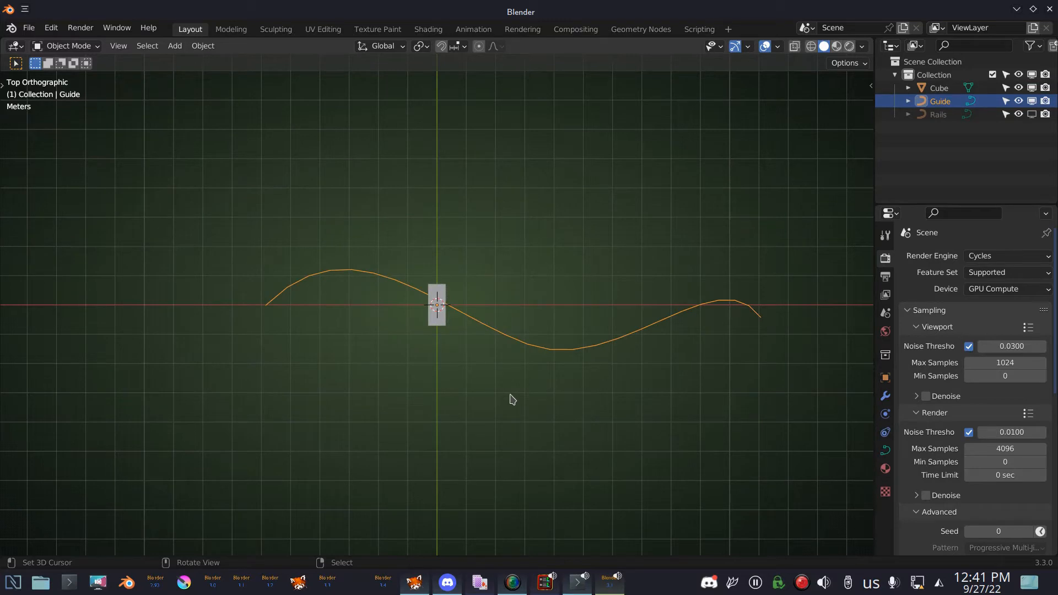
key("q")
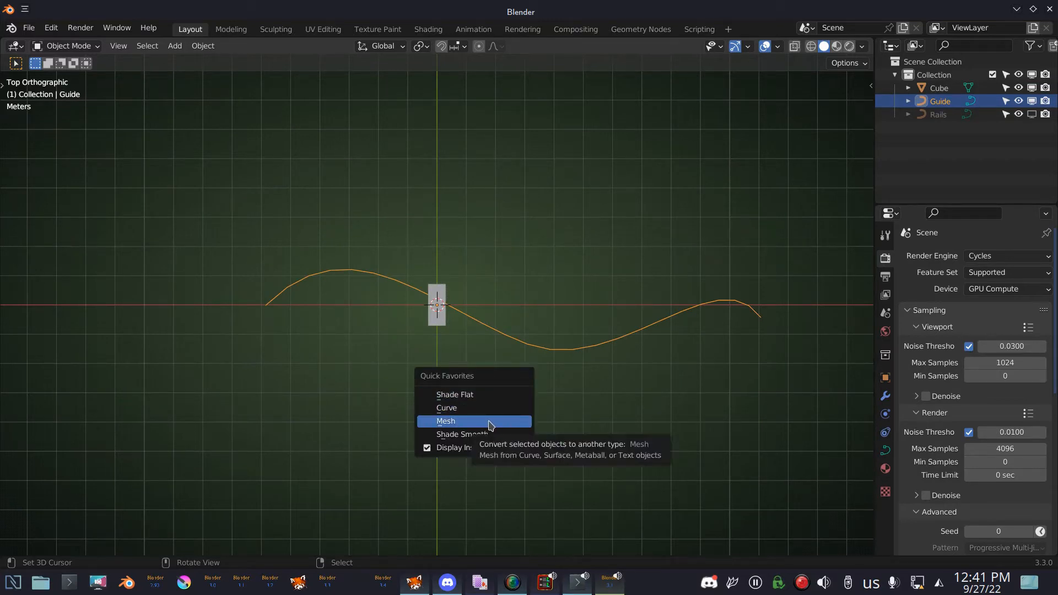
left_click(203, 46)
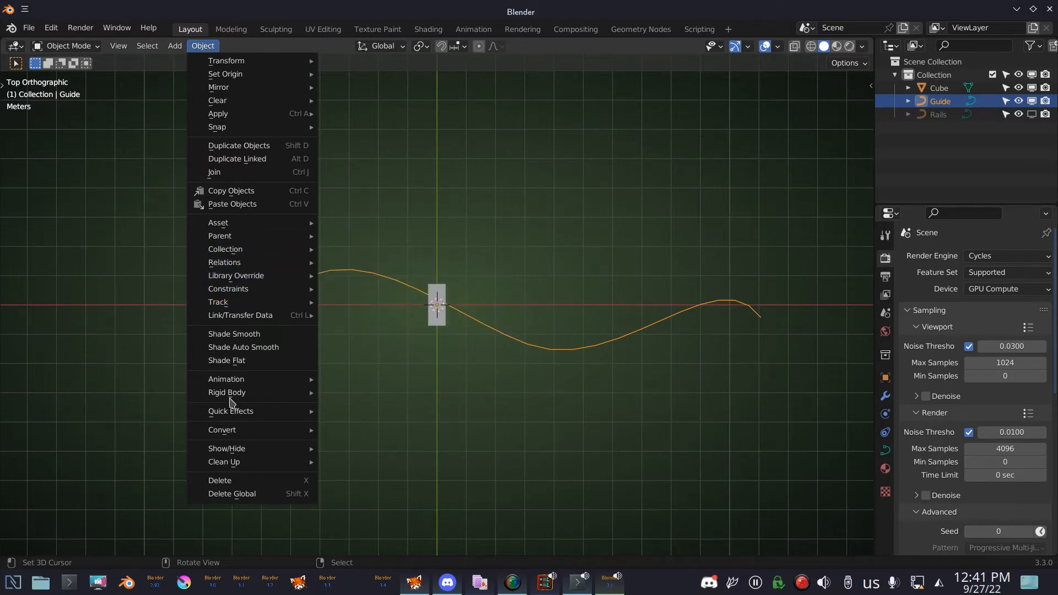
mouse_move(232, 435)
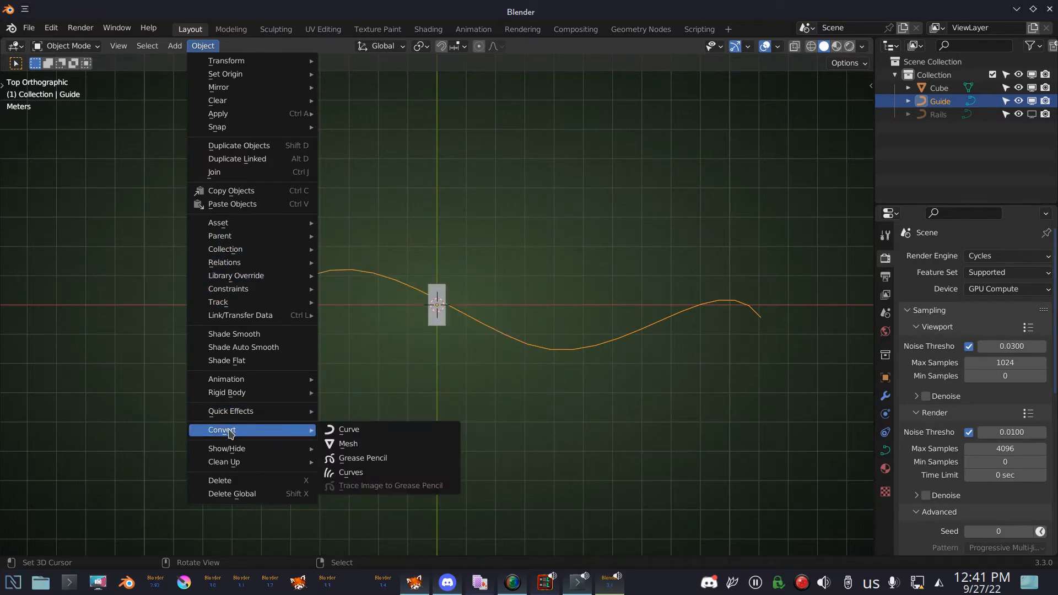
left_click(367, 445)
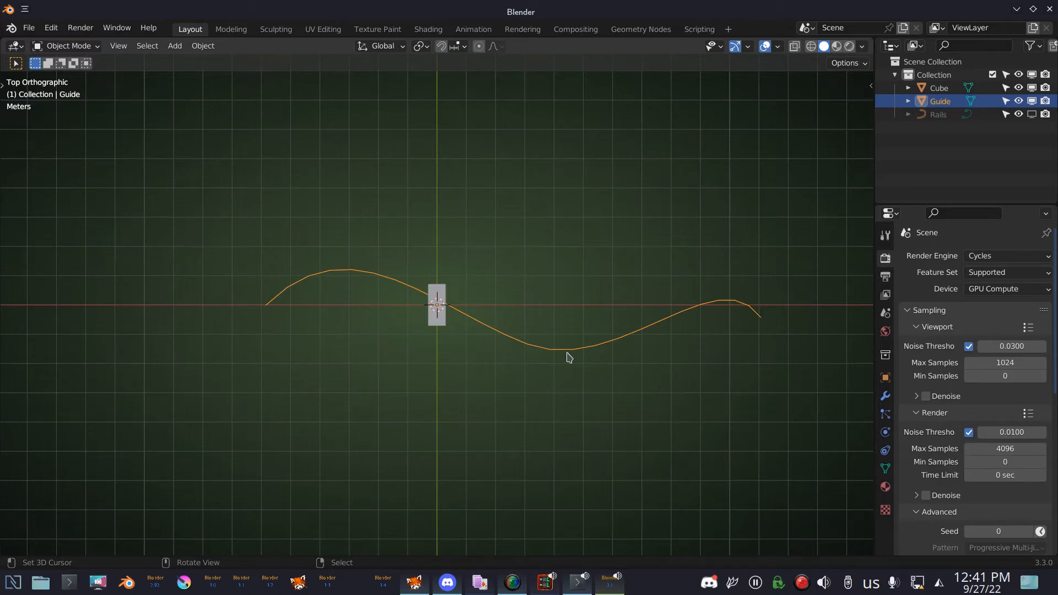
Step: Space all vertices of the Guide mesh evenly with LoopTools Space in Edit Mode and return to Object Mode
key("ctrl+Tab")
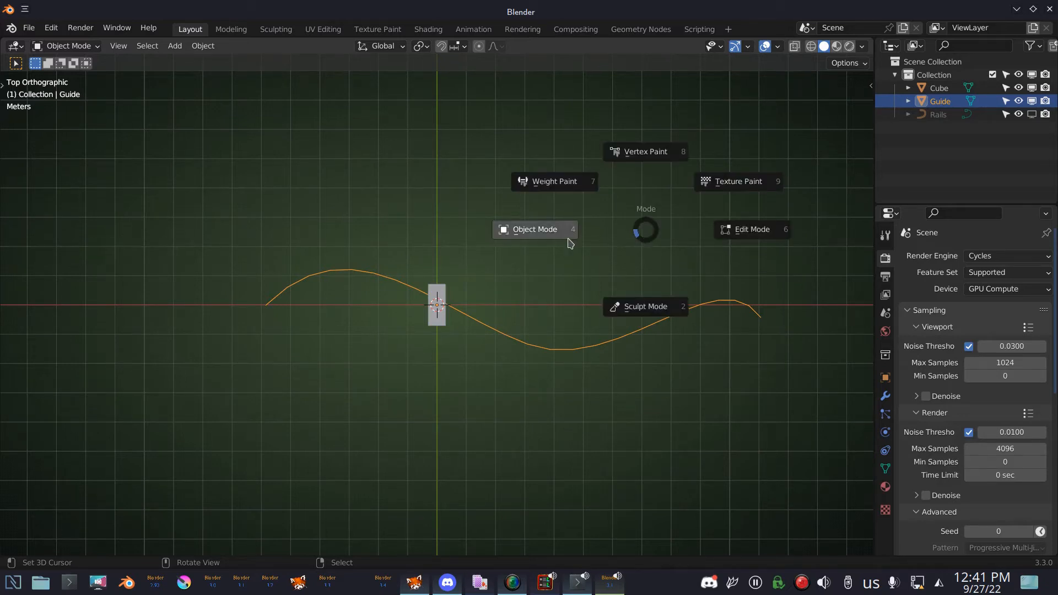
left_click(738, 230)
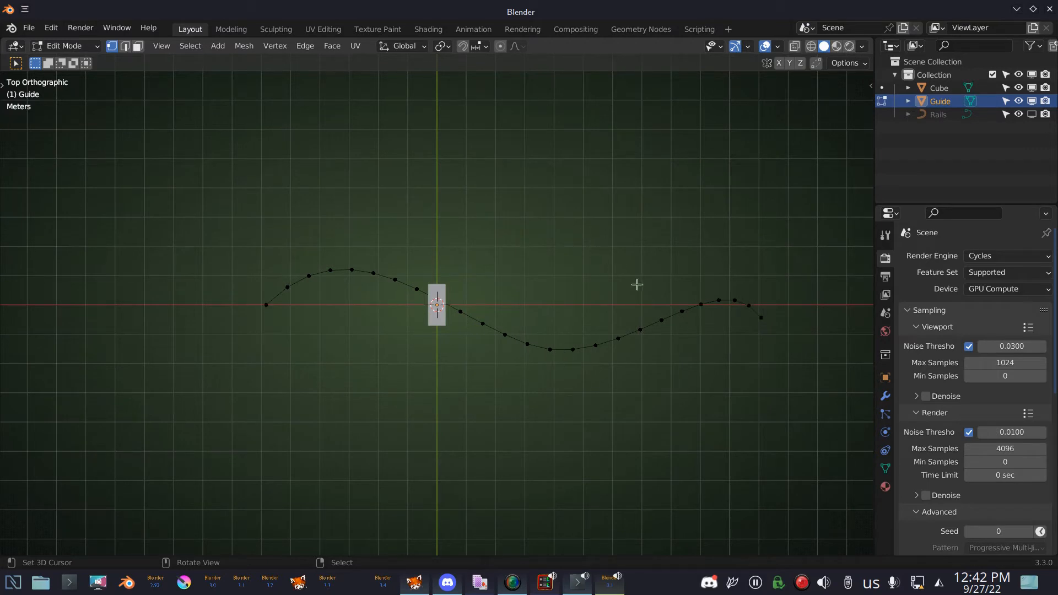
right_click(604, 213)
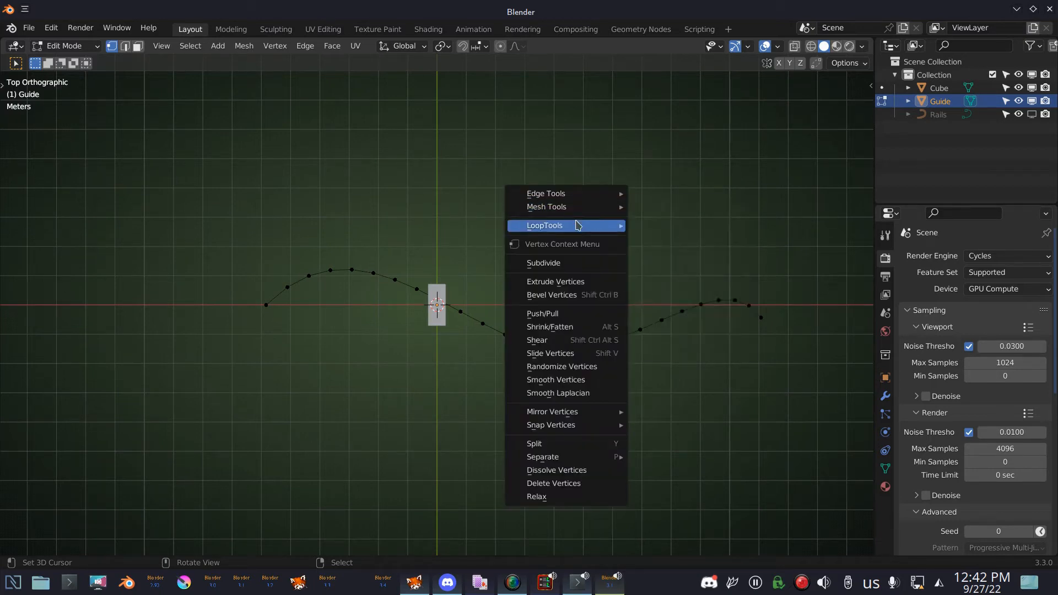
mouse_move(576, 228)
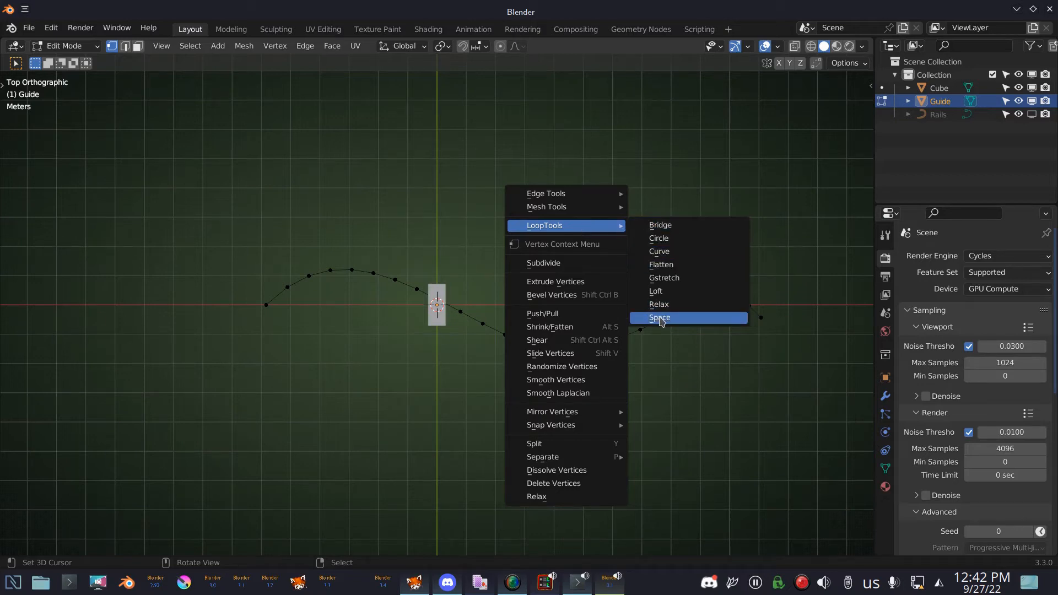
key("a")
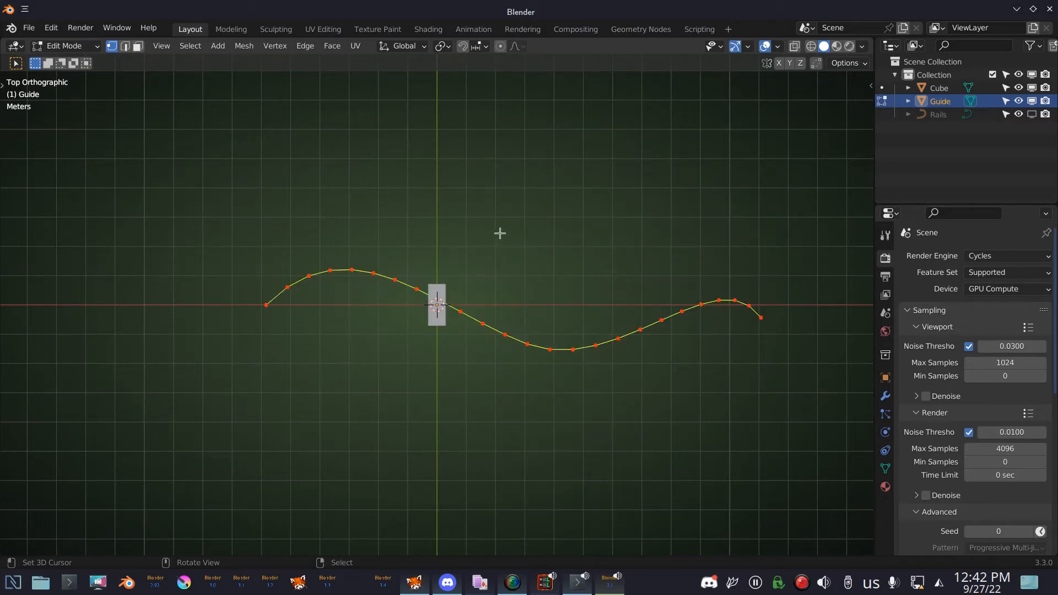
right_click(592, 201)
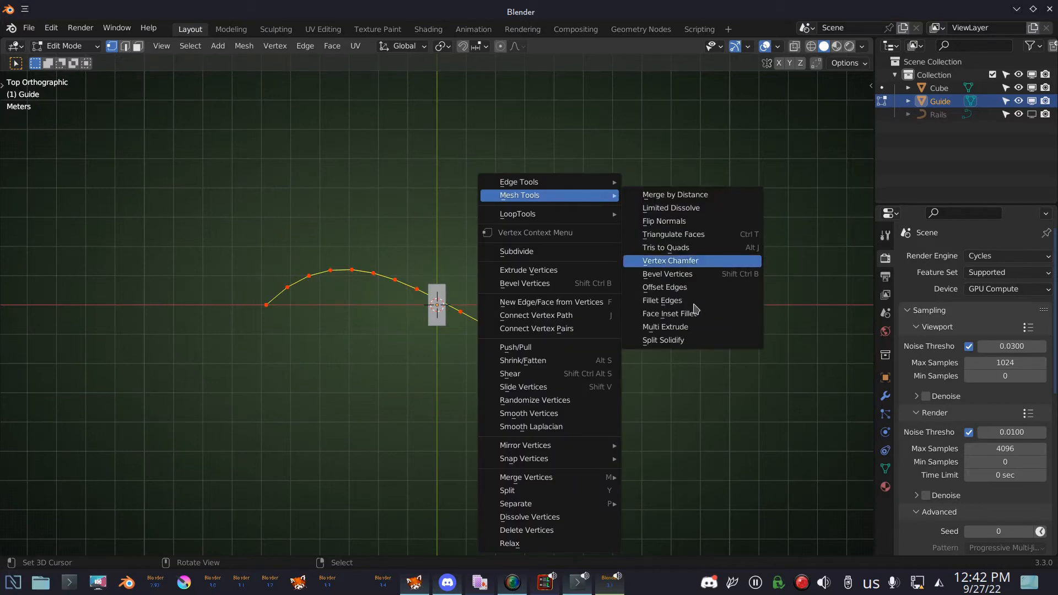
mouse_move(598, 214)
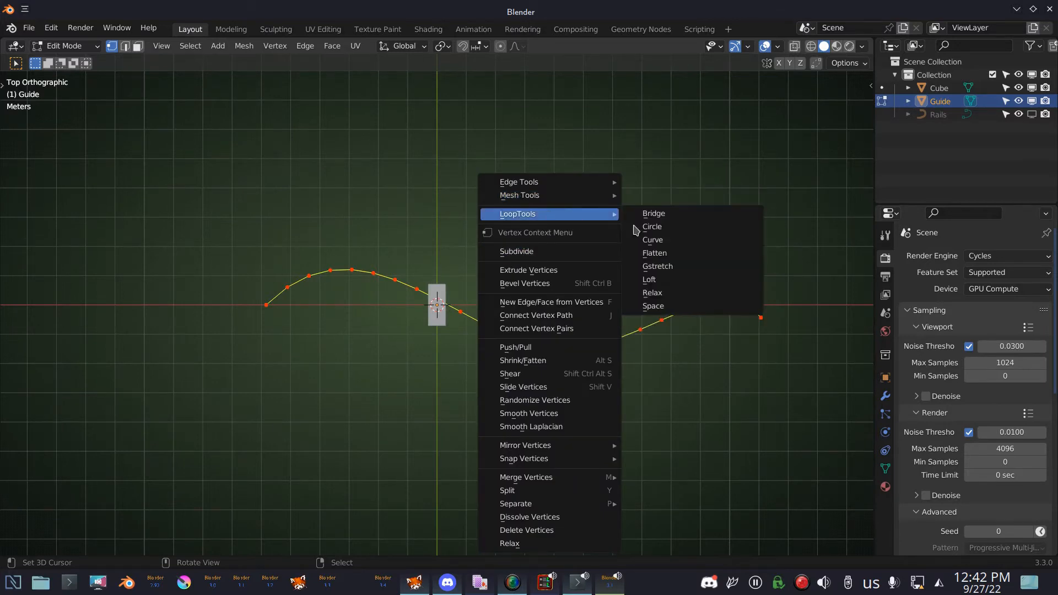
left_click(659, 307)
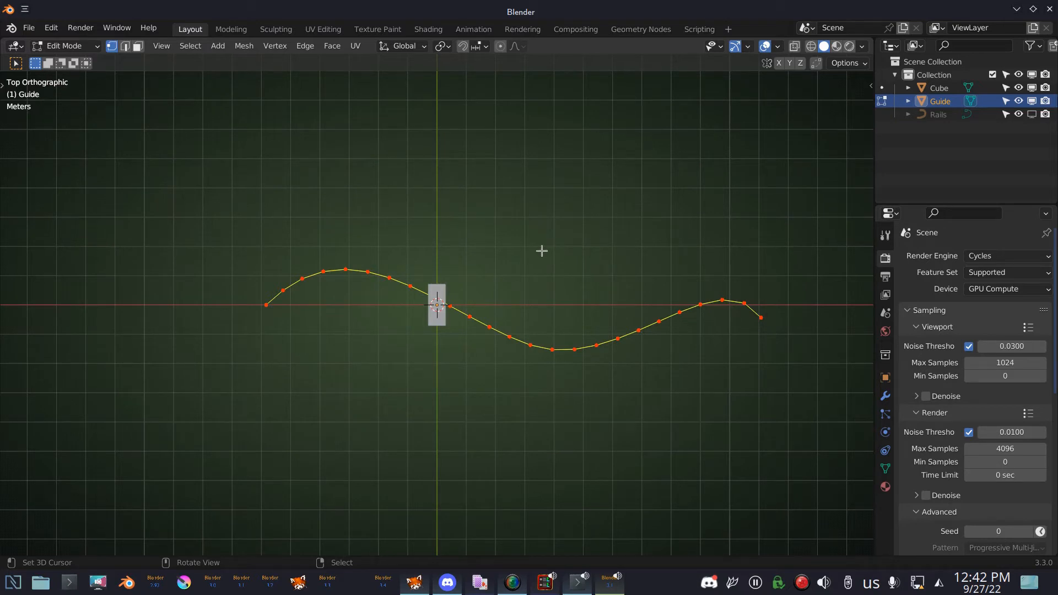
key("ctrl+Tab")
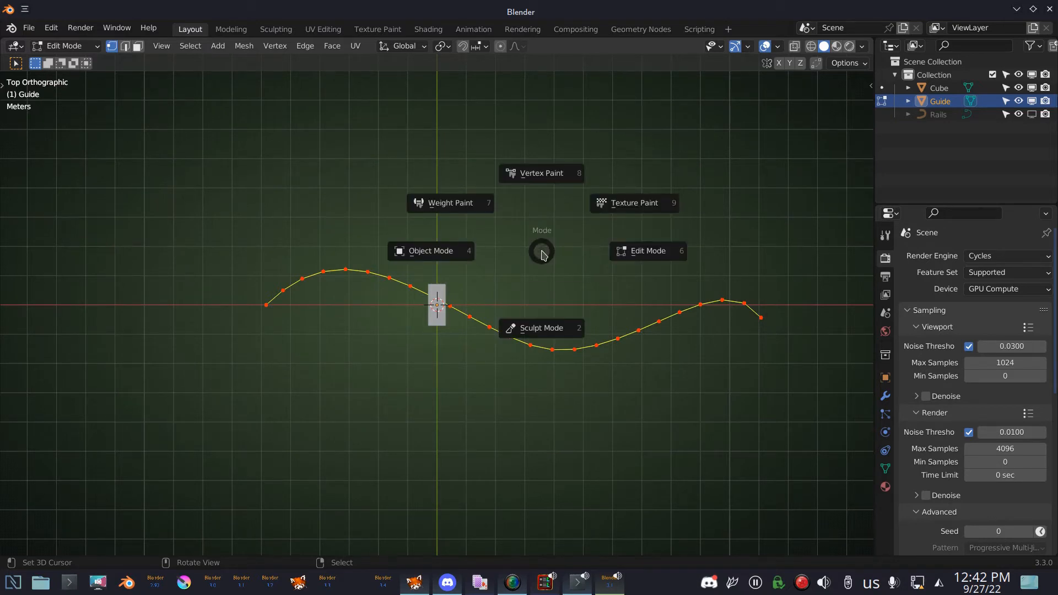
left_click(440, 256)
Step: Display the Guide mesh's vertex normals in Edit Mode and increase their display size
key("ctrl+Tab")
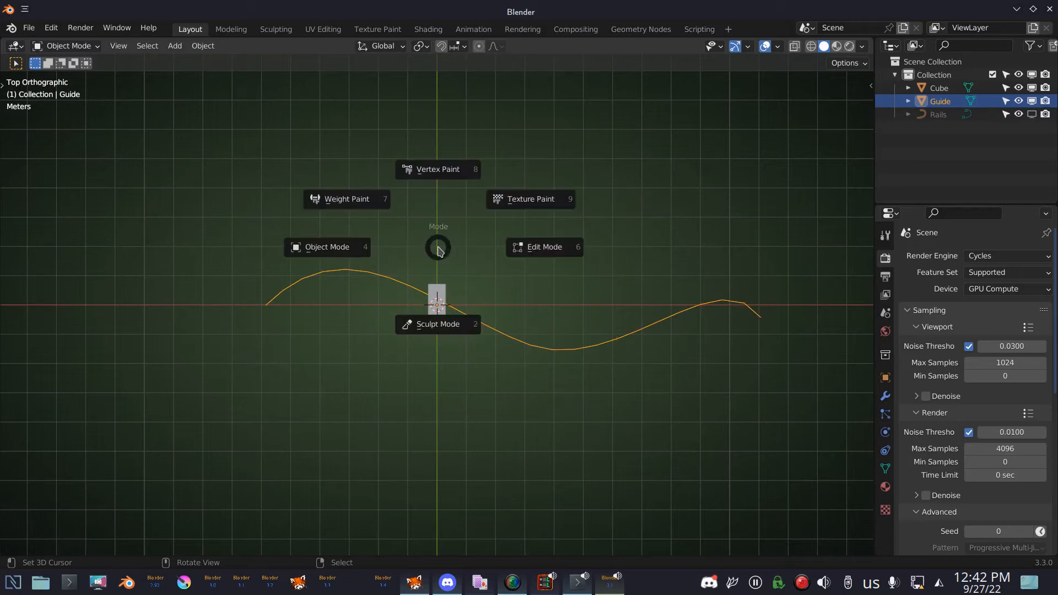
left_click(530, 245)
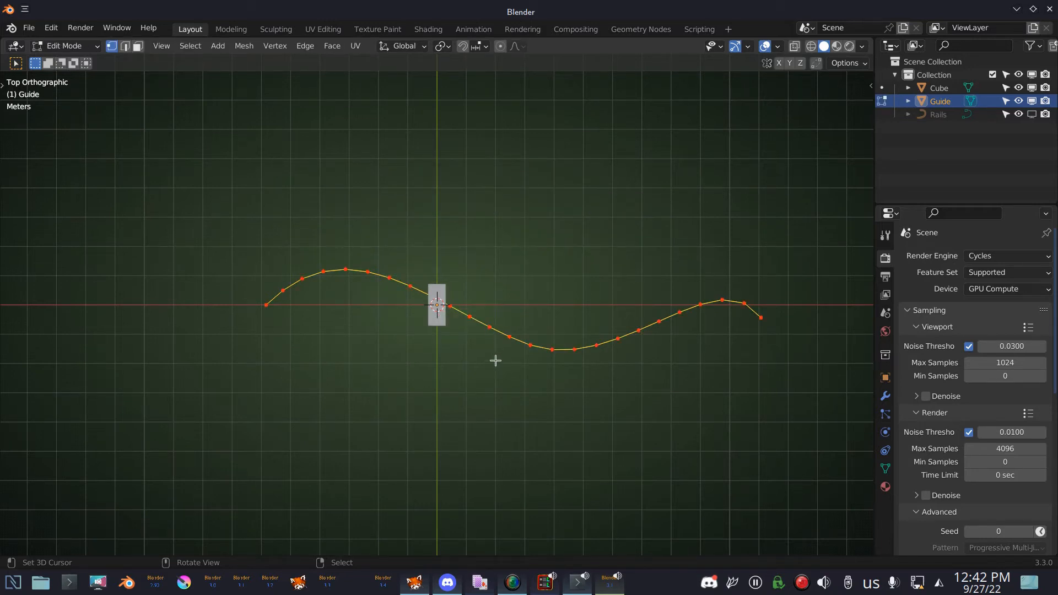
middle_click_drag(493, 361, 494, 344)
left_click(777, 46)
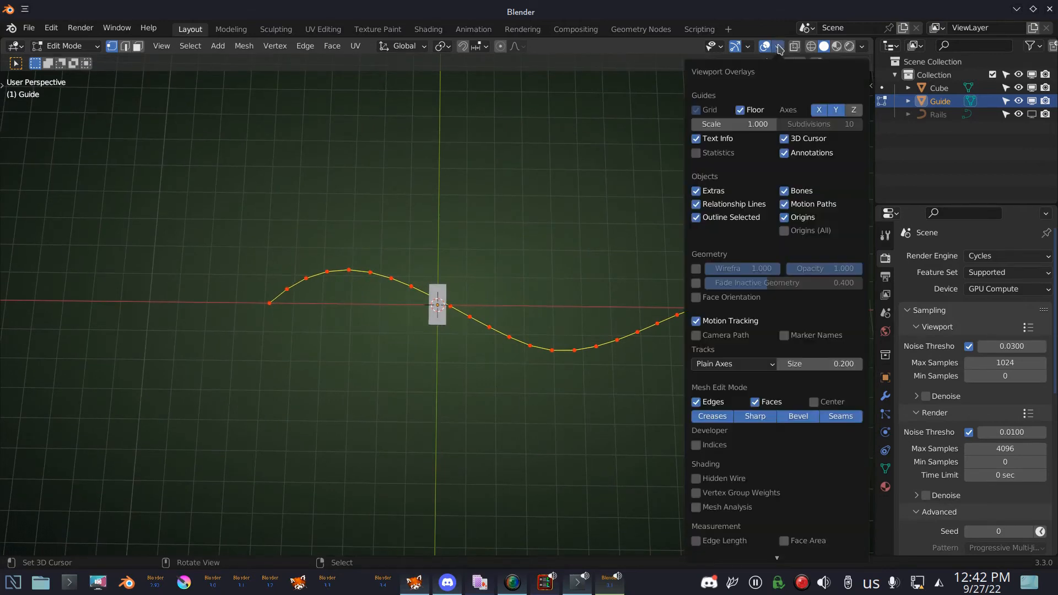
scroll(693, 515, "down", 5)
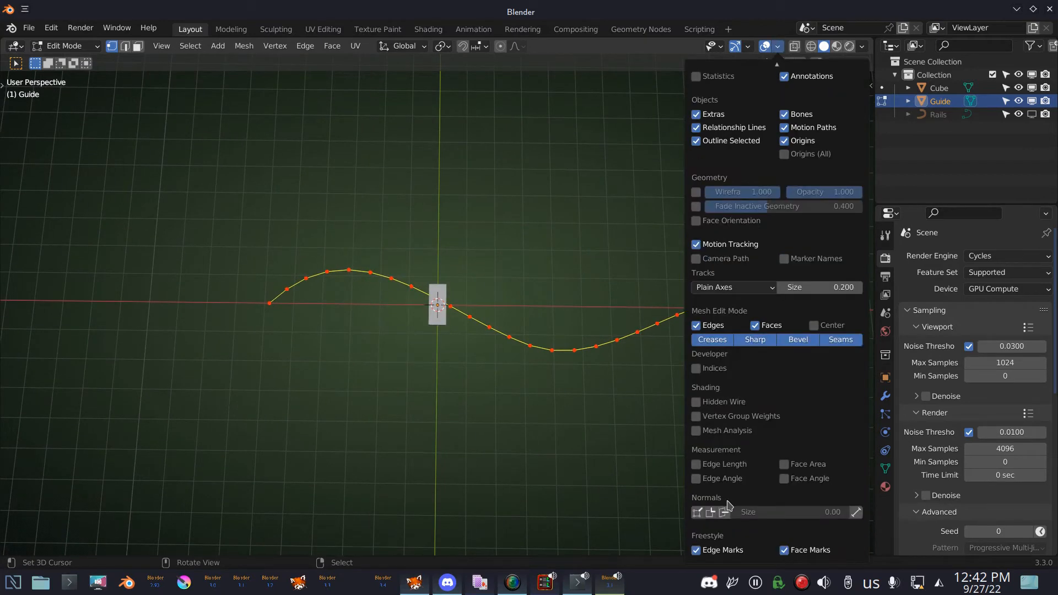
left_click(696, 513)
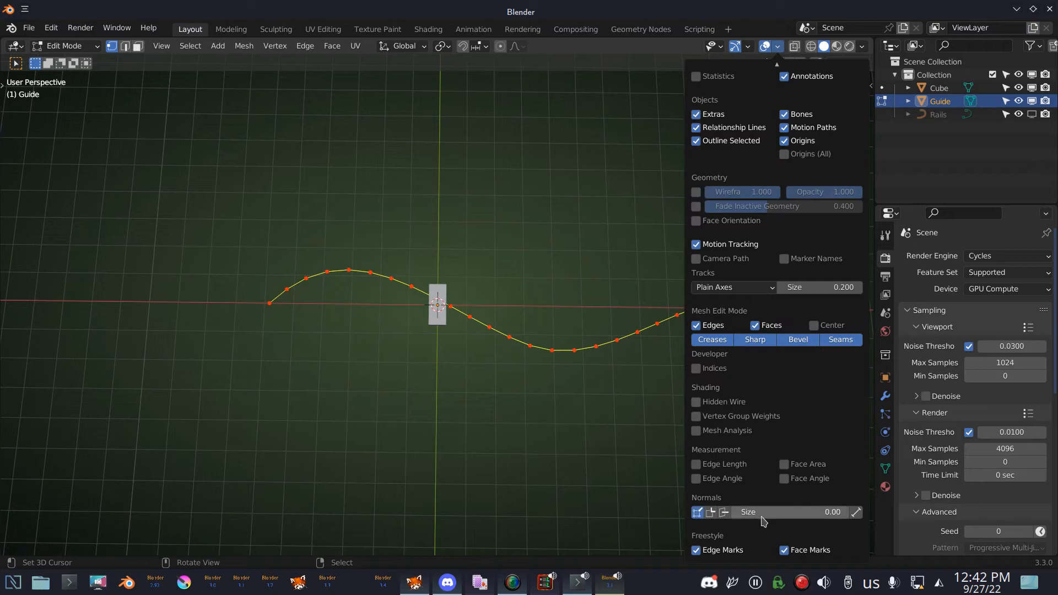
left_click_drag(732, 512, 790, 512)
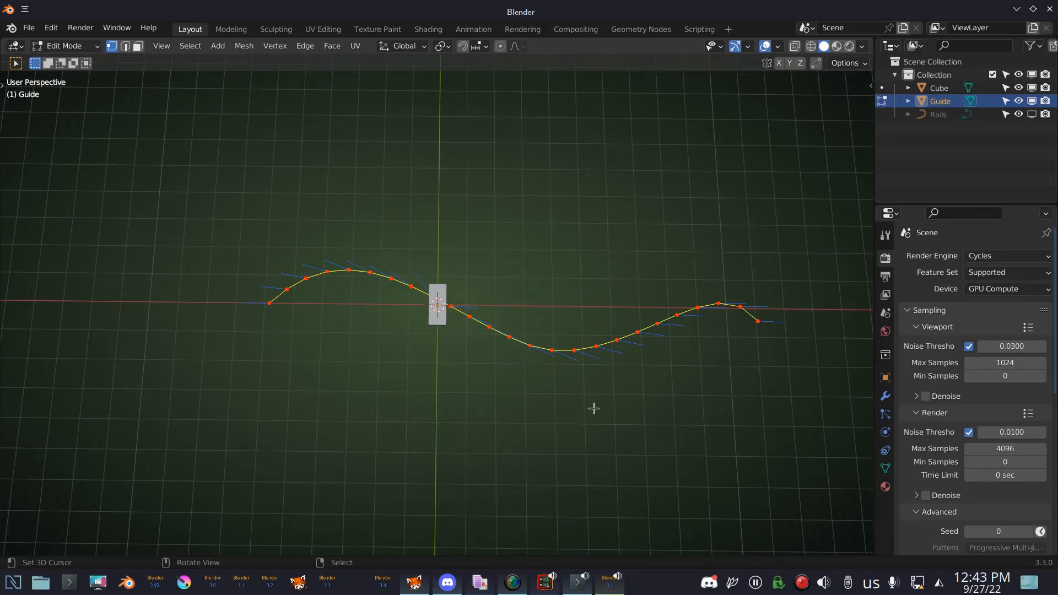
Step: Extrude all of the Guide's vertices downward along global Z into a vertical strip and return to Object Mode
middle_click_drag(532, 396, 533, 288)
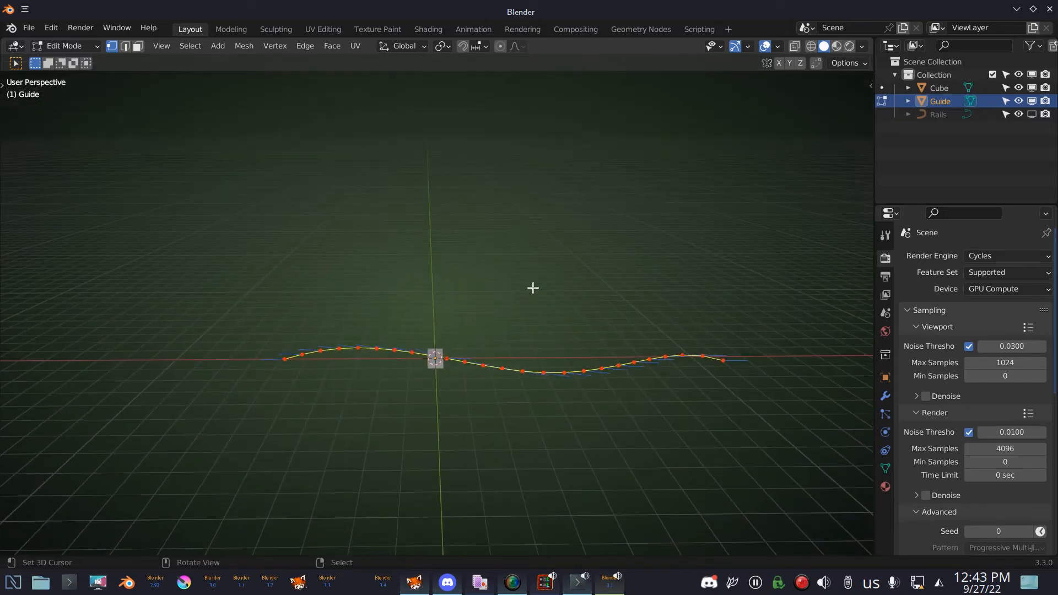
key("g")
key("z")
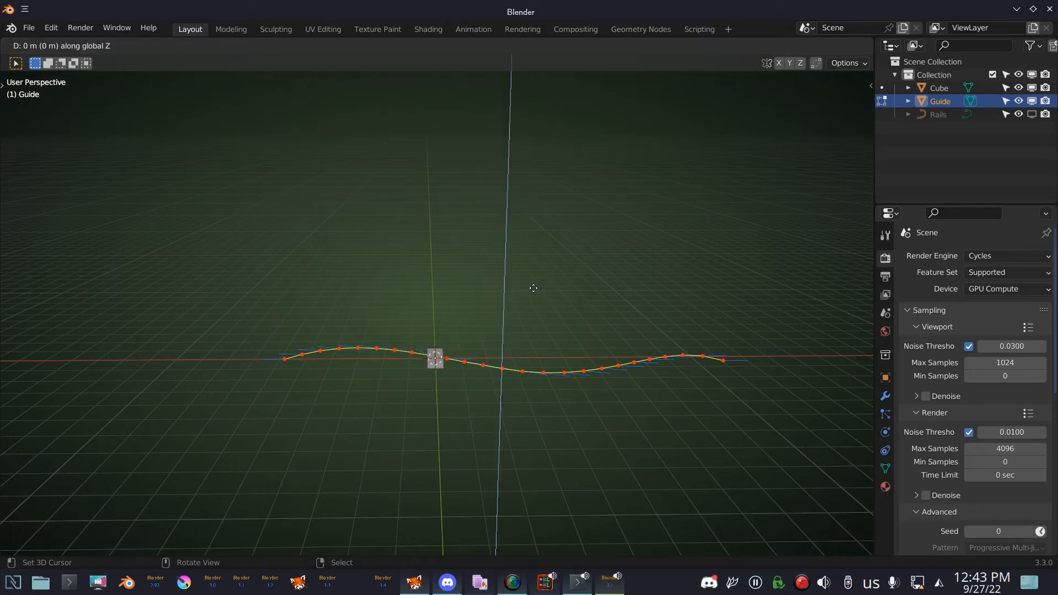
left_click(523, 315)
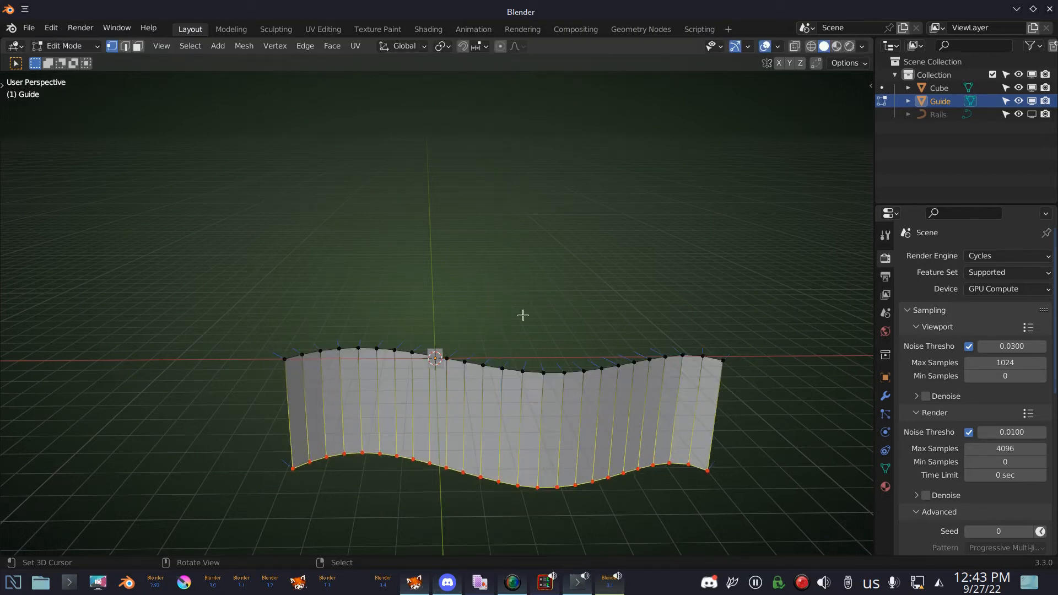
middle_click_drag(511, 255, 505, 274)
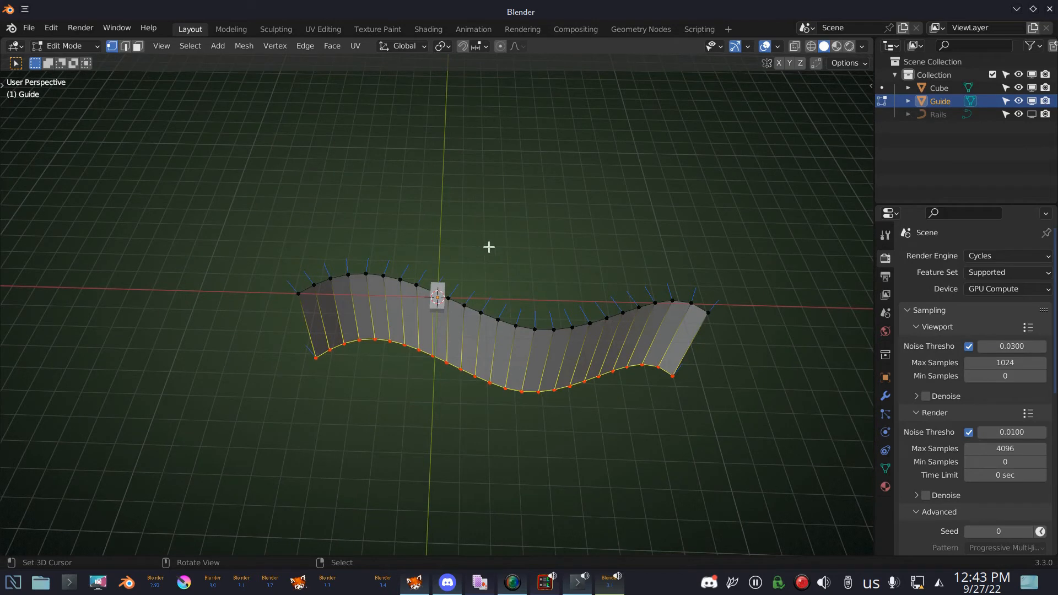
key("ctrl+Tab")
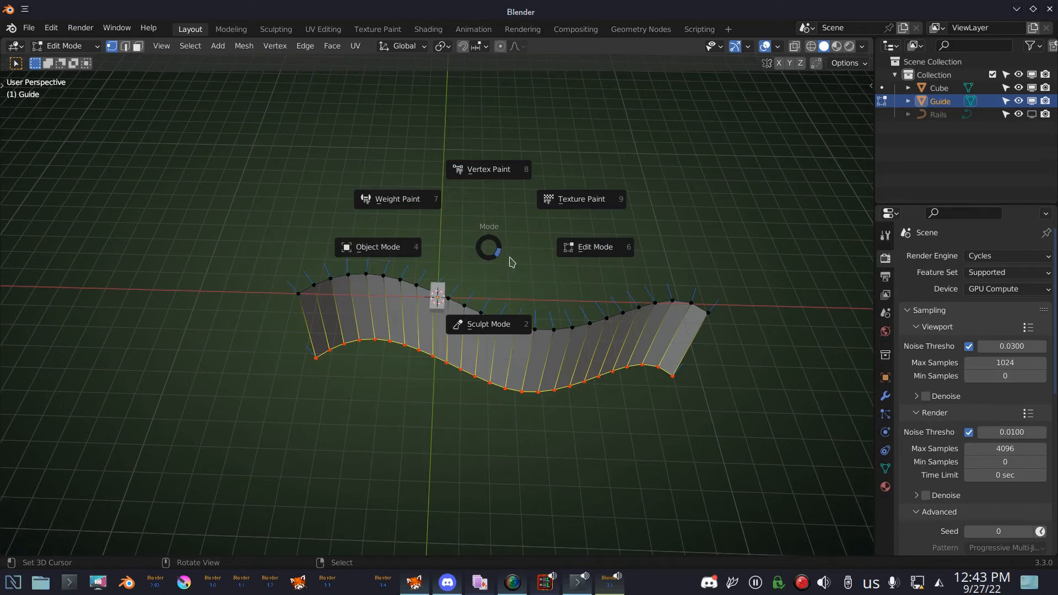
left_click(388, 250)
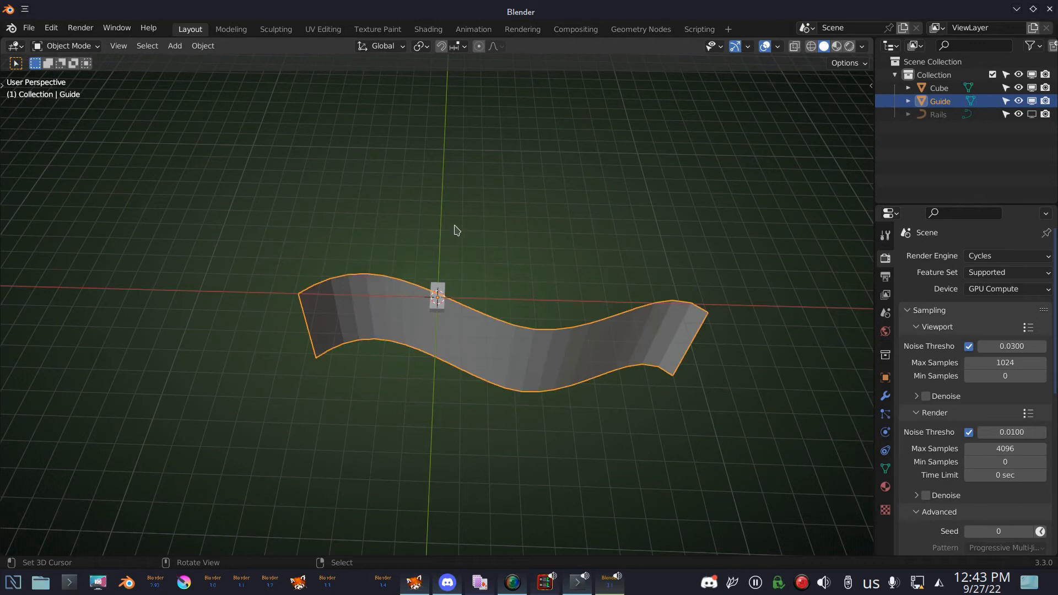
Step: Apply the Cube's transform and parent the Cube to the Guide mesh with the Object option
left_click(436, 309)
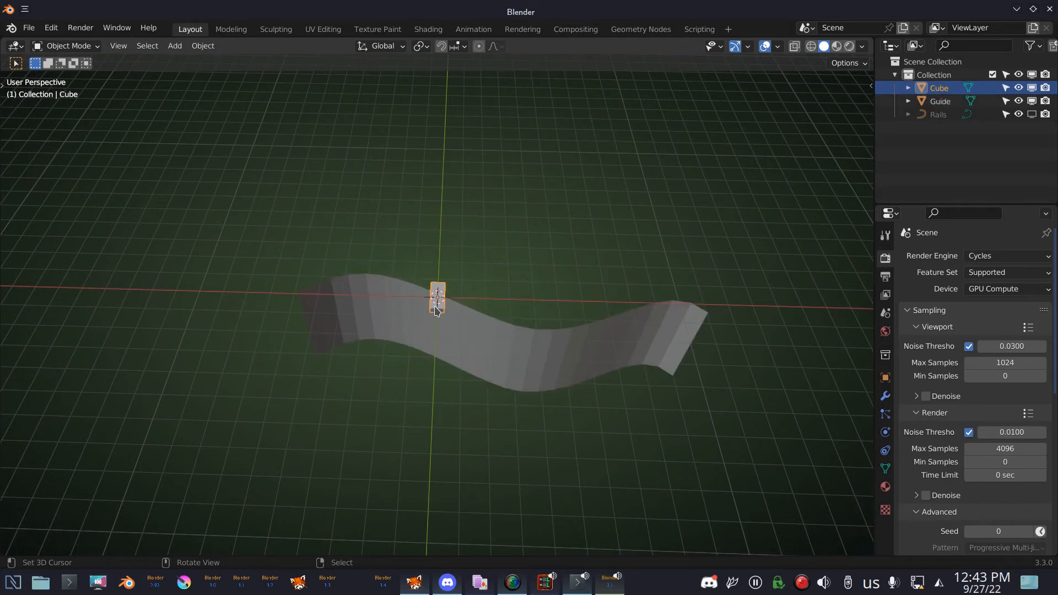
key("ctrl+a")
left_click(558, 240)
left_click(508, 338, "shift")
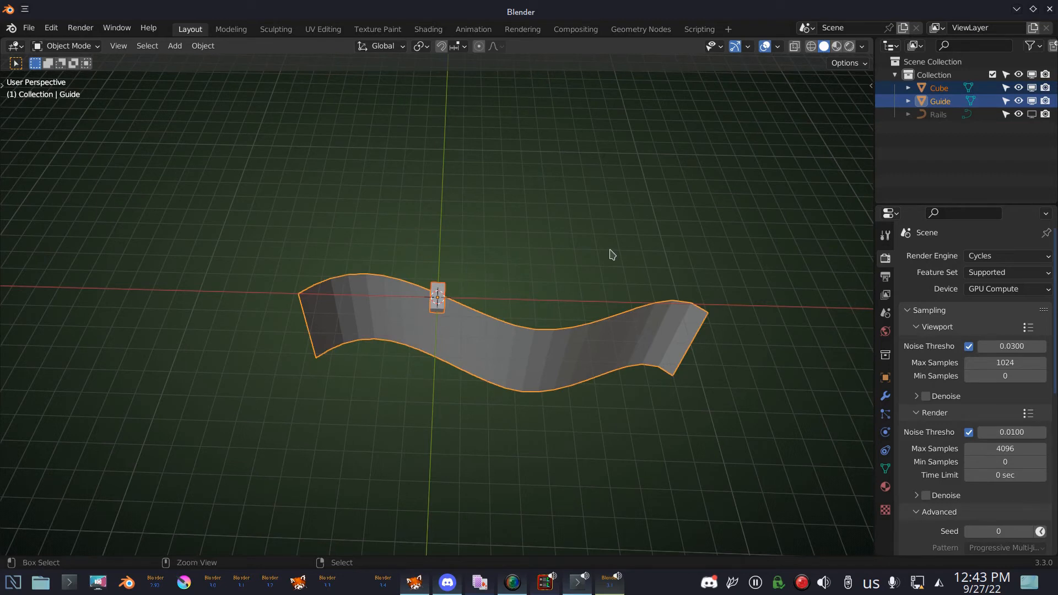
key("ctrl+p")
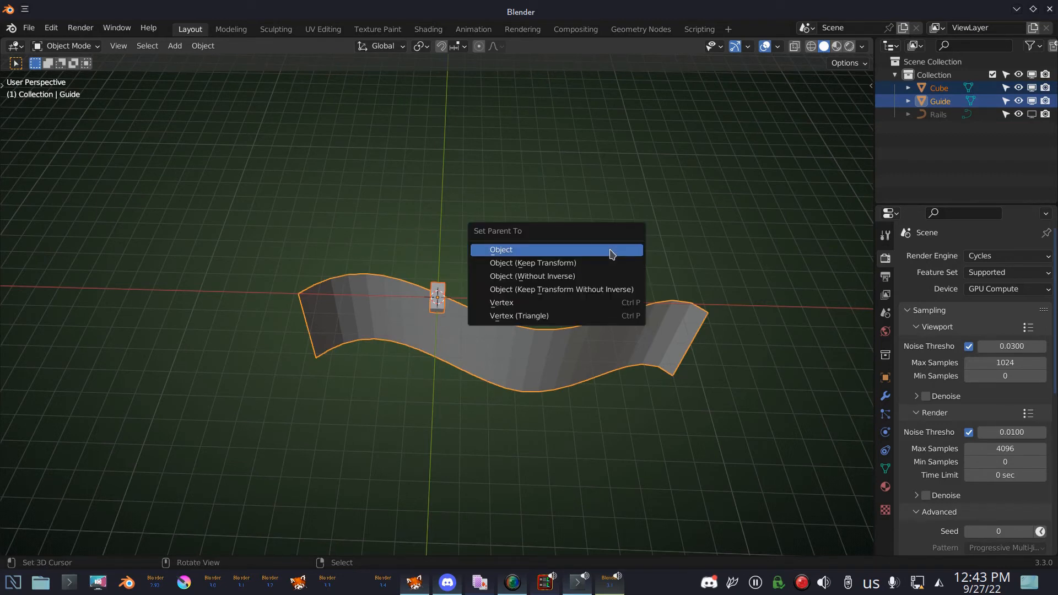
left_click(612, 254)
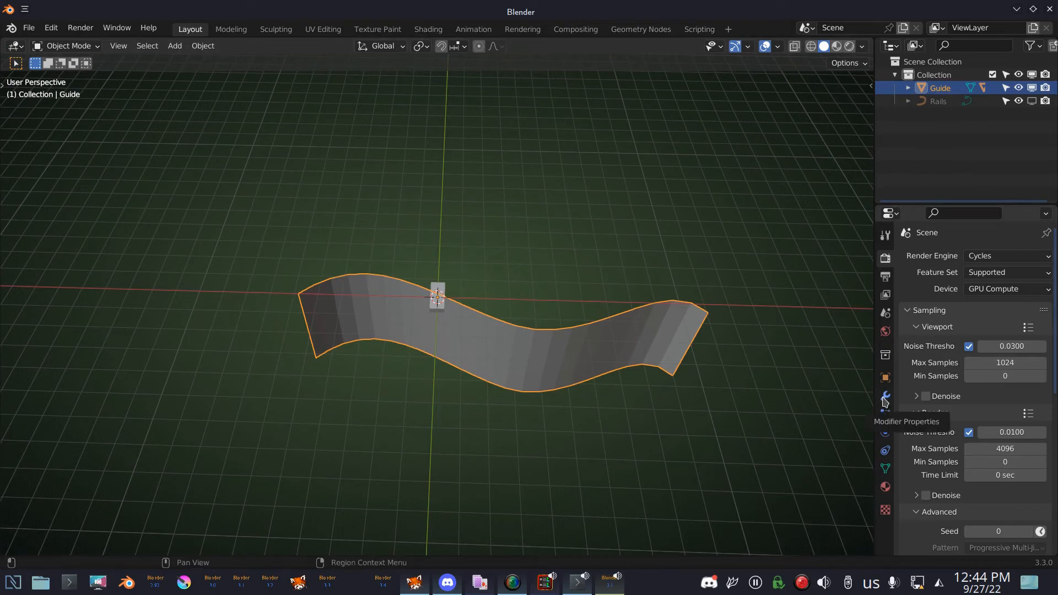
Step: Instance the Cube on the Guide mesh's vertices with Align to Vertex Normal enabled
left_click(885, 379)
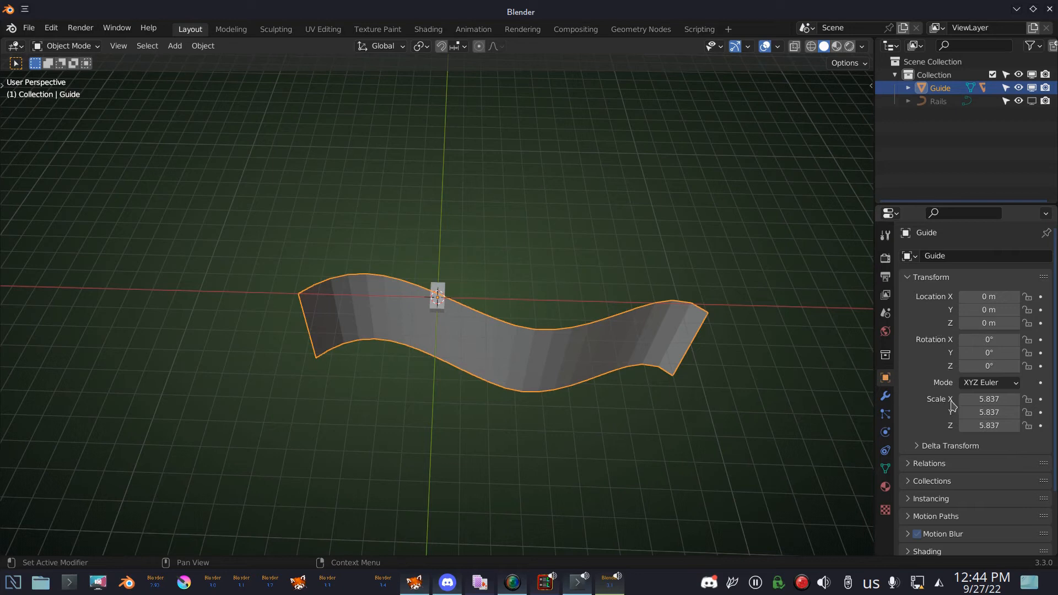
scroll(956, 467, "down", 3)
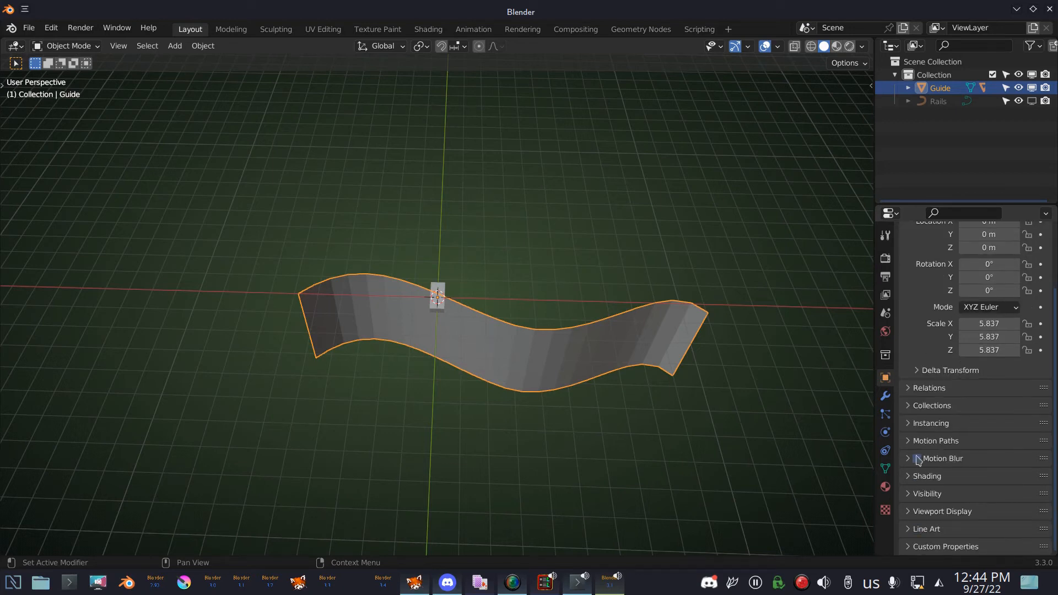
left_click(910, 431)
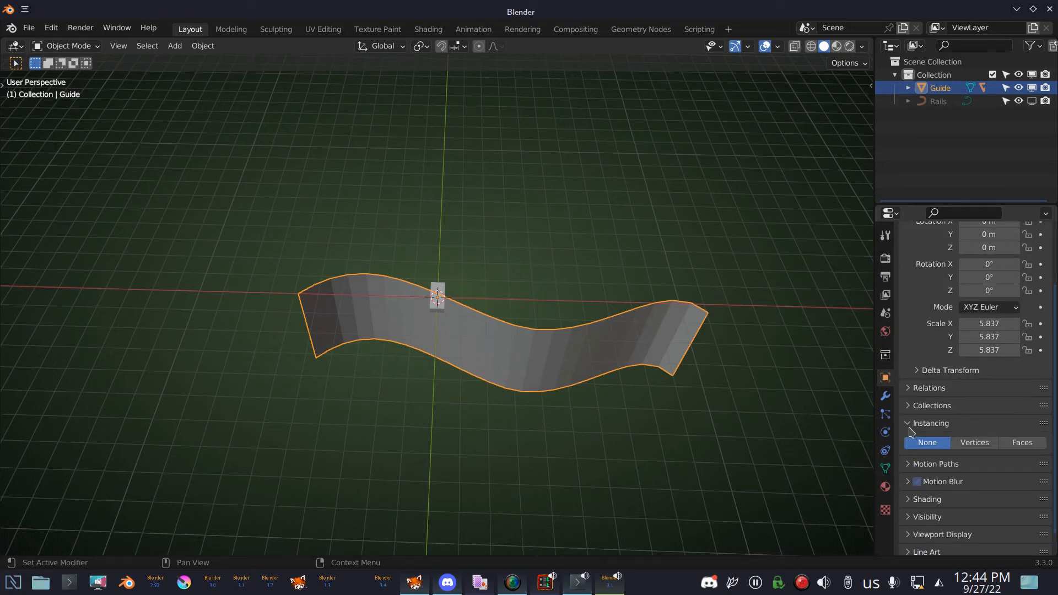
left_click(975, 444)
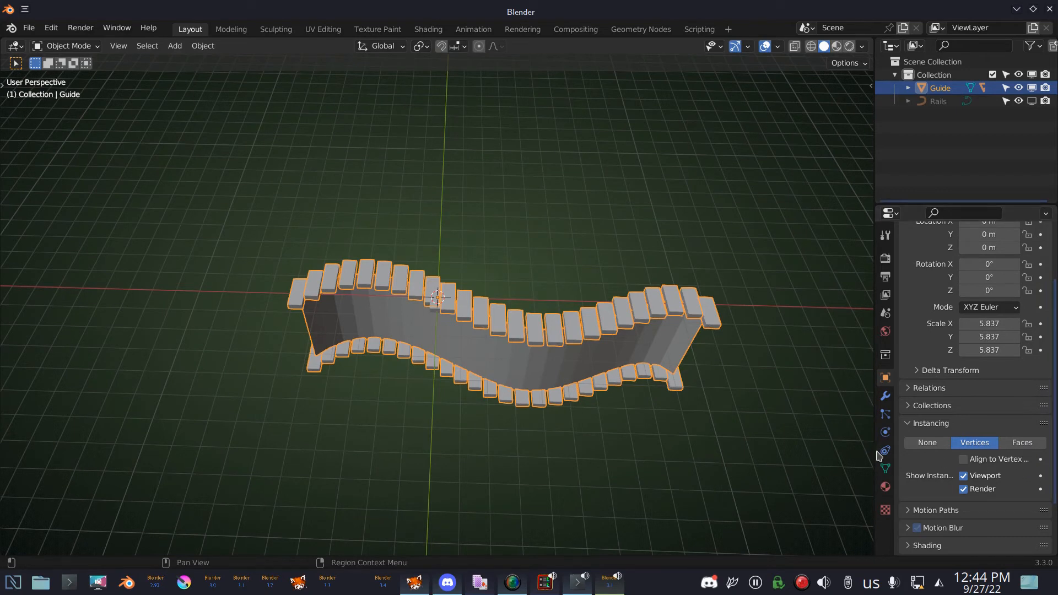
left_click_drag(875, 455, 690, 456)
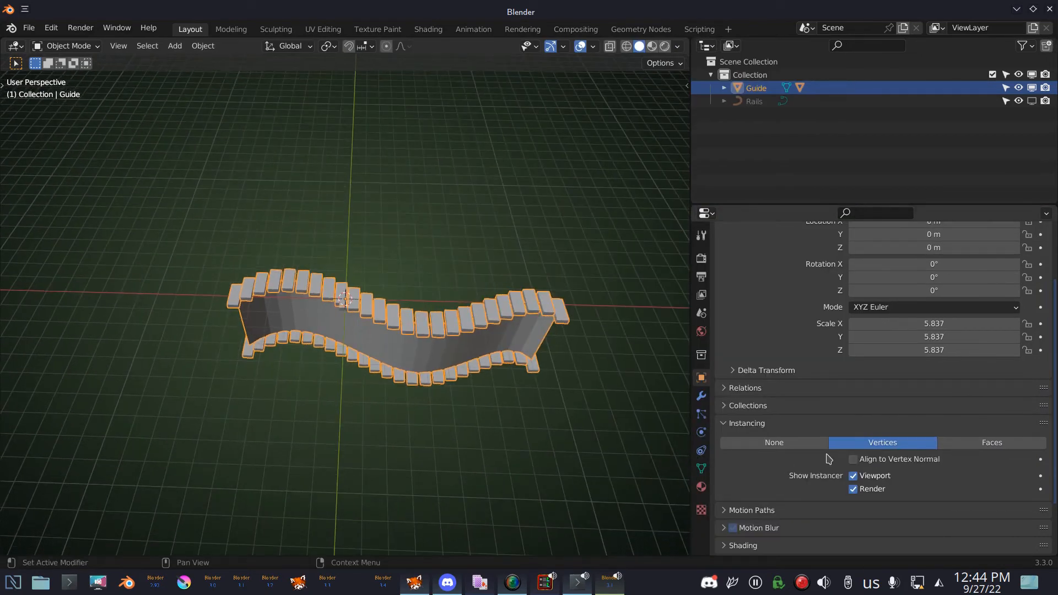
left_click(853, 460)
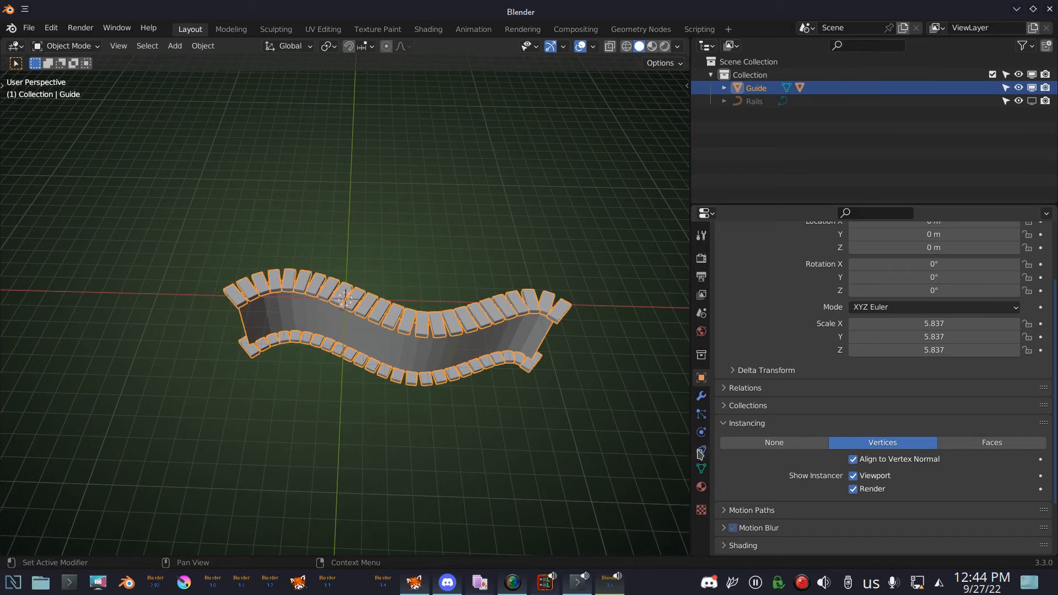
left_click_drag(691, 447, 961, 446)
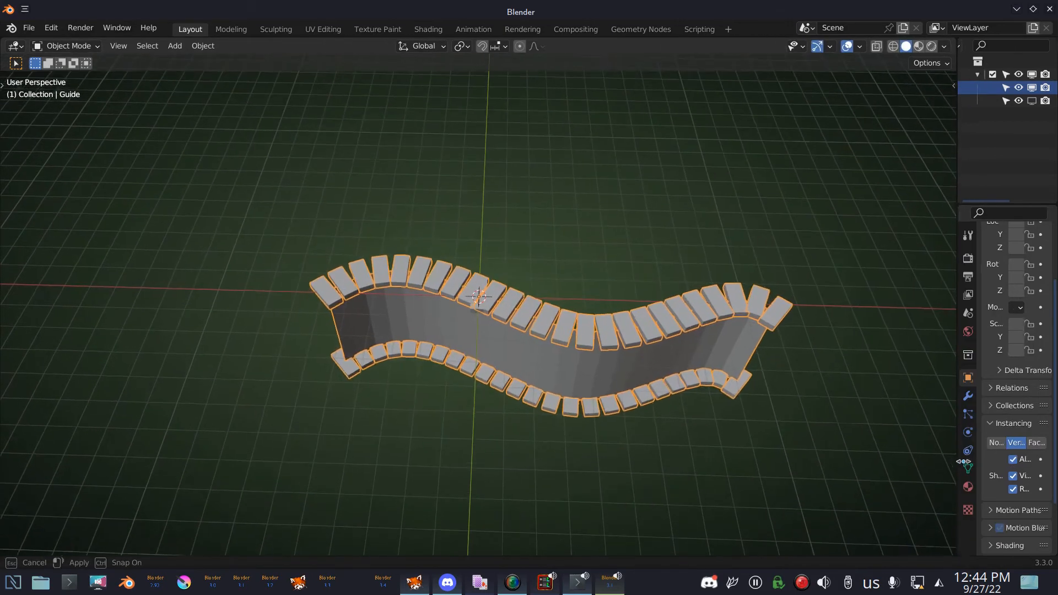
Step: Turn the Guide's block instances into real objects with Make Instances Real
middle_click_drag(669, 359, 609, 346)
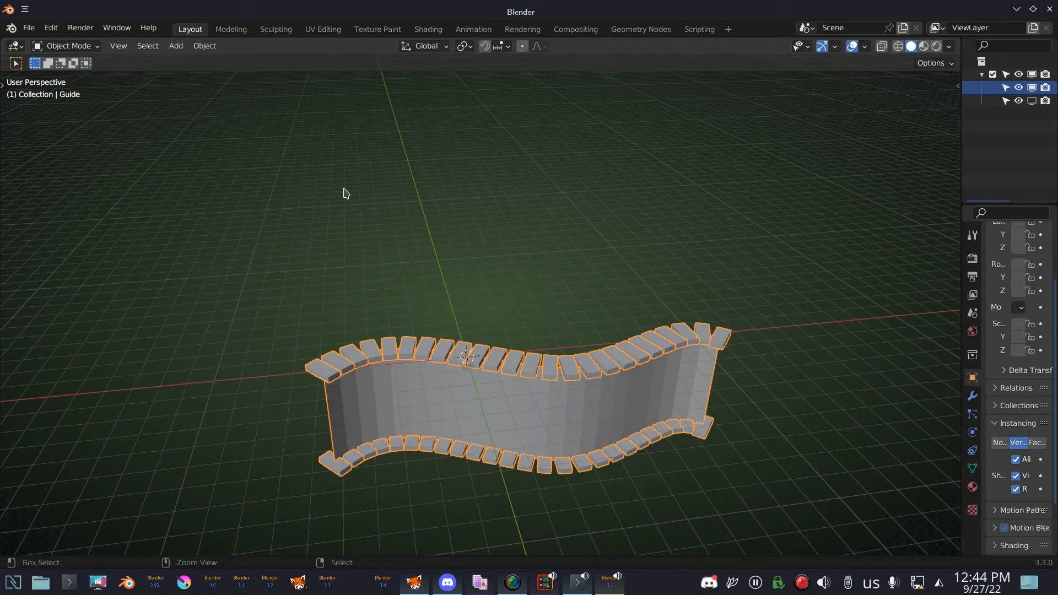
key("ctrl+a")
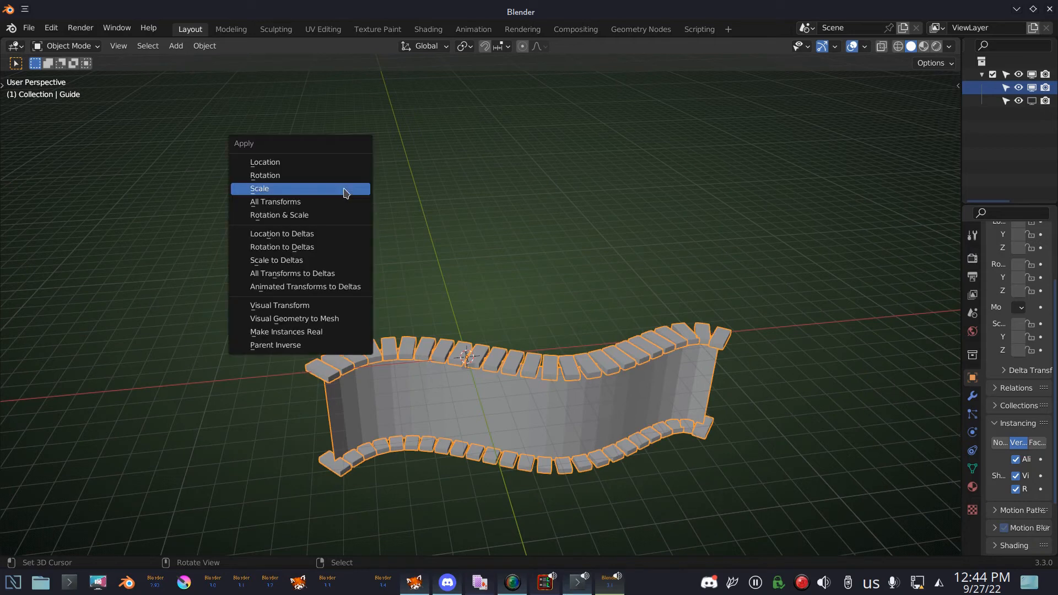
left_click(297, 331)
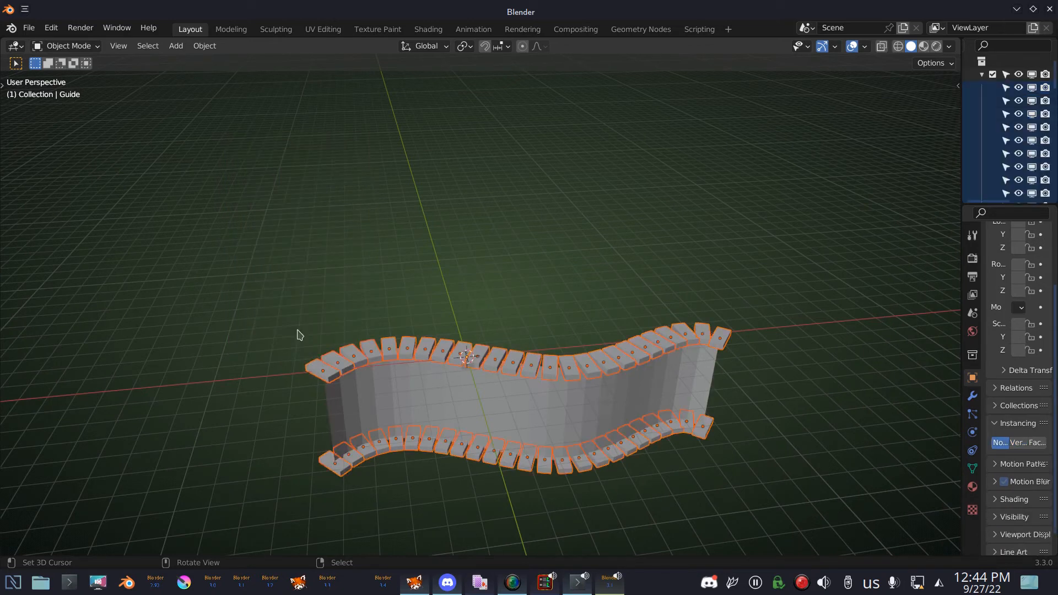
Step: Delete the lower row of blocks together with the Guide mesh, keeping the upper row
middle_click_drag(531, 208, 497, 297)
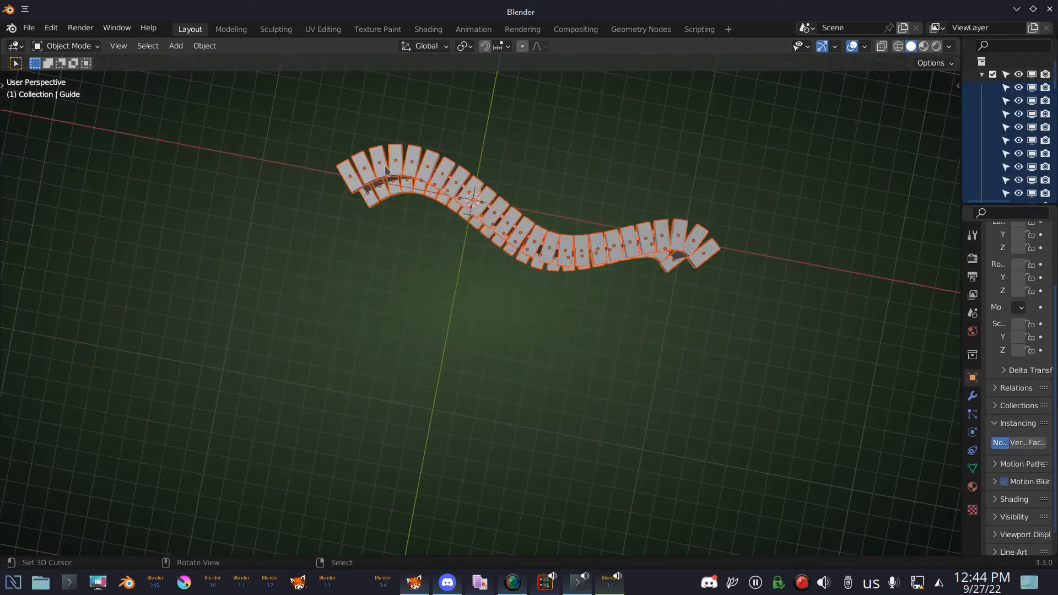
middle_click_drag(461, 189, 461, 224)
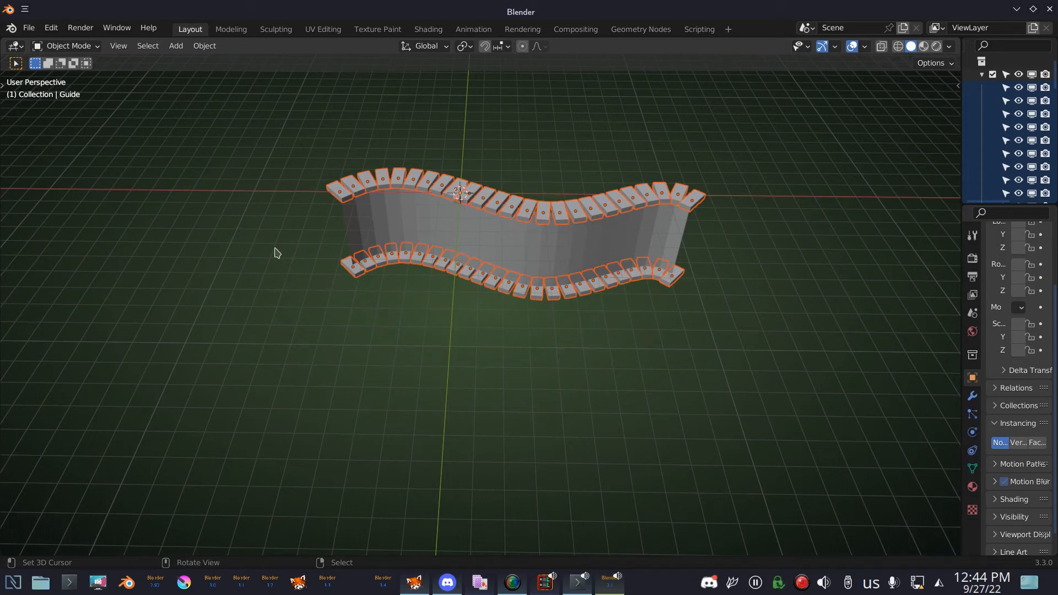
left_click_drag(264, 241, 821, 423)
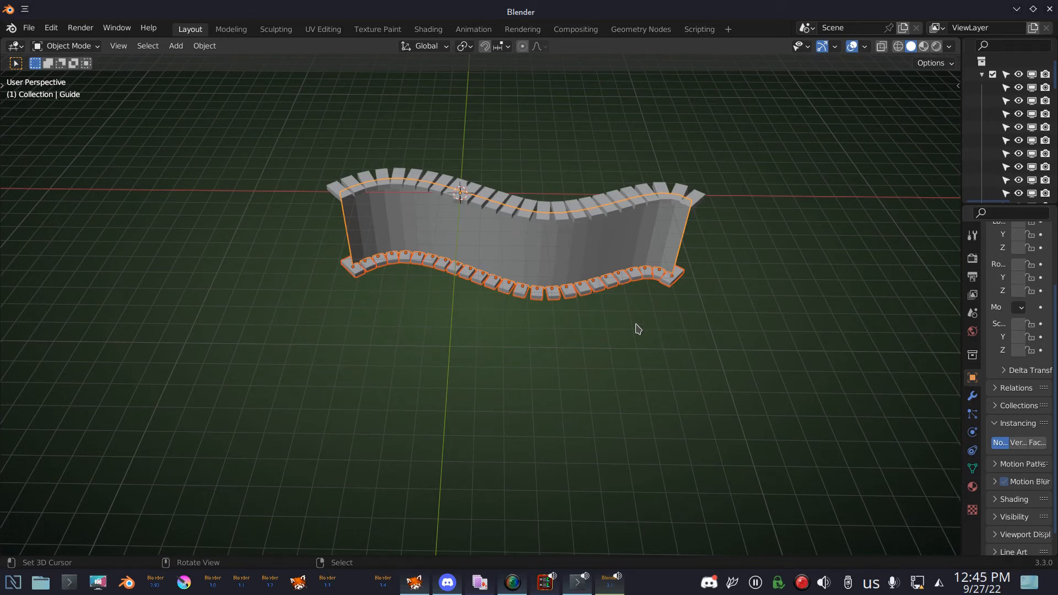
key("x")
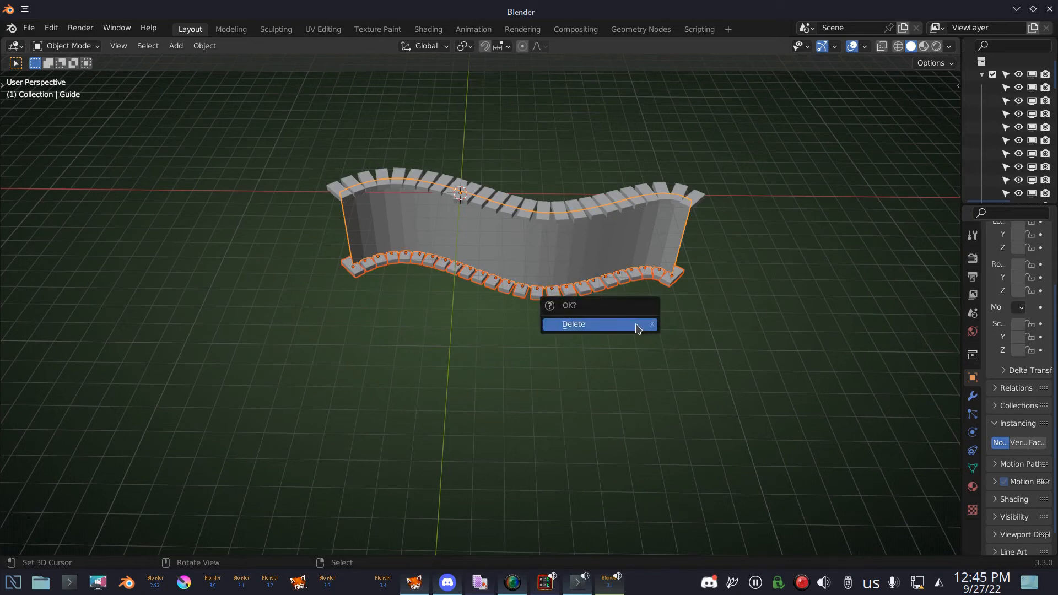
left_click(637, 327)
Step: Delete every second block along the track, starting with the second one, together with the original Cube at the origin
middle_click_drag(426, 194, 425, 255)
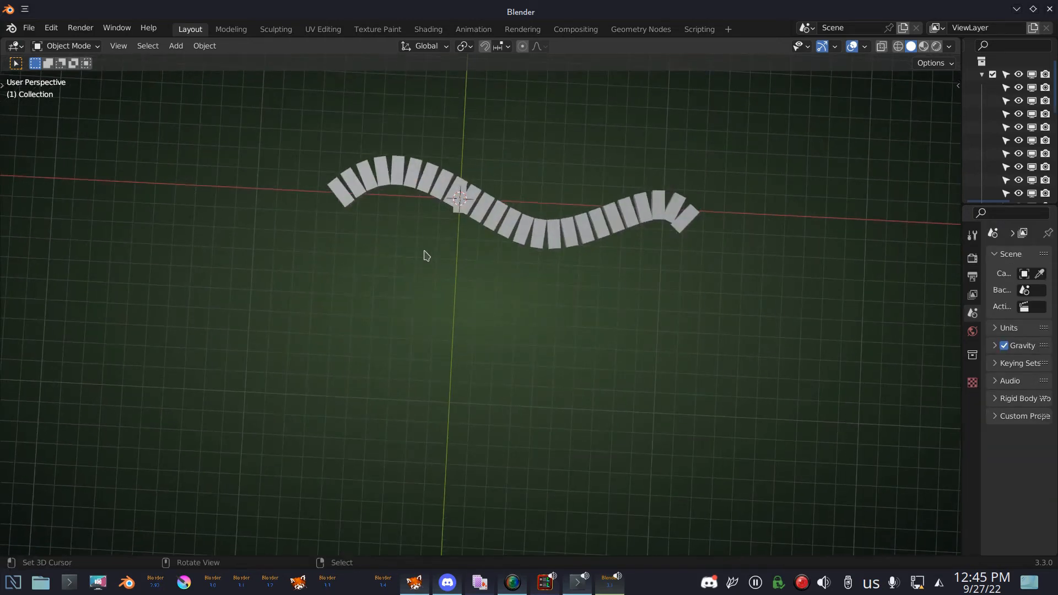
scroll(422, 240, "up", 4)
middle_click_drag(455, 147, 417, 392, "shift")
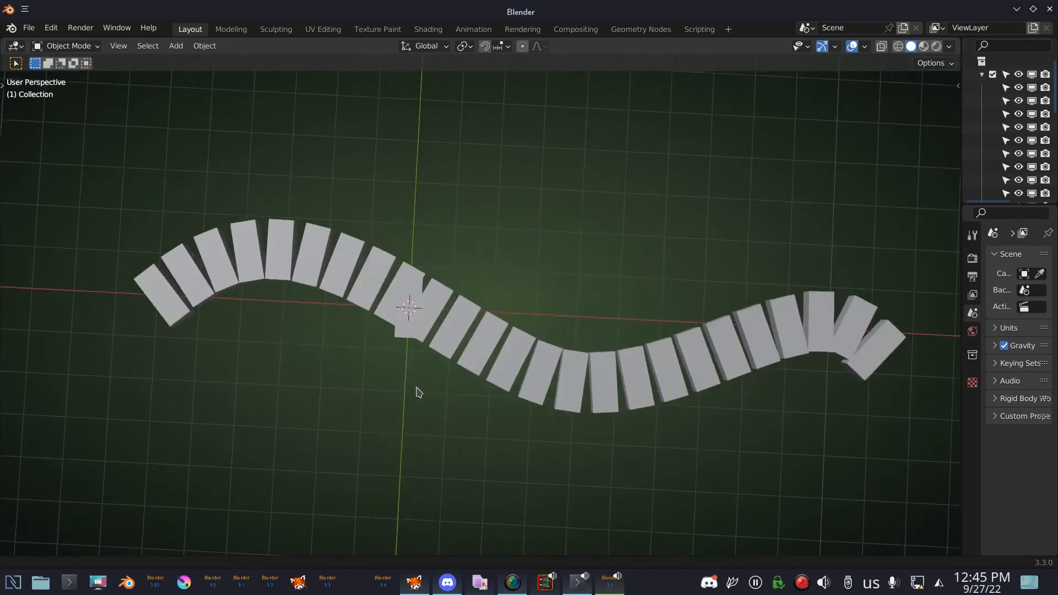
left_click(398, 336)
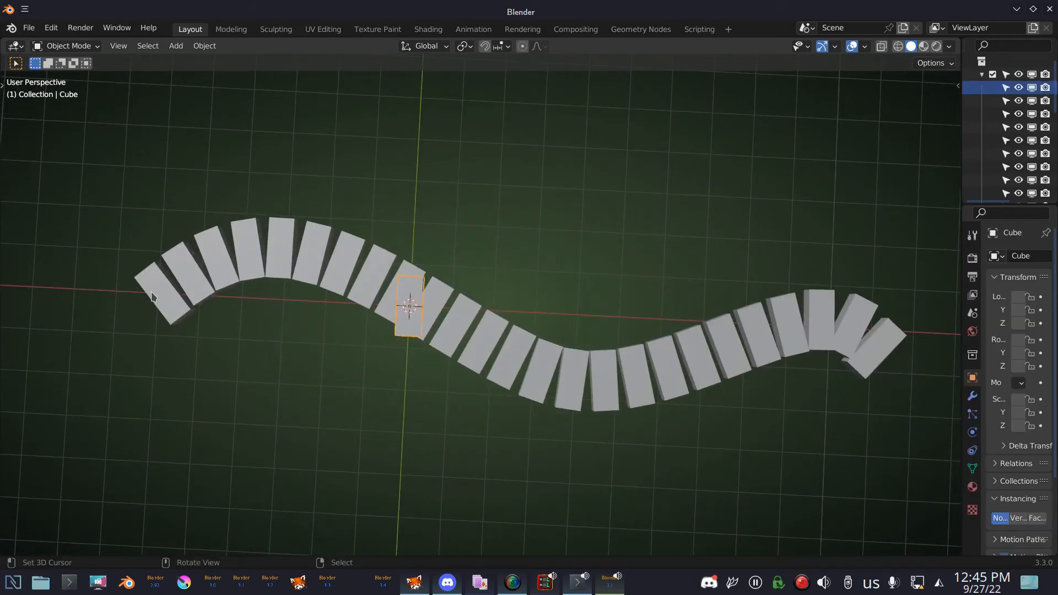
left_click(187, 273)
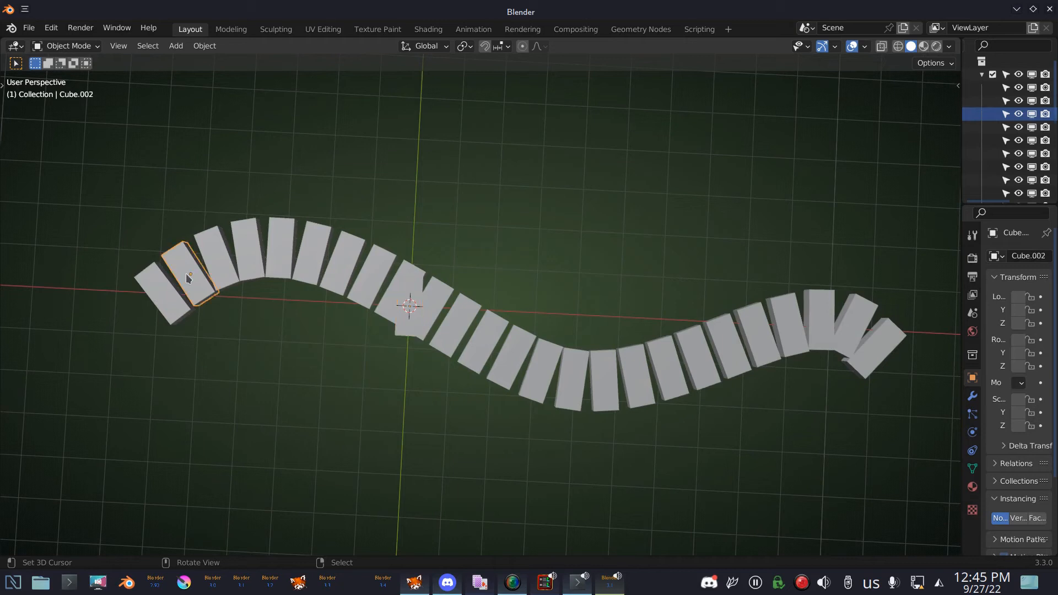
left_click(246, 256, "shift")
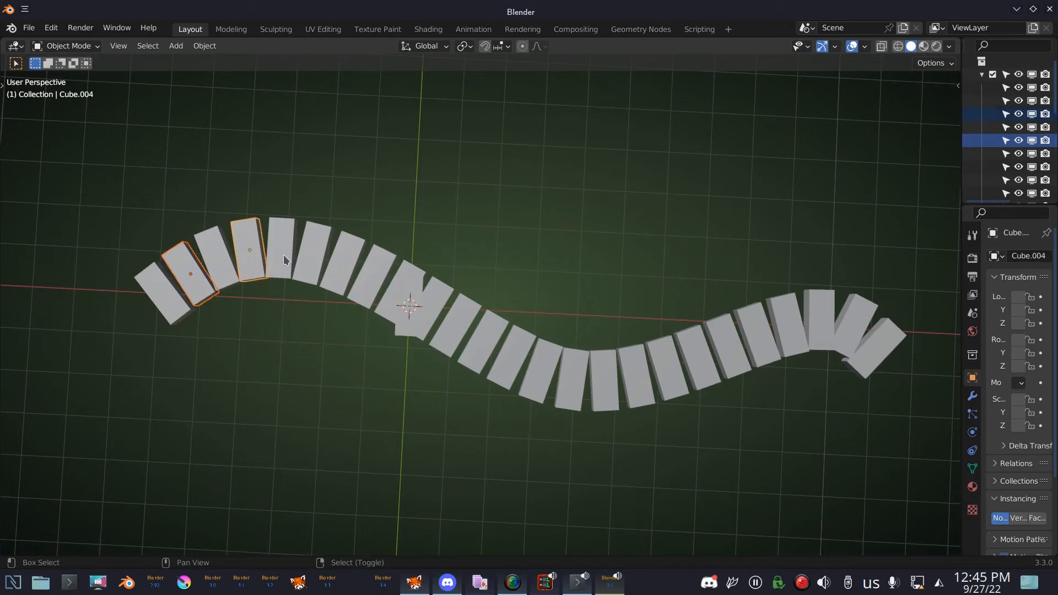
left_click(303, 256, "shift")
left_click(374, 257, "shift")
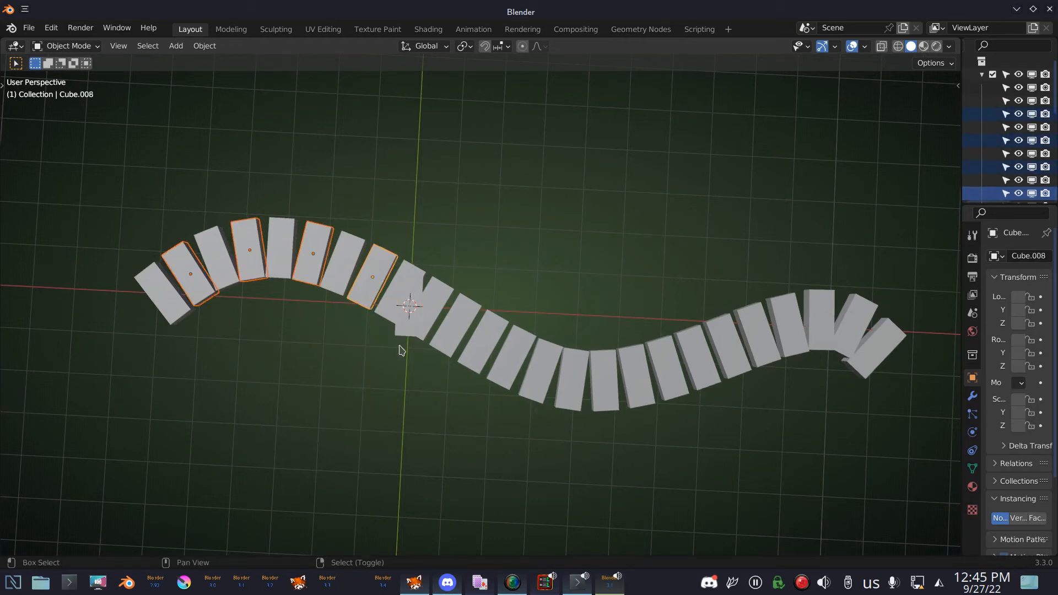
left_click(420, 329, "shift")
left_click(437, 302, "shift")
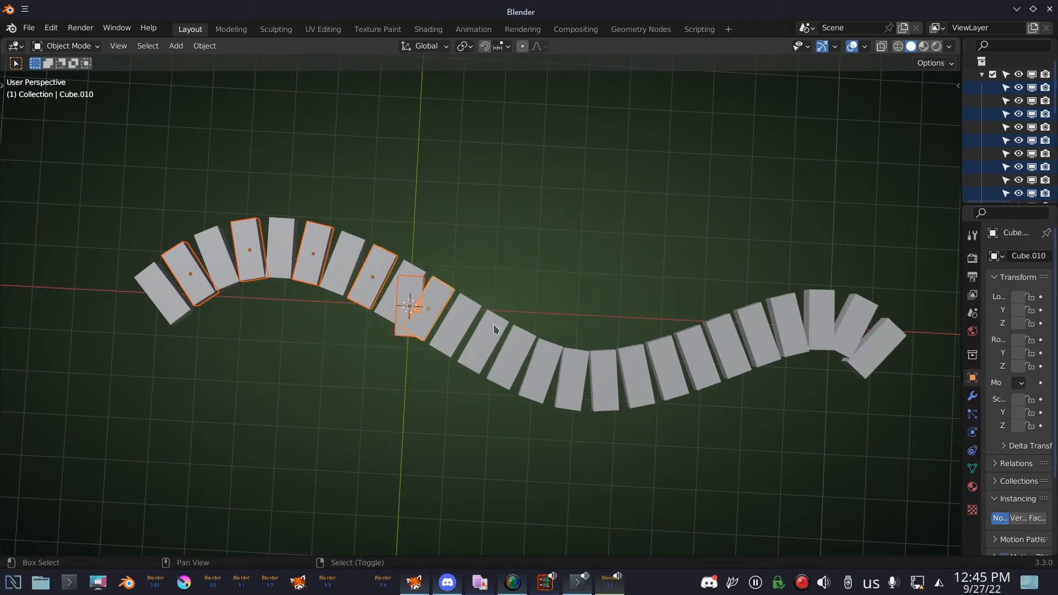
left_click(491, 325, "shift")
left_click(538, 370, "shift")
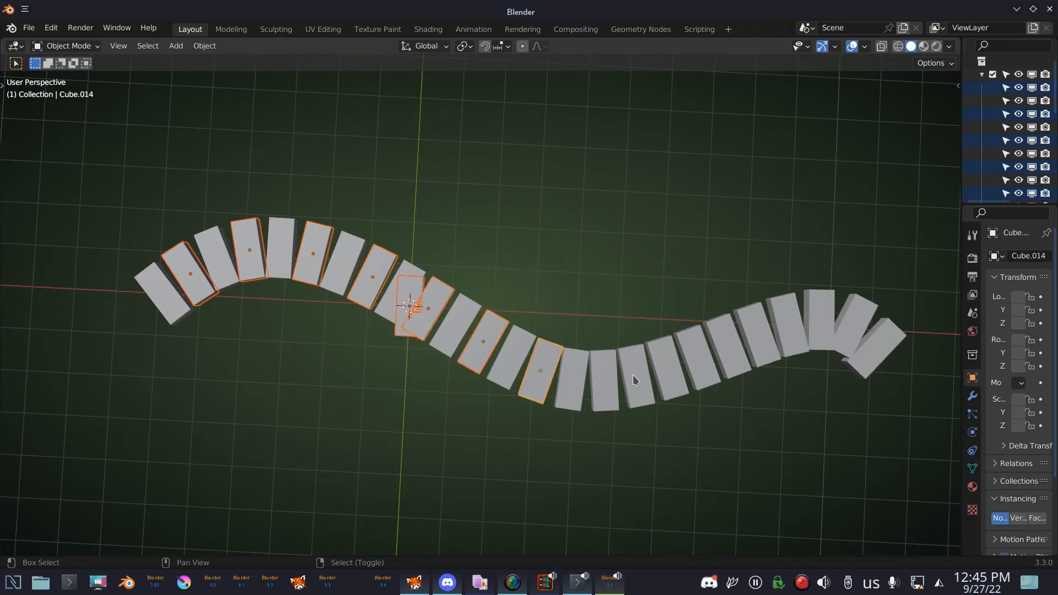
left_click(604, 379, "shift")
left_click(659, 372, "shift")
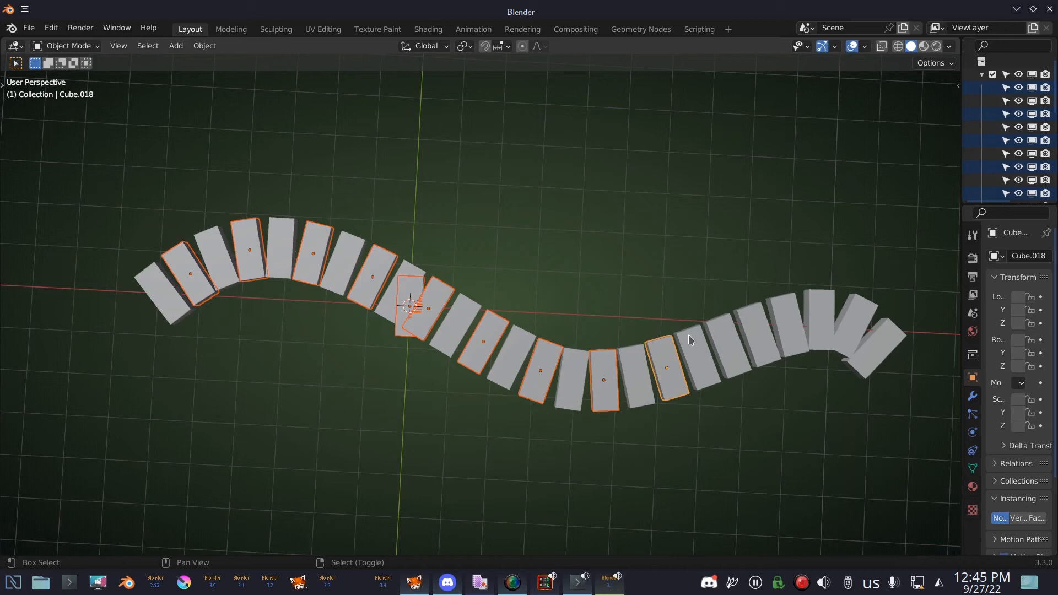
left_click(716, 342, "shift")
left_click(791, 319, "shift")
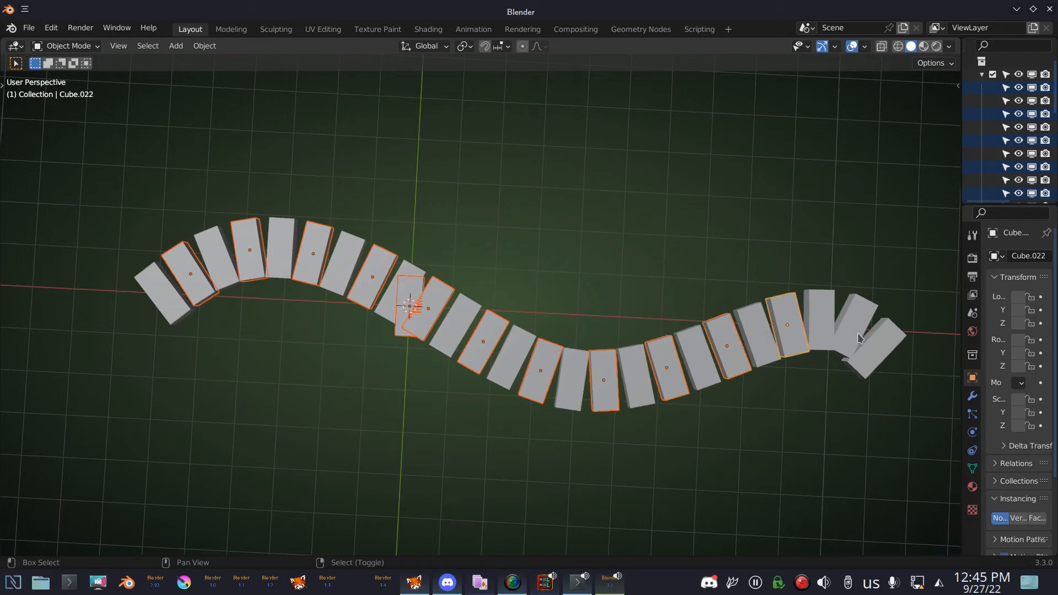
left_click(856, 336, "shift")
key("x")
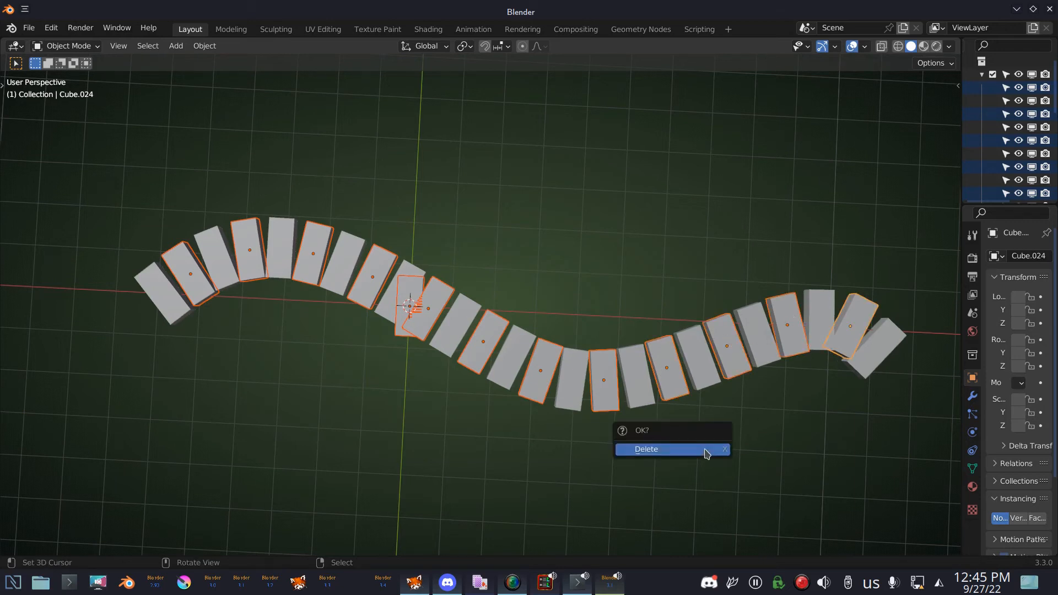
left_click(706, 453)
Step: Re-enable the Rails curve in the viewport
scroll(707, 453, "down", 4)
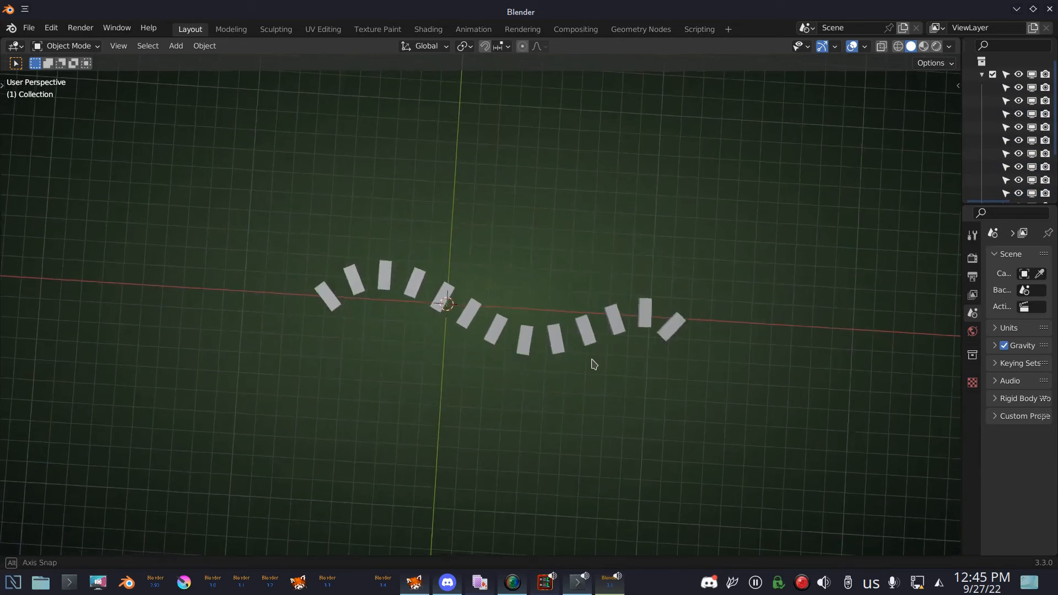
middle_click_drag(593, 361, 827, 224)
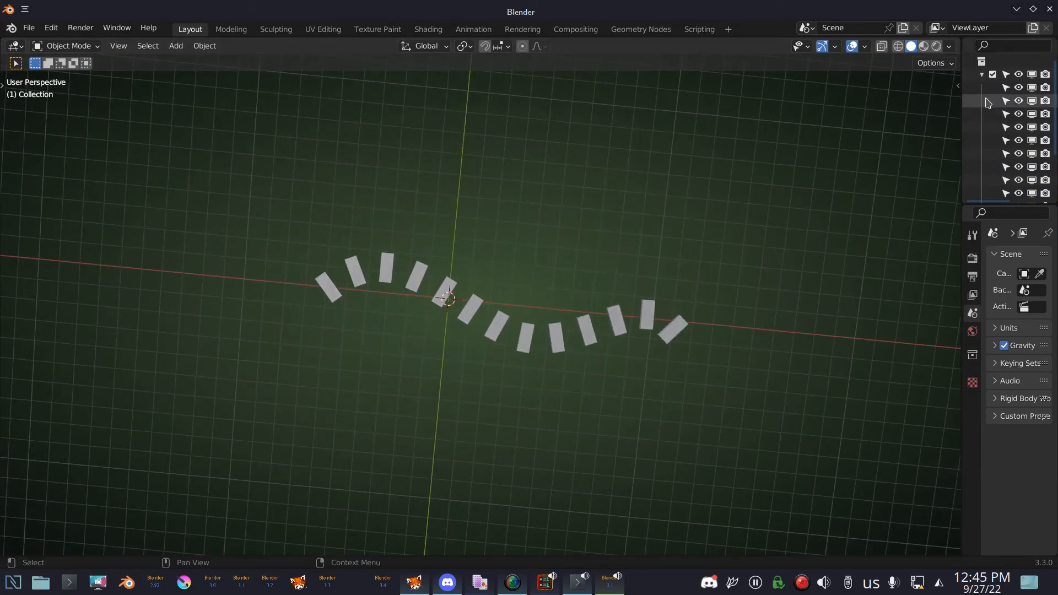
left_click_drag(961, 118, 794, 118)
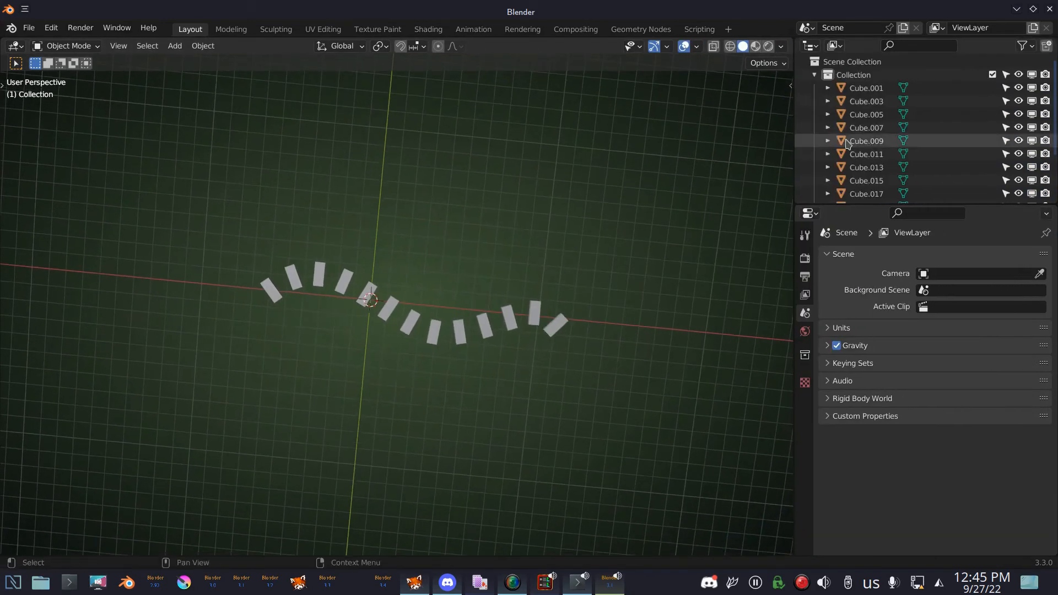
scroll(906, 133, "down", 4)
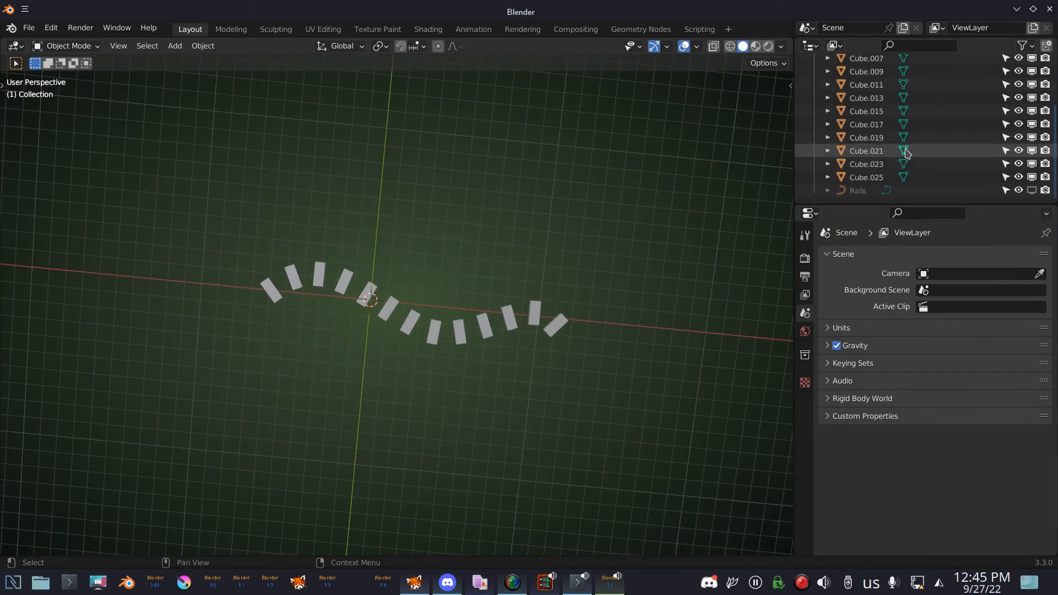
left_click(1032, 190)
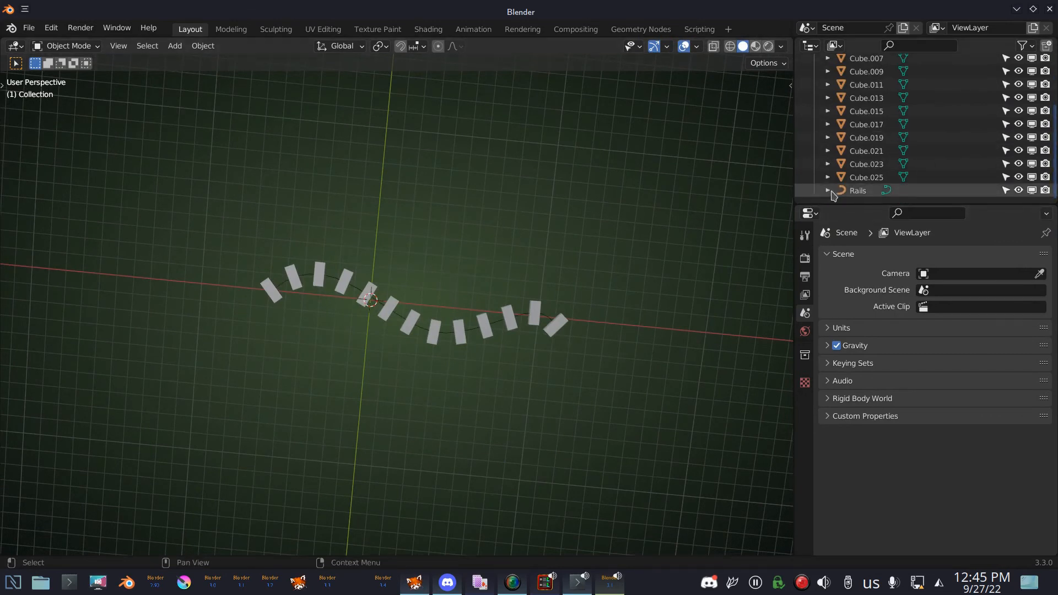
Step: Set the Rails curve's geometry Extrude to 0.02 m
left_click(865, 192)
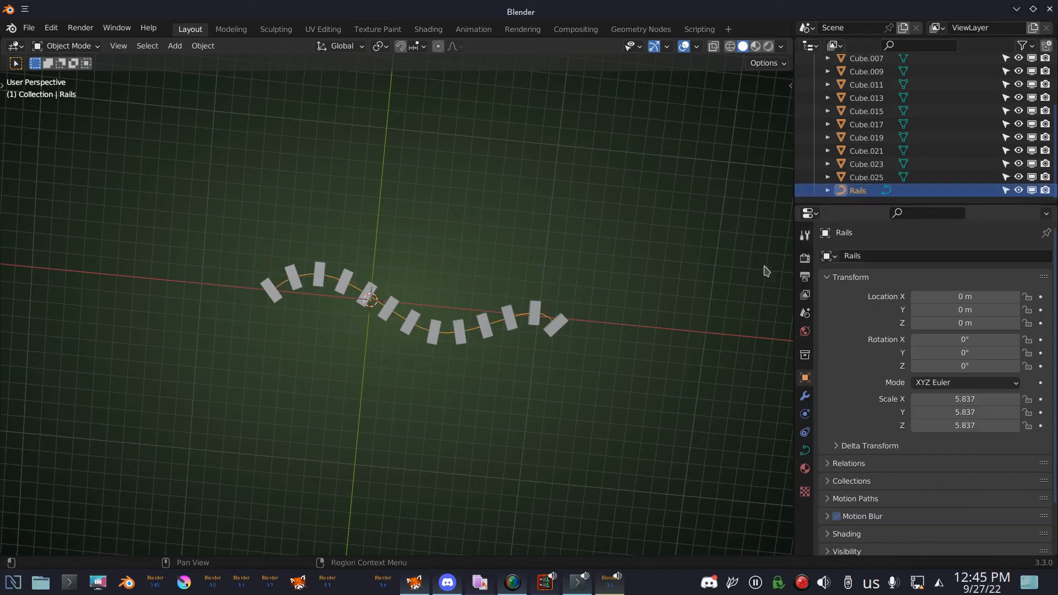
left_click(804, 453)
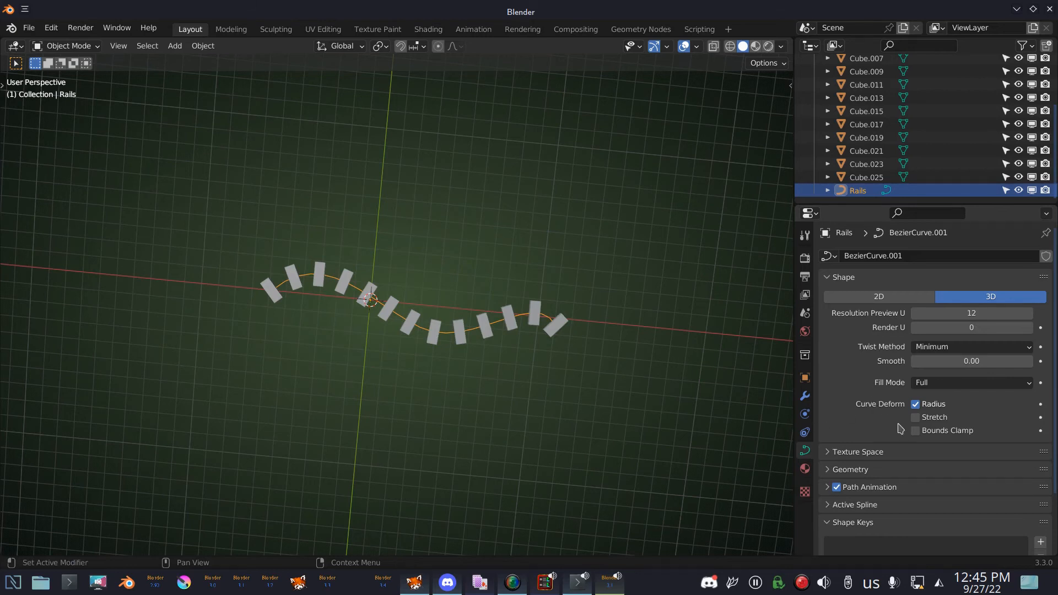
scroll(876, 419, "down", 3)
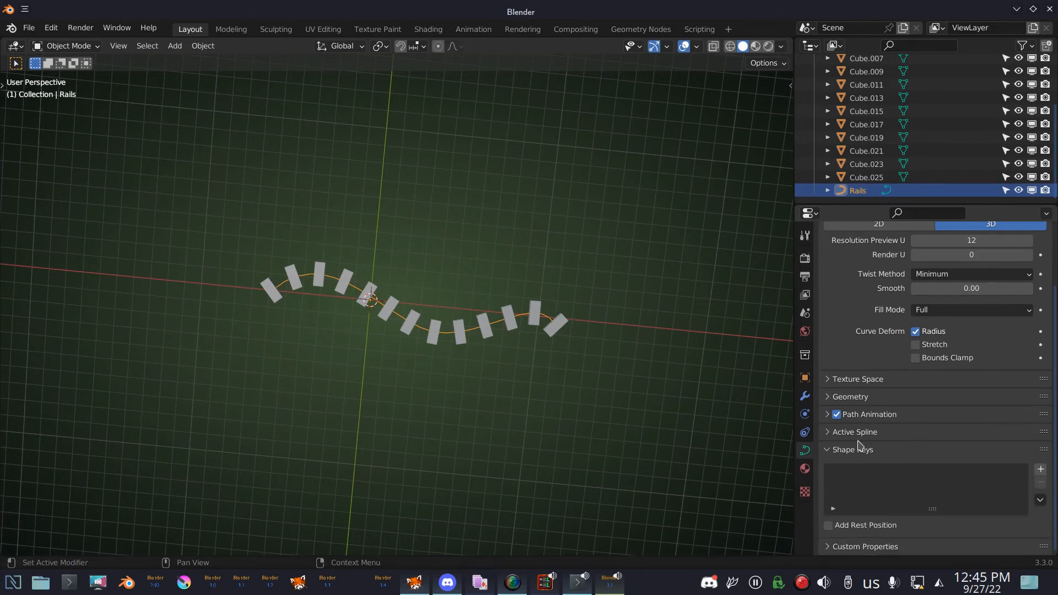
left_click(831, 397)
scroll(897, 473, "down", 3)
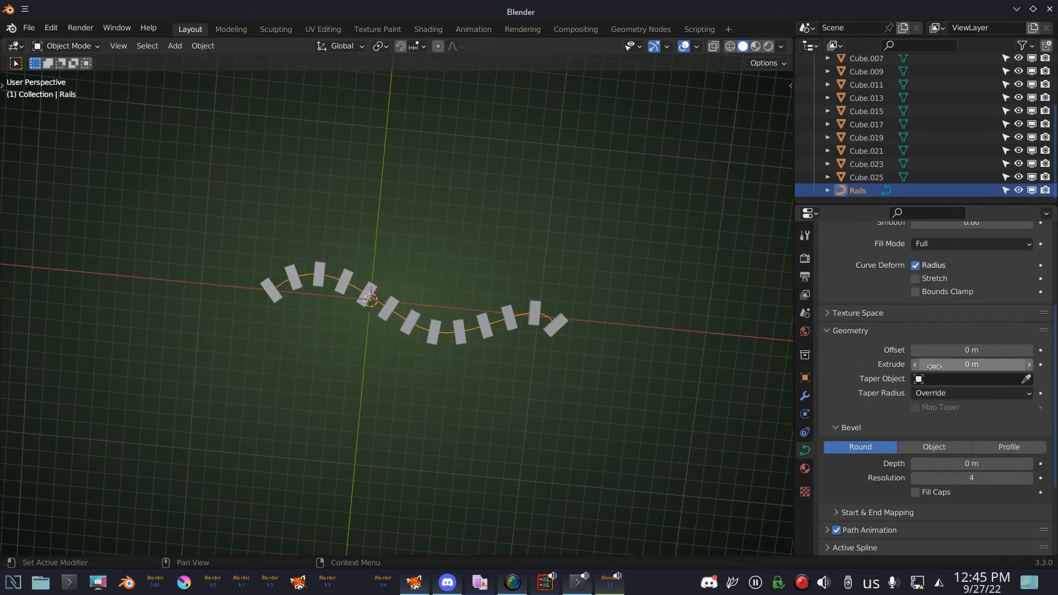
left_click(1030, 364)
left_click(1030, 364)
middle_click_drag(571, 418, 593, 304)
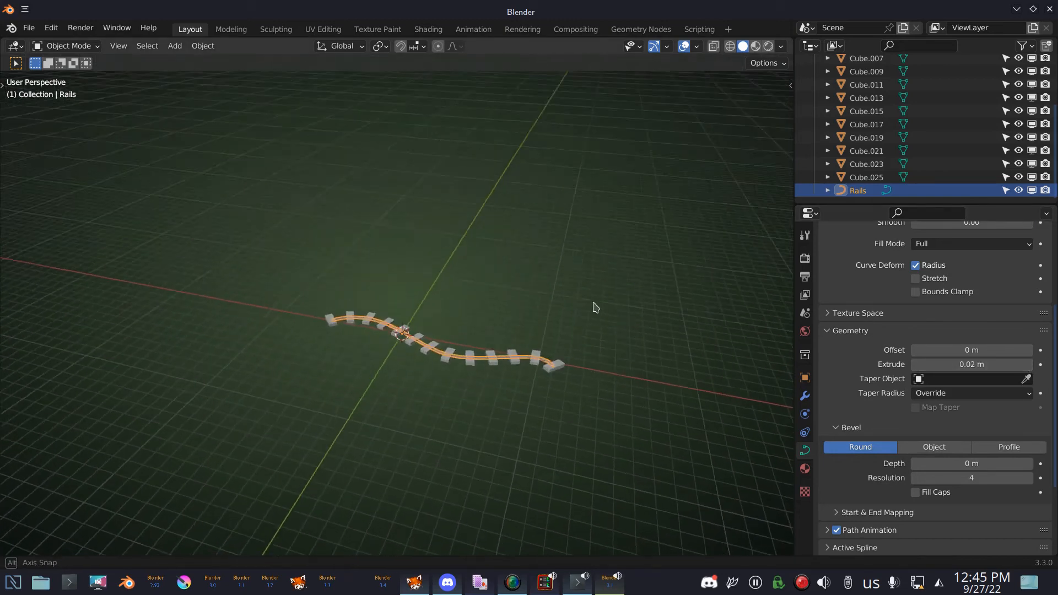
Step: Set the Rails curve's Resolution Preview U to 36
scroll(543, 338, "up", 3)
scroll(543, 338, "down", 2)
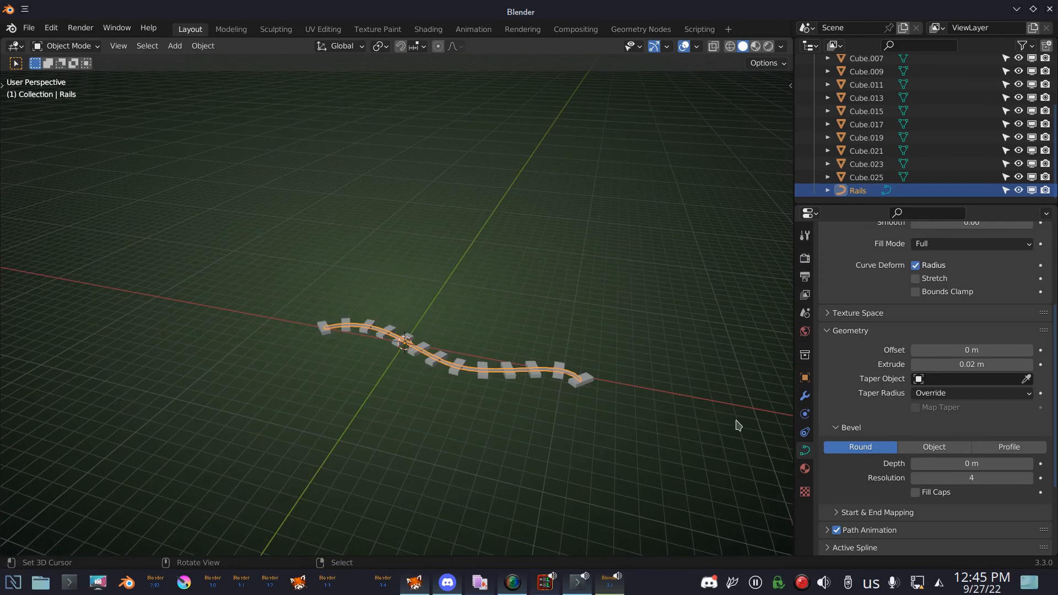
left_click(804, 396)
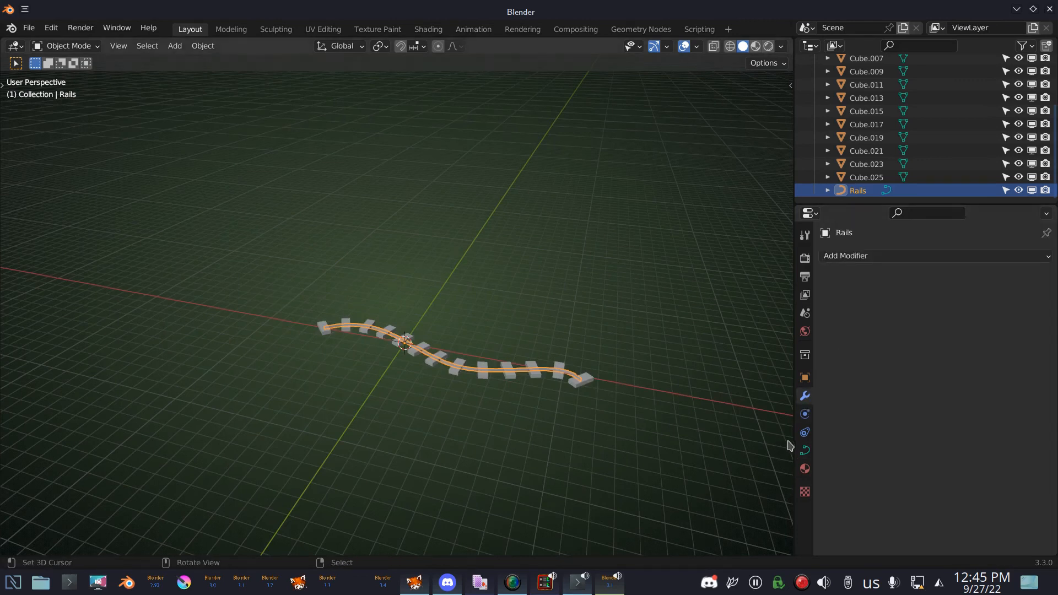
left_click(804, 450)
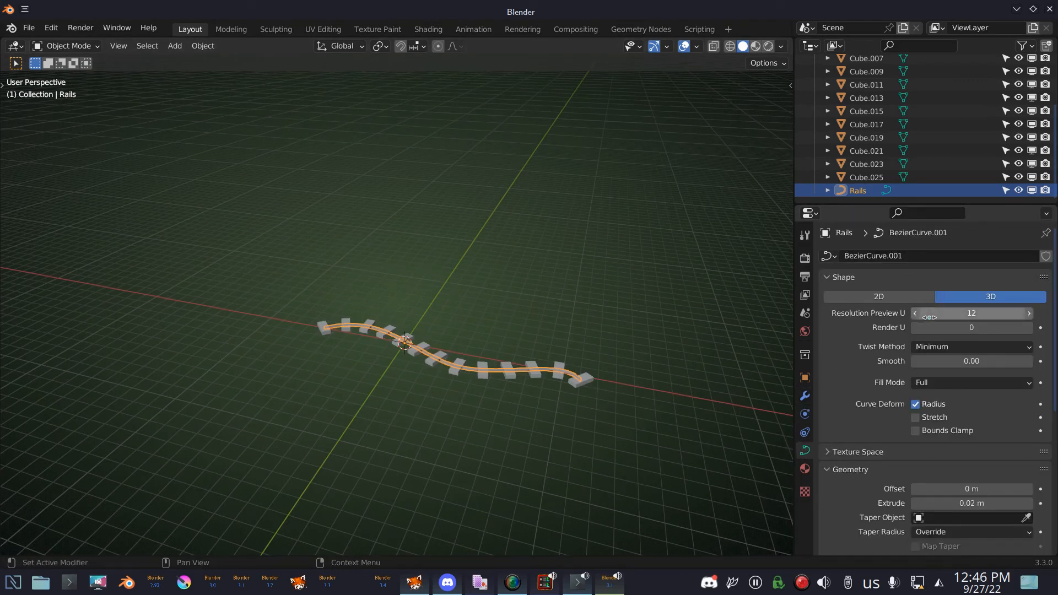
left_click(963, 313)
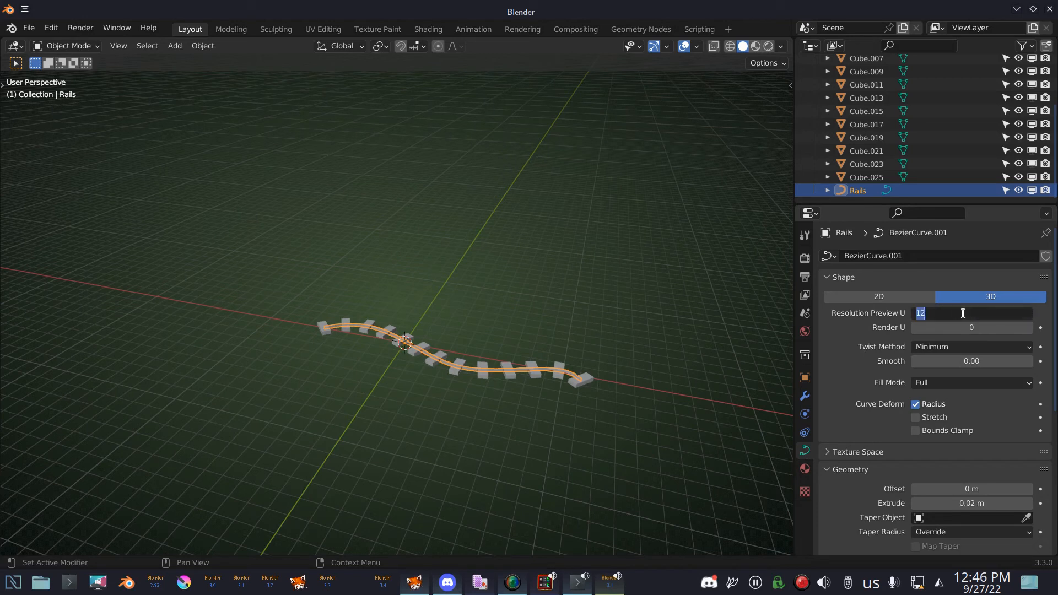
type("36")
key("Return")
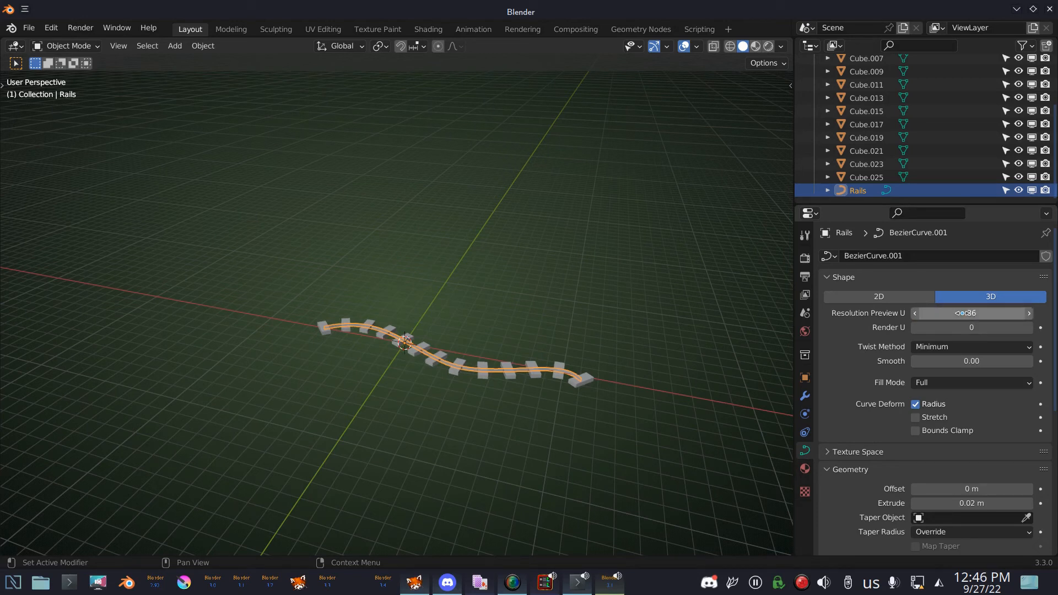
Step: Add a Solidify modifier to the Rails curve and set its offset to 0
left_click(804, 396)
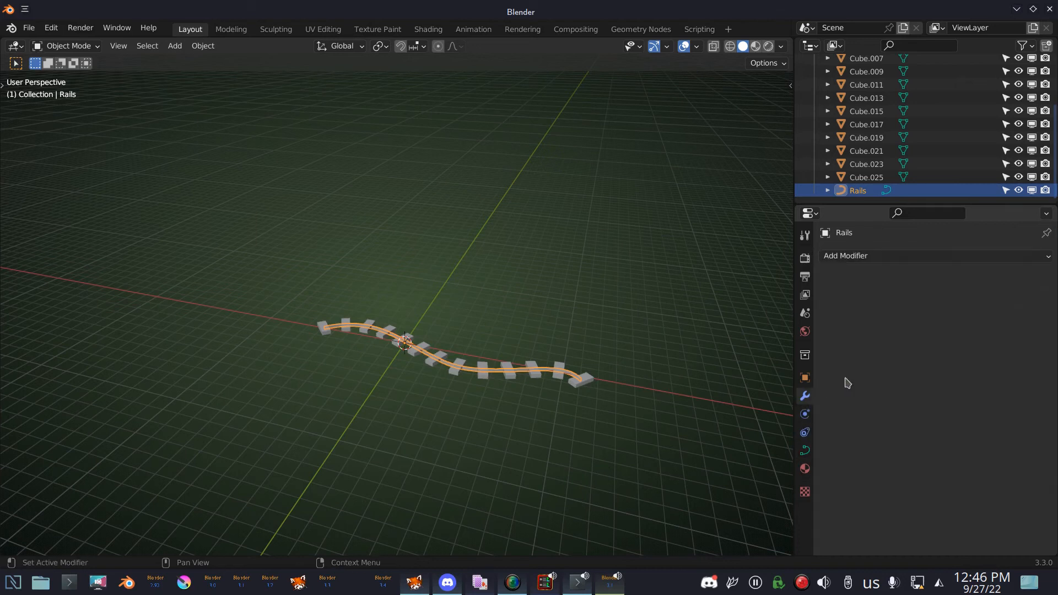
left_click(894, 256)
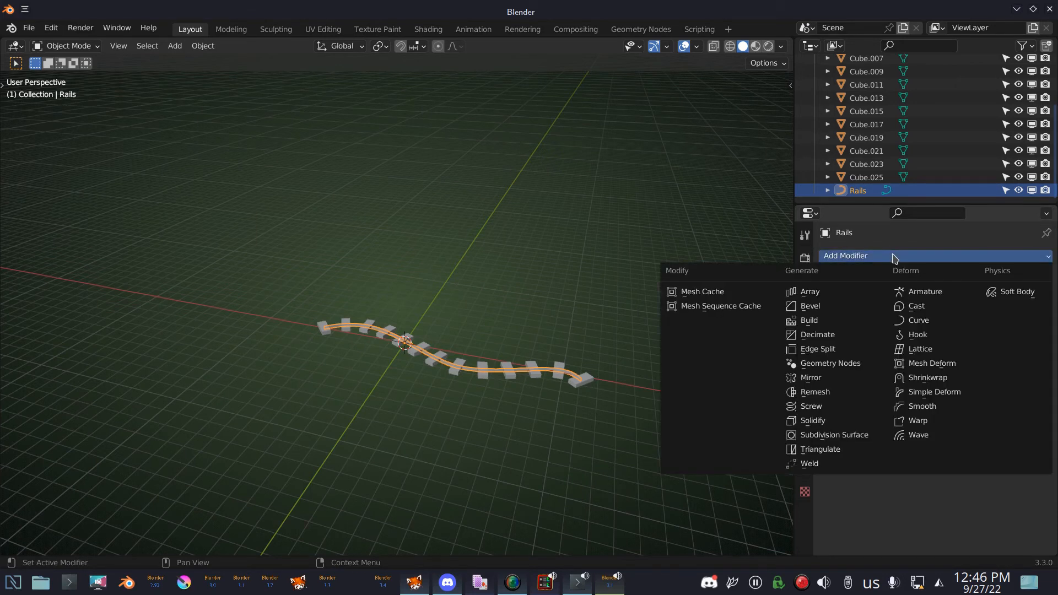
left_click(825, 421)
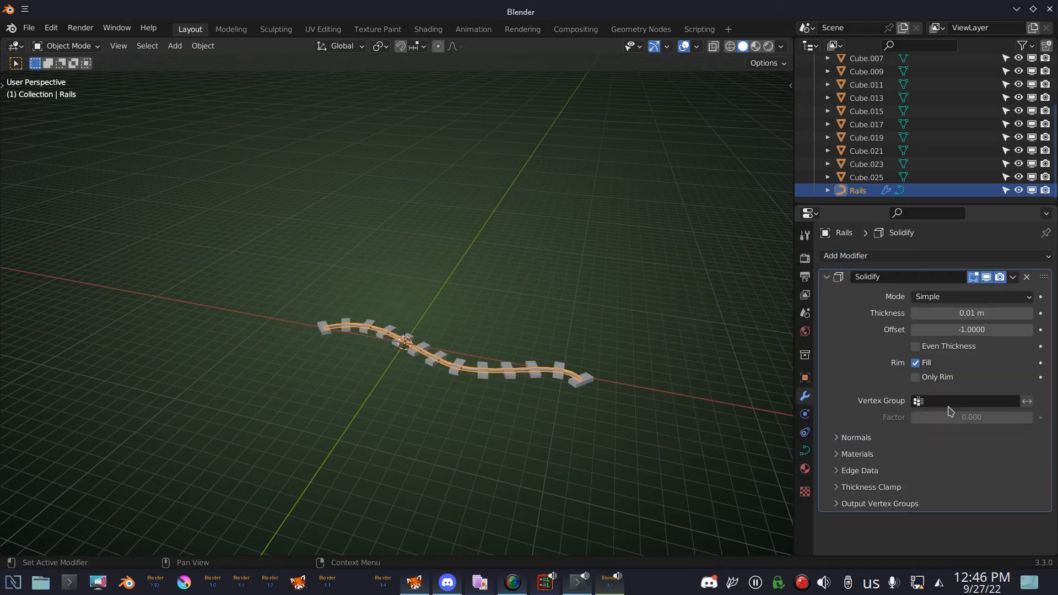
left_click(961, 330)
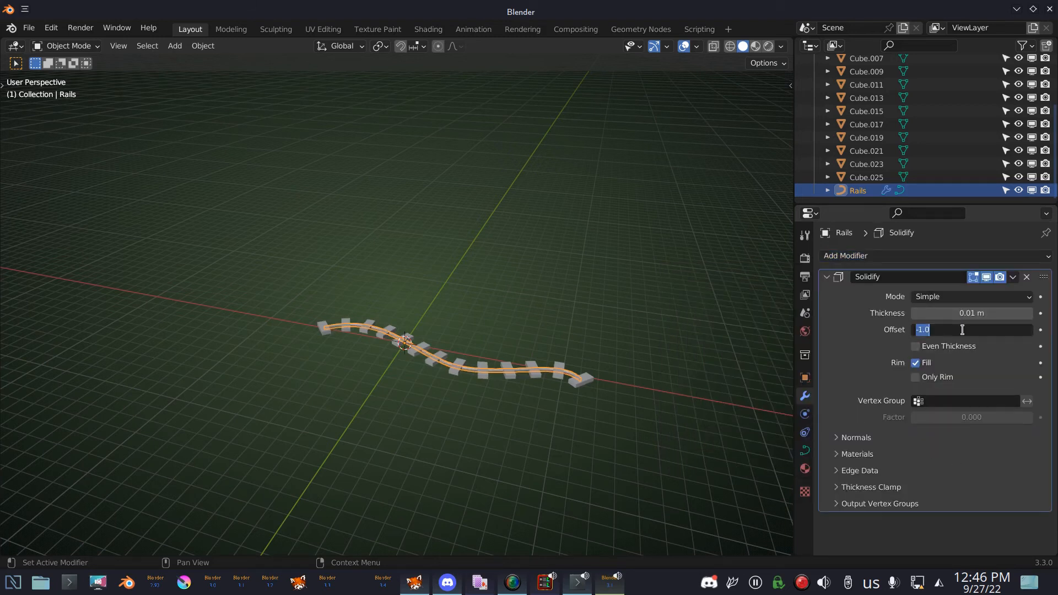
type("0")
key("Return")
Step: Set the Solidify thickness to 0.165 m so the sleepers protrude on both sides of the Rails strip
left_click_drag(970, 313, 1033, 313)
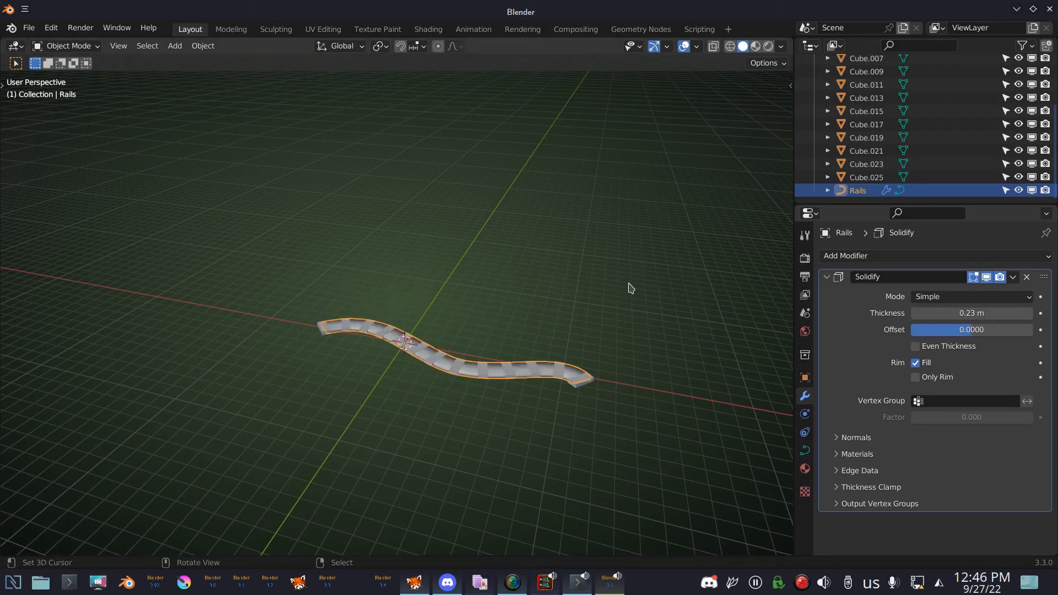
key("q")
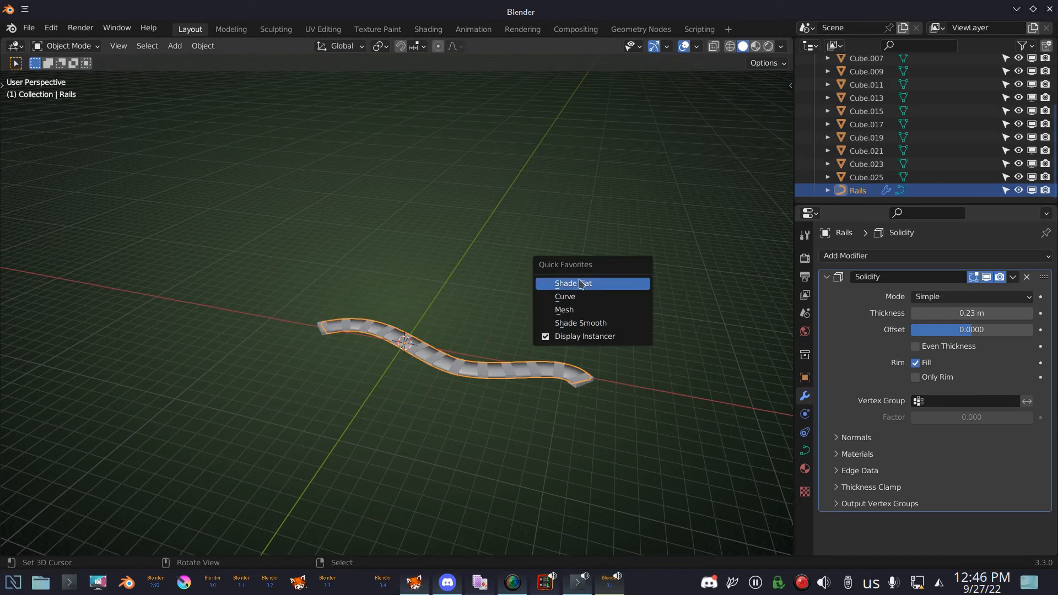
left_click(591, 297)
middle_click_drag(471, 208, 495, 307)
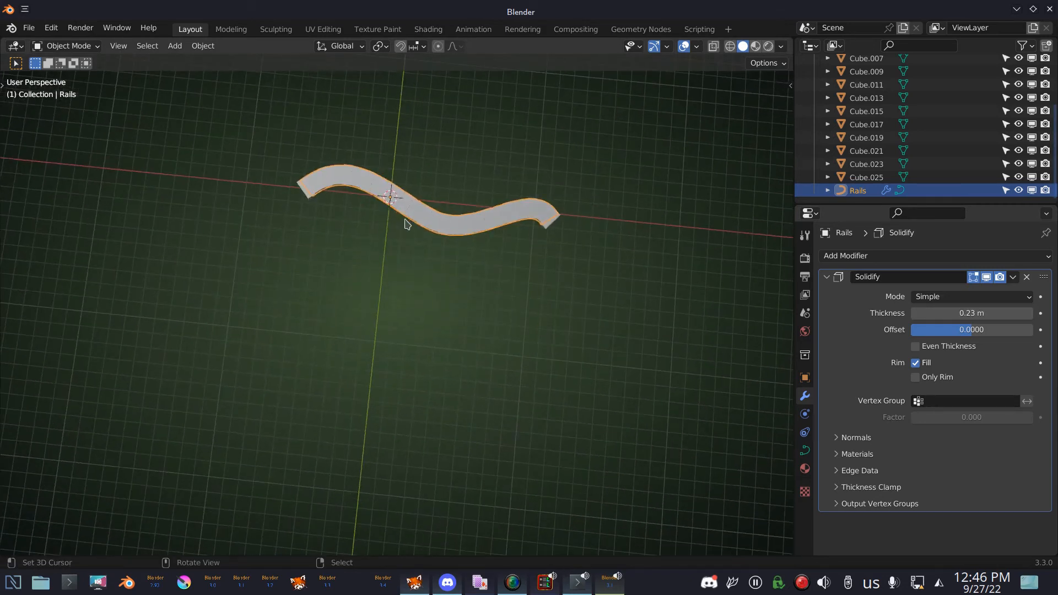
middle_click_drag(425, 208, 437, 359, "shift")
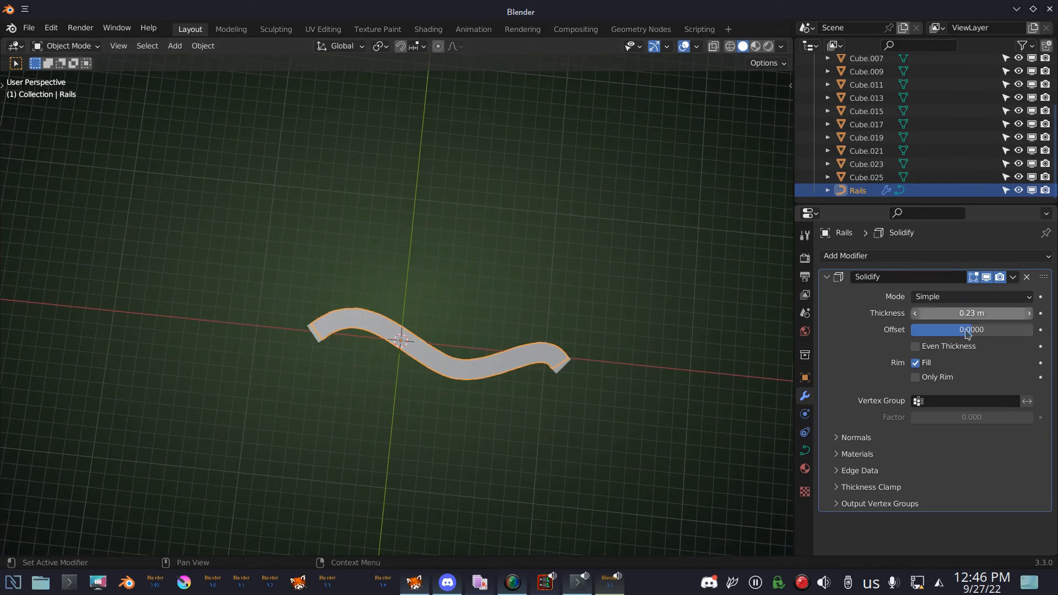
left_click_drag(971, 313, 933, 313)
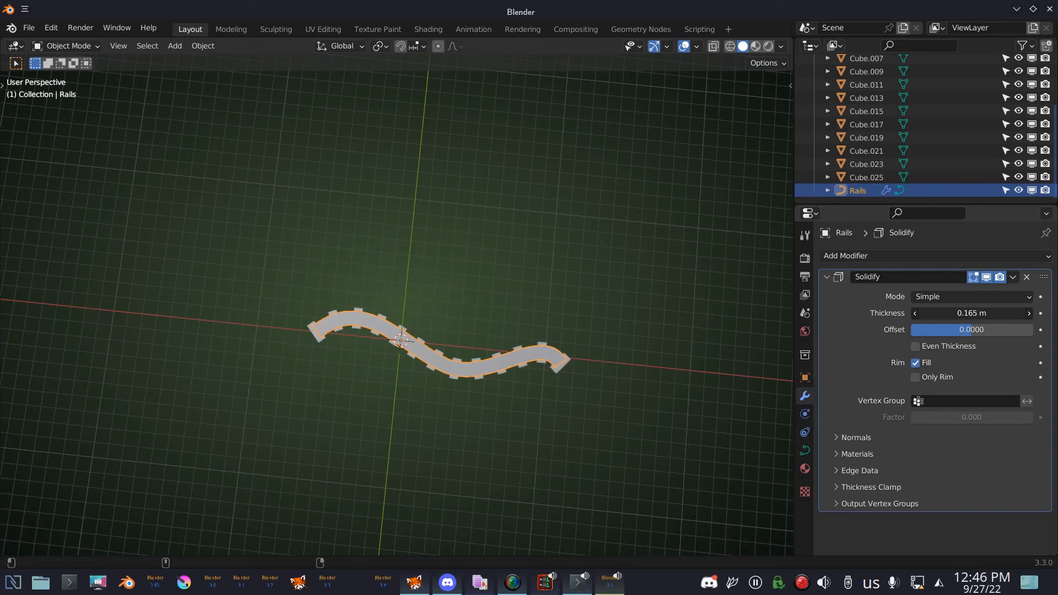
scroll(444, 334, "up", 4)
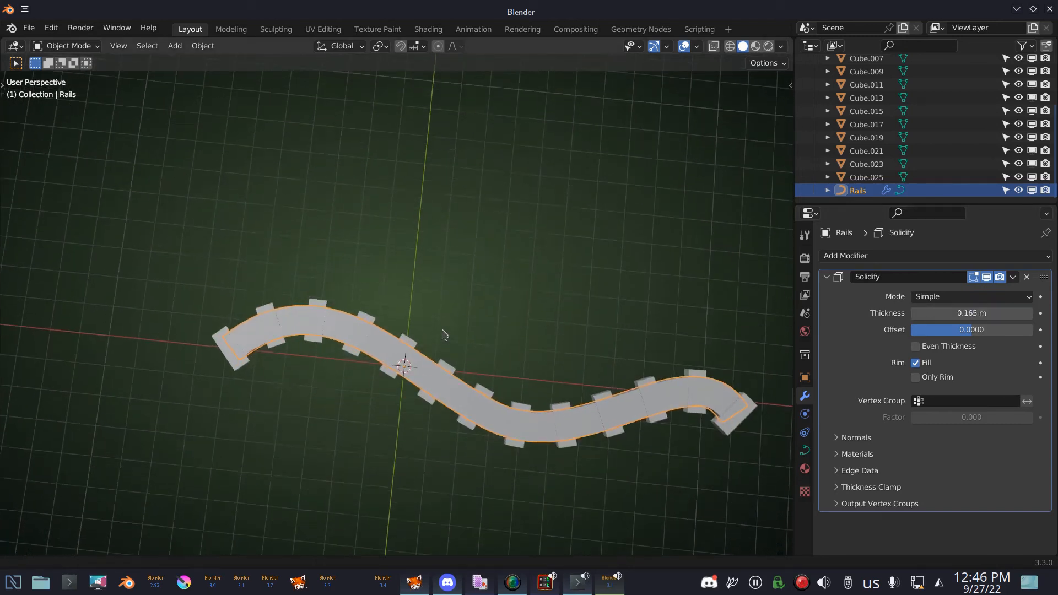
middle_click_drag(444, 335, 440, 269, "shift")
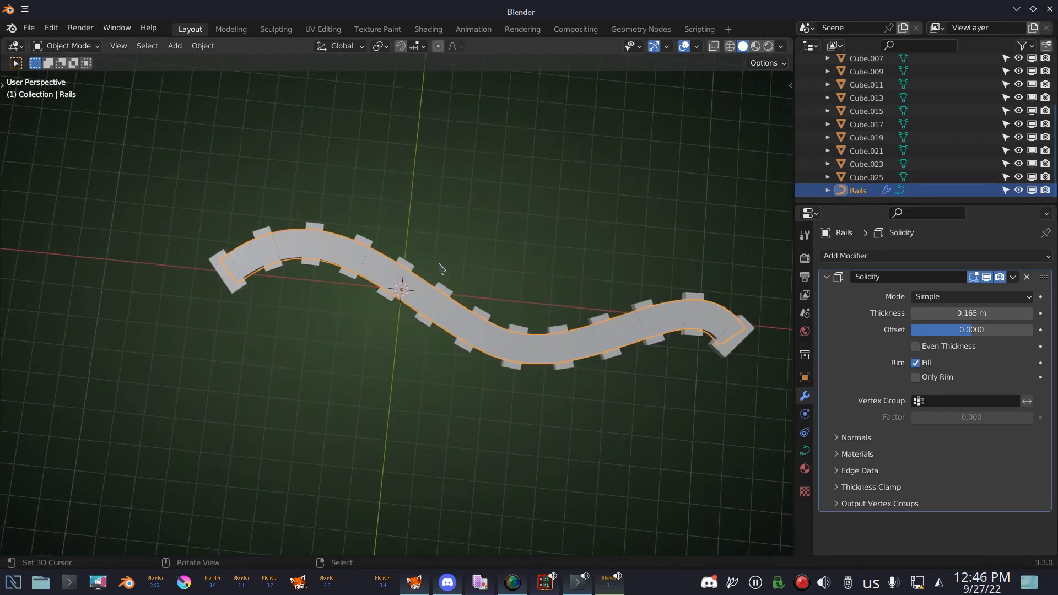
Step: Convert the Rails curve with its Solidify modifier into a mesh in Object Mode
key("ctrl+Tab")
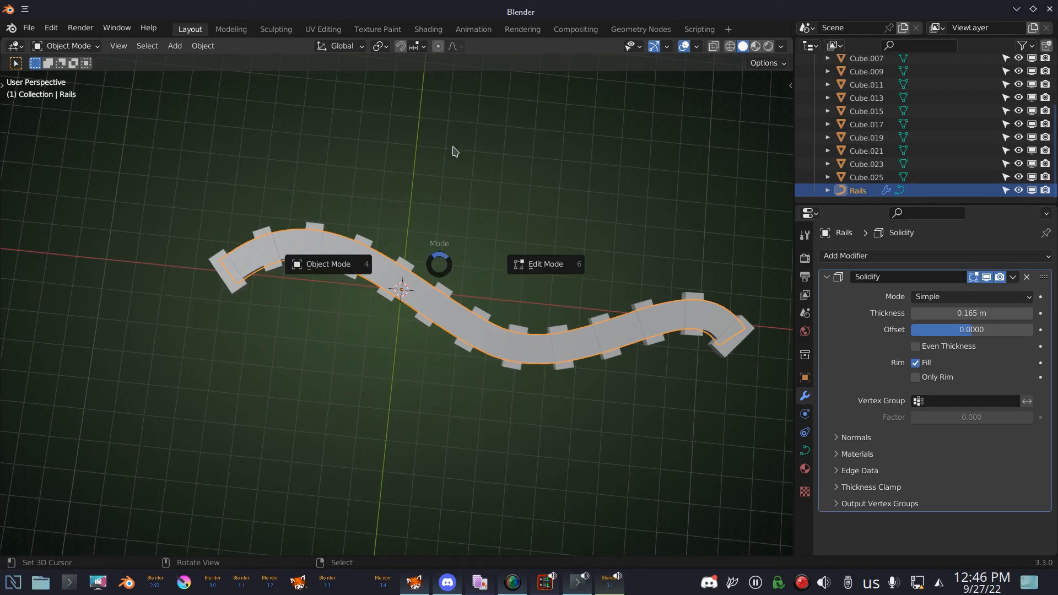
left_click(331, 265)
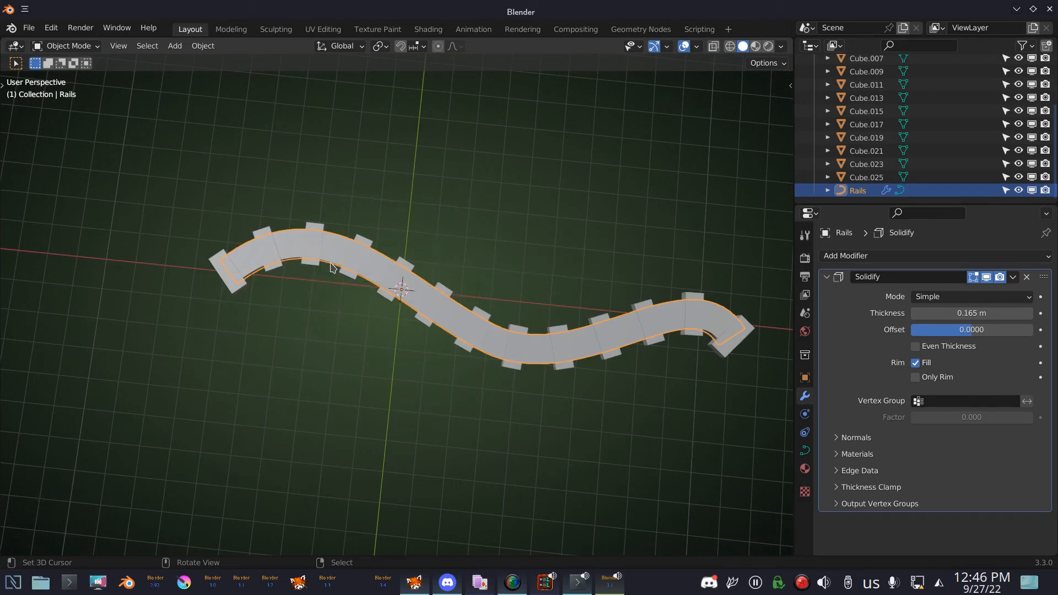
key("q")
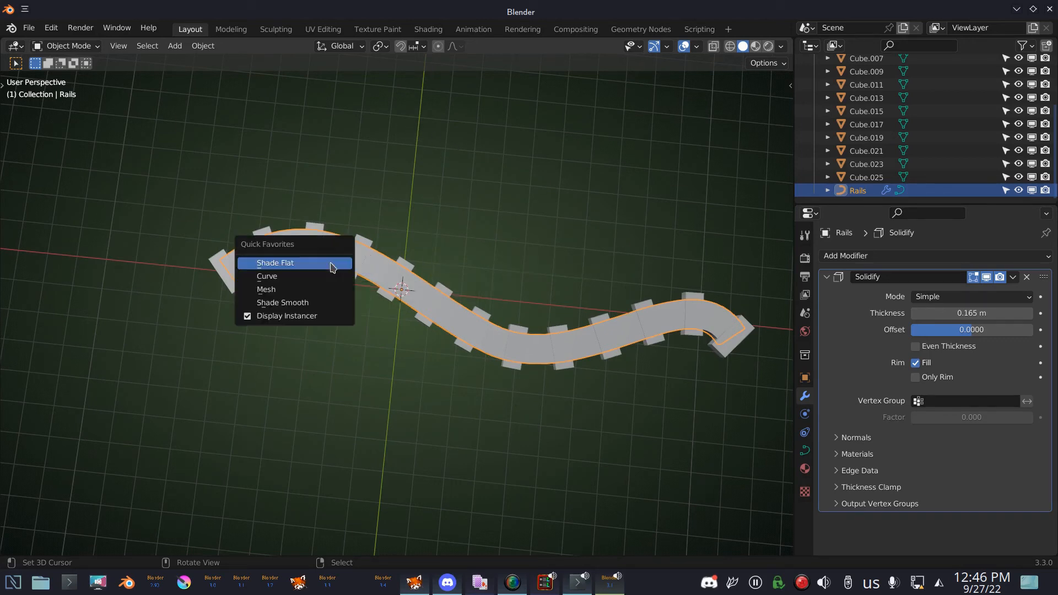
left_click(300, 290)
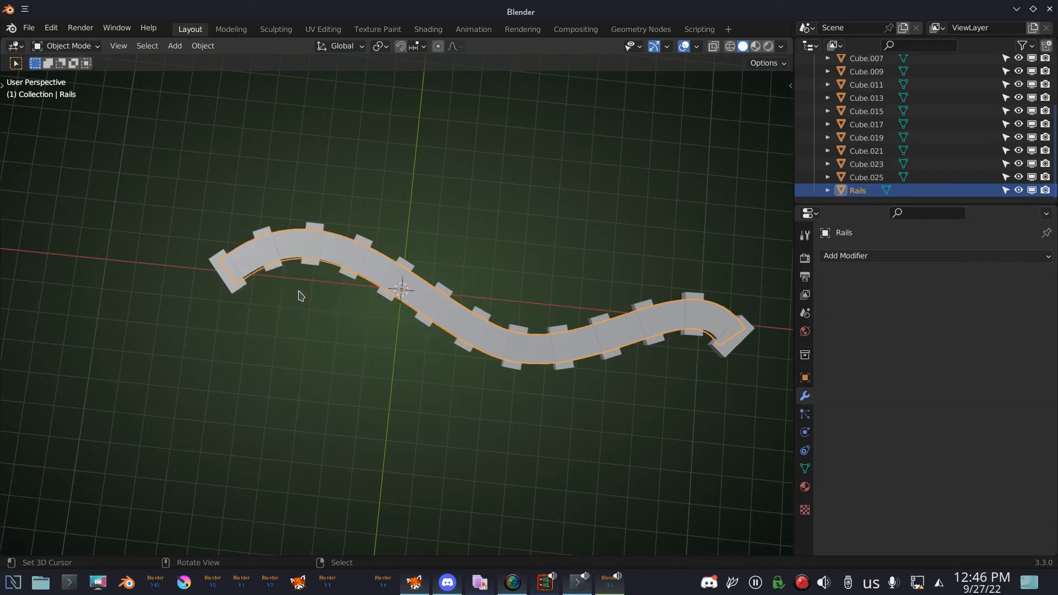
Step: Enter Edit Mode on the Rails mesh with edge selection and wireframe shading
key("ctrl+Tab")
left_click(423, 290)
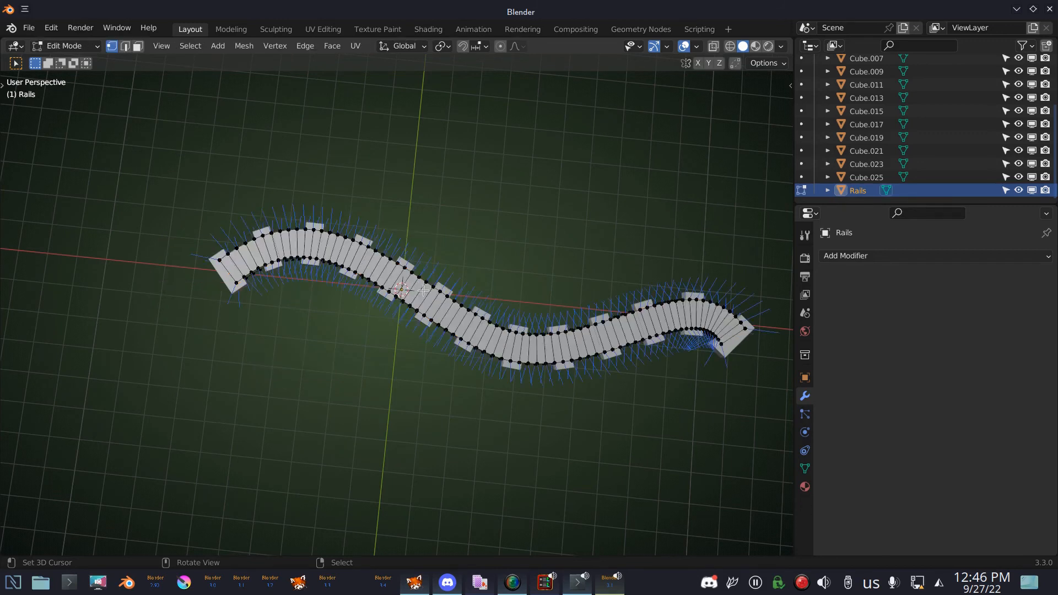
left_click(126, 48)
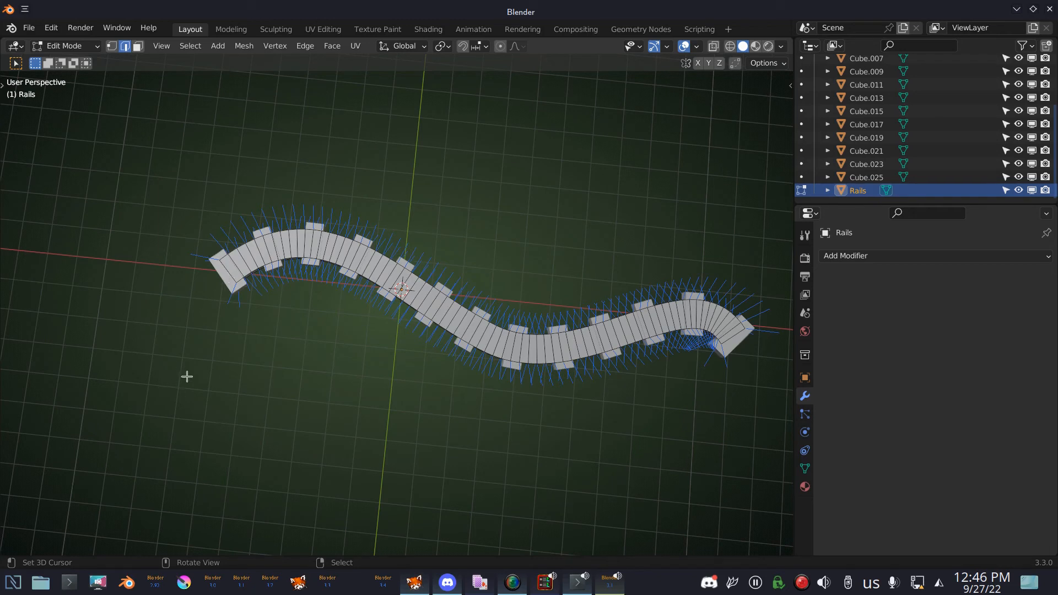
key("z")
left_click(93, 362)
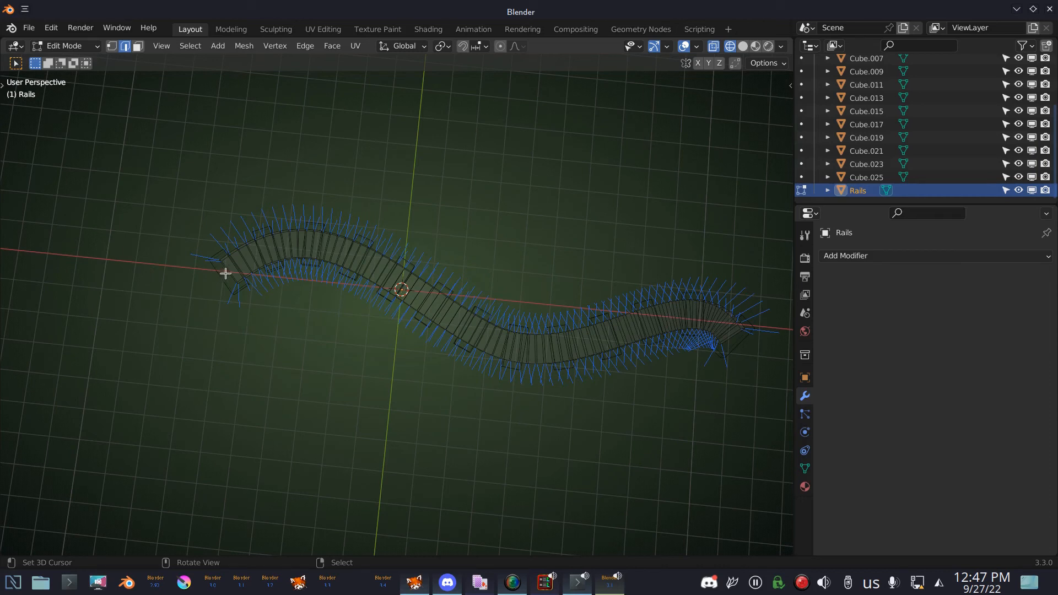
Step: Delete all crosswise edges between the two long sides of the Rails mesh in top view, leaving the lengthwise side edges in place
key("KP_7")
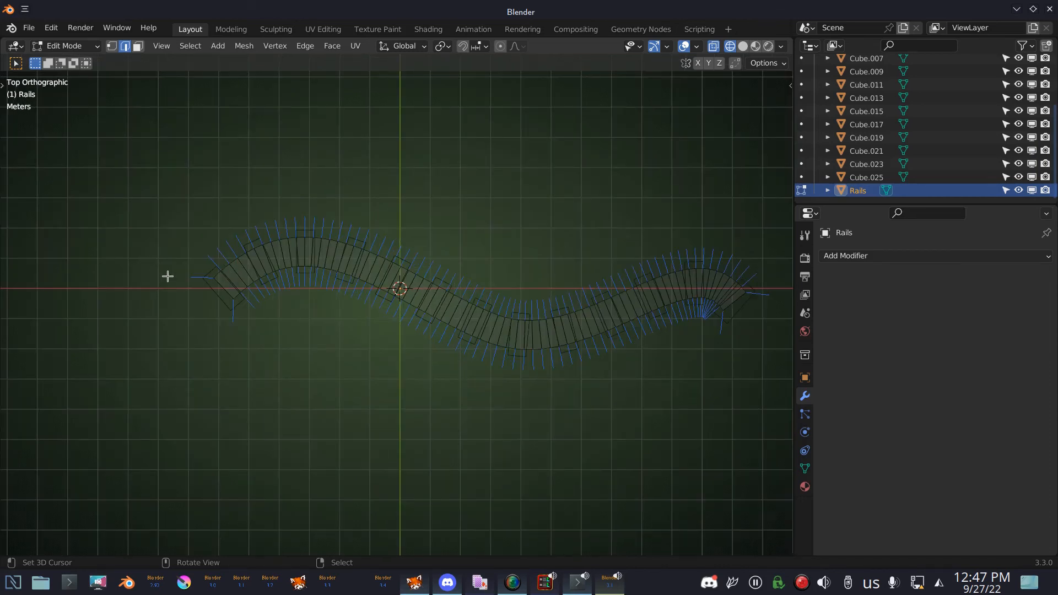
key("c")
scroll(205, 293, "up", 3)
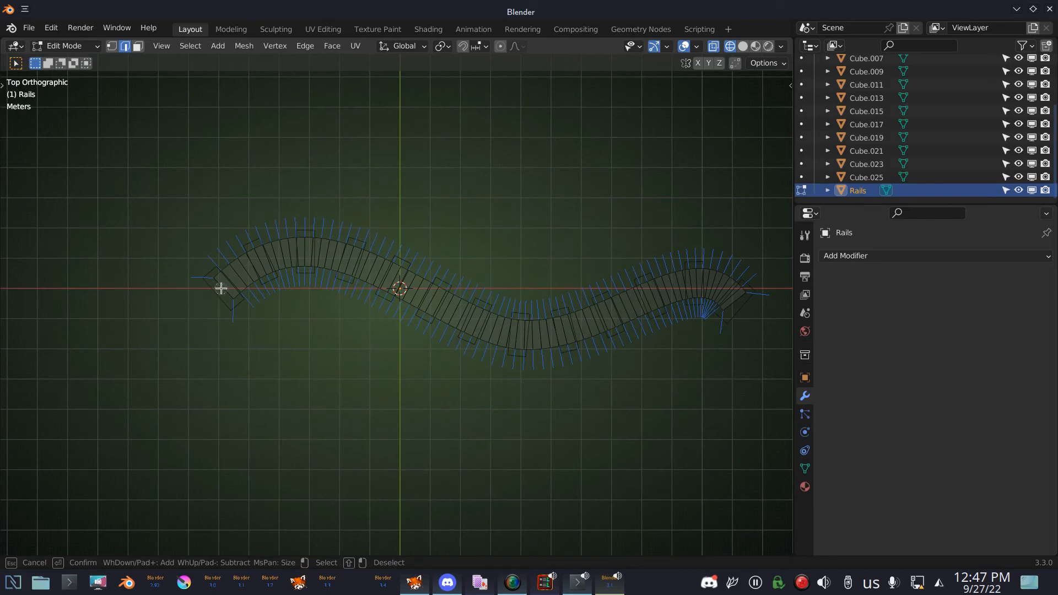
mouse_move(220, 289)
left_mouse_down()
mouse_move(250, 265)
mouse_move(311, 248)
mouse_move(499, 331)
mouse_move(563, 330)
mouse_move(638, 289)
mouse_move(633, 303)
mouse_move(708, 288)
mouse_move(739, 307)
mouse_move(654, 274)
mouse_move(634, 277)
left_mouse_up()
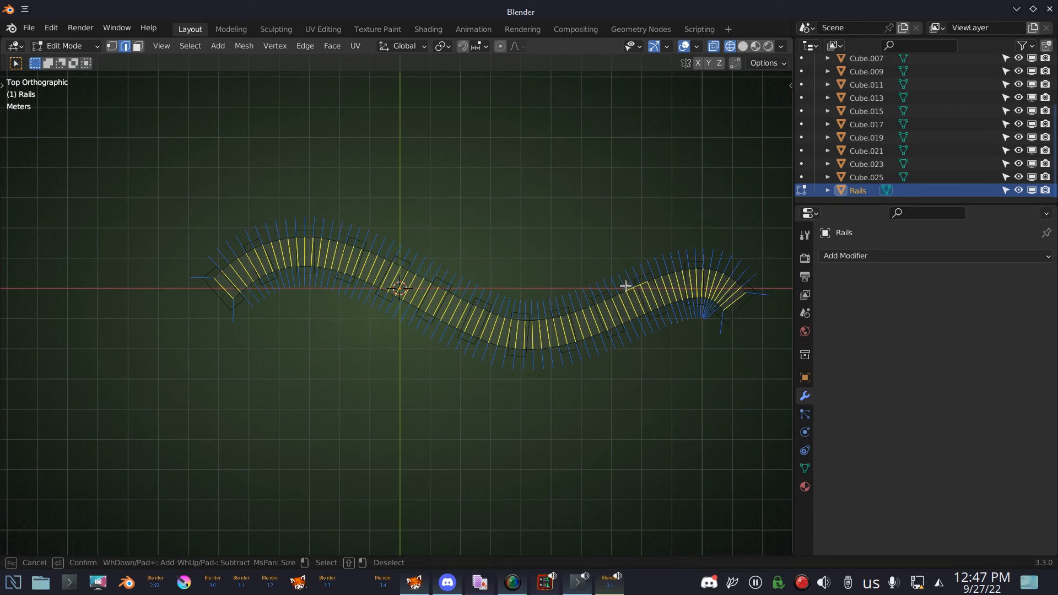
right_click(628, 286)
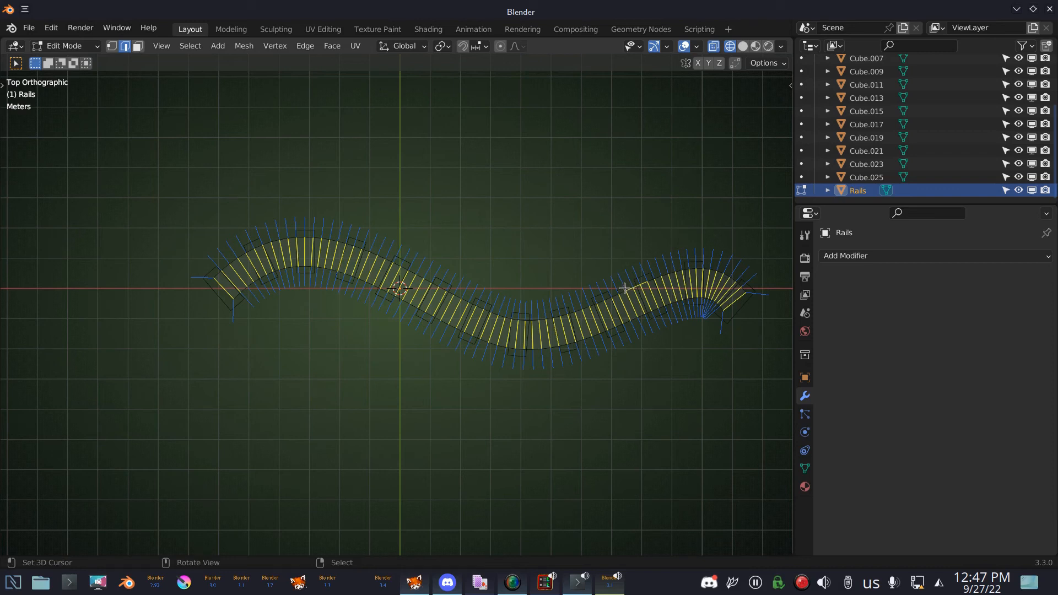
key("b")
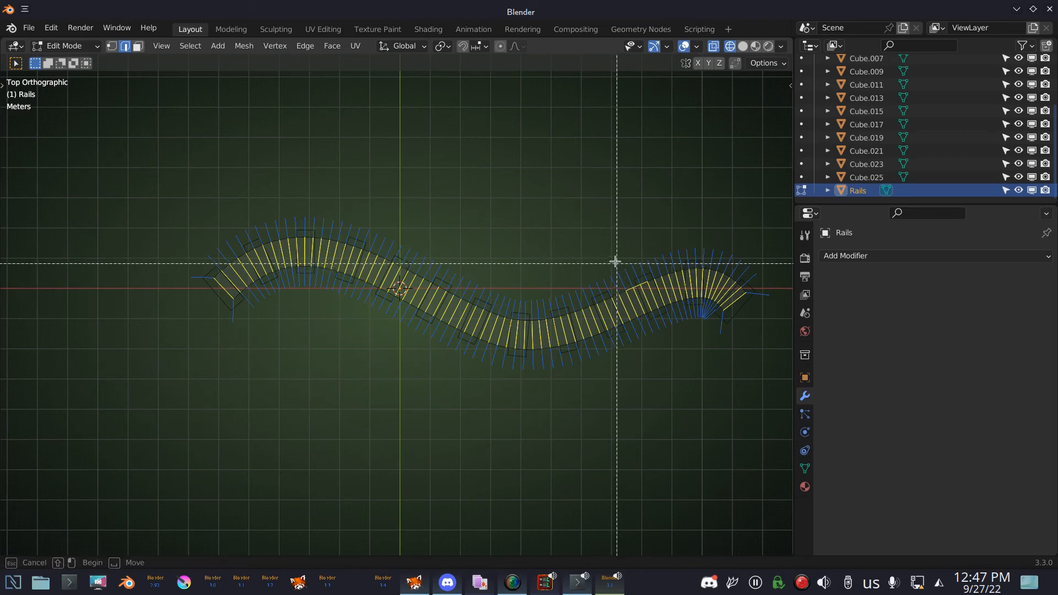
left_click_drag(587, 251, 646, 292)
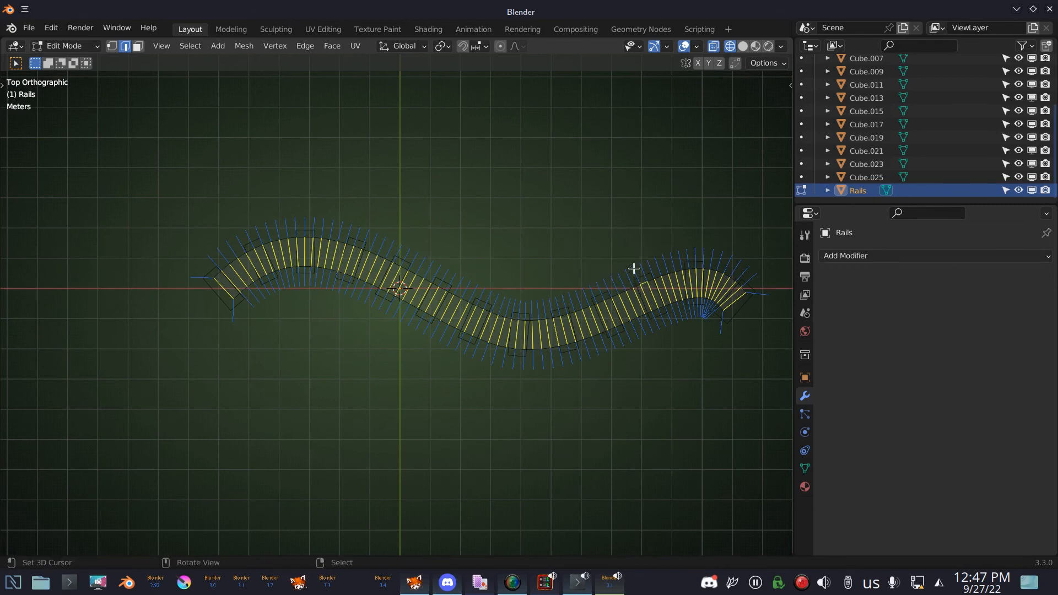
key("b")
middle_click_drag(626, 263, 650, 298)
key("x")
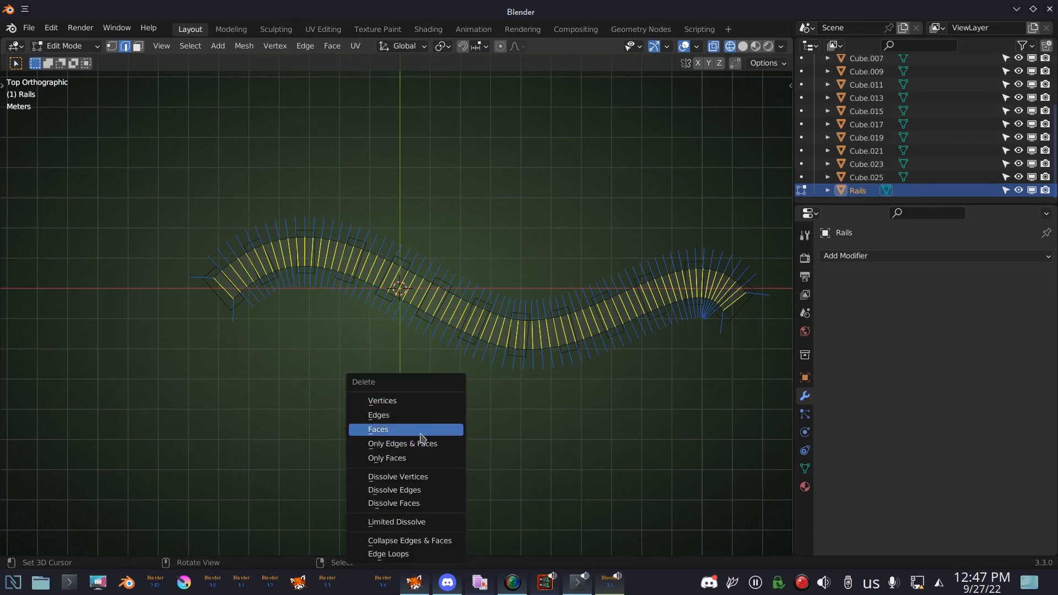
left_click(394, 420)
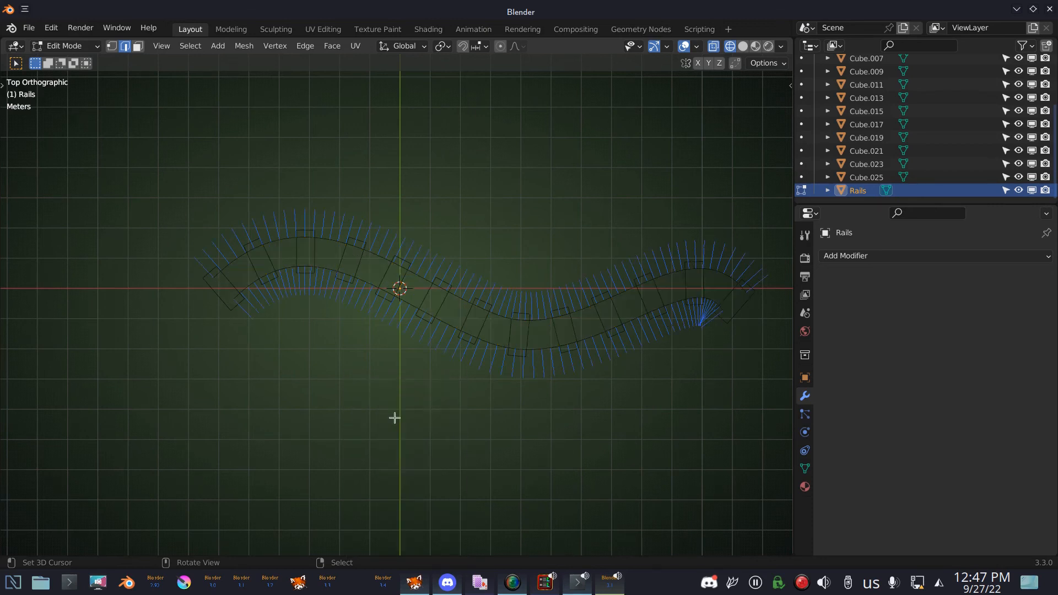
Step: Return the viewport to solid shading and view the two rail strips in perspective
key("z")
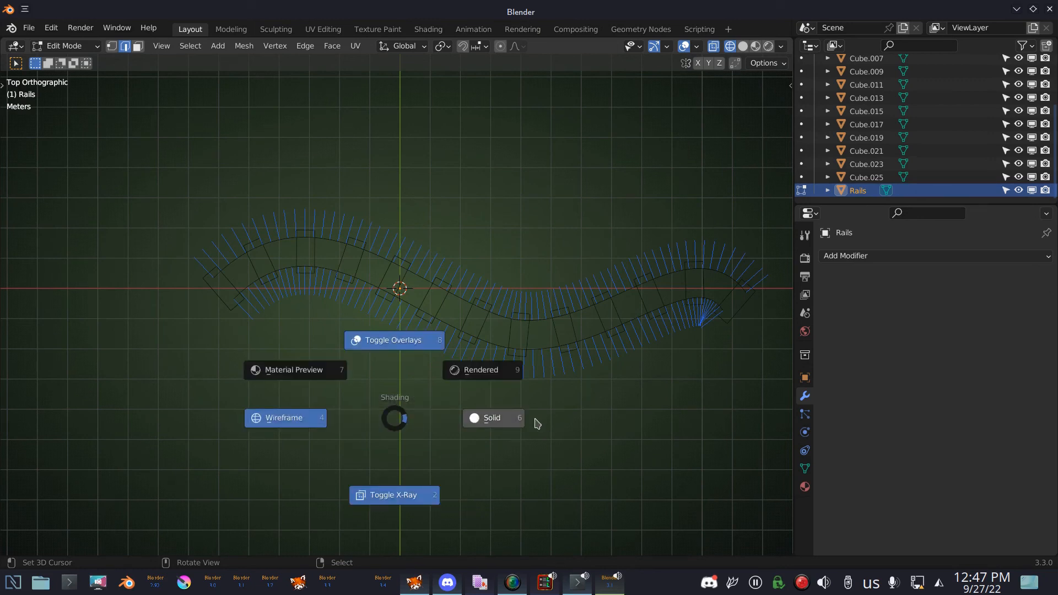
left_click(503, 424)
mouse_move(453, 424)
middle_mouse_down()
mouse_move(480, 395)
mouse_move(494, 325)
mouse_move(435, 385)
middle_mouse_up()
scroll(410, 410, "up", 4)
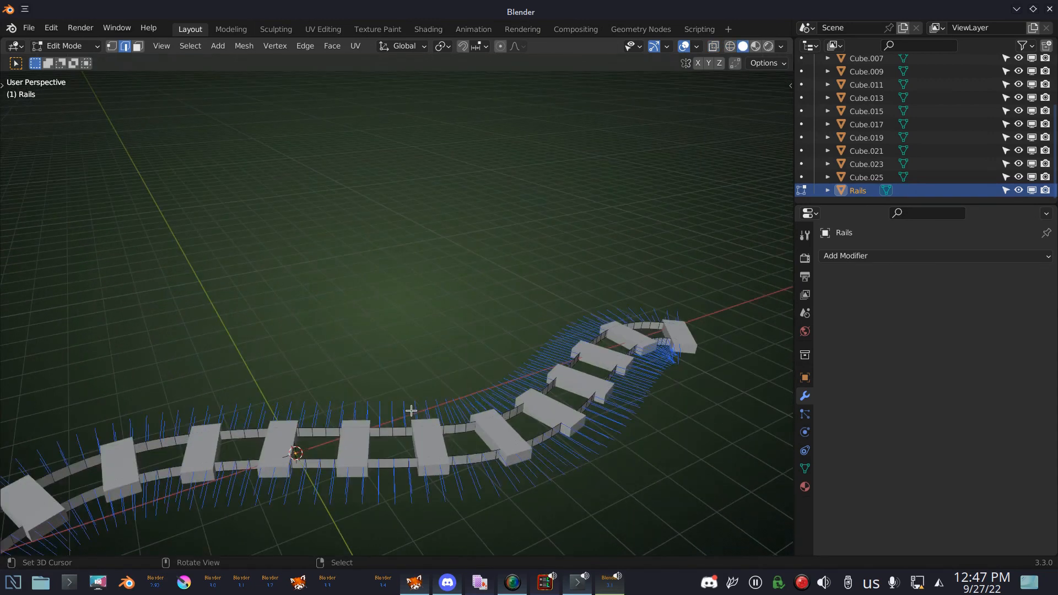
Step: Turn off the vertex normals display in the viewport overlays and return the Rails mesh to Object Mode
left_click(697, 46)
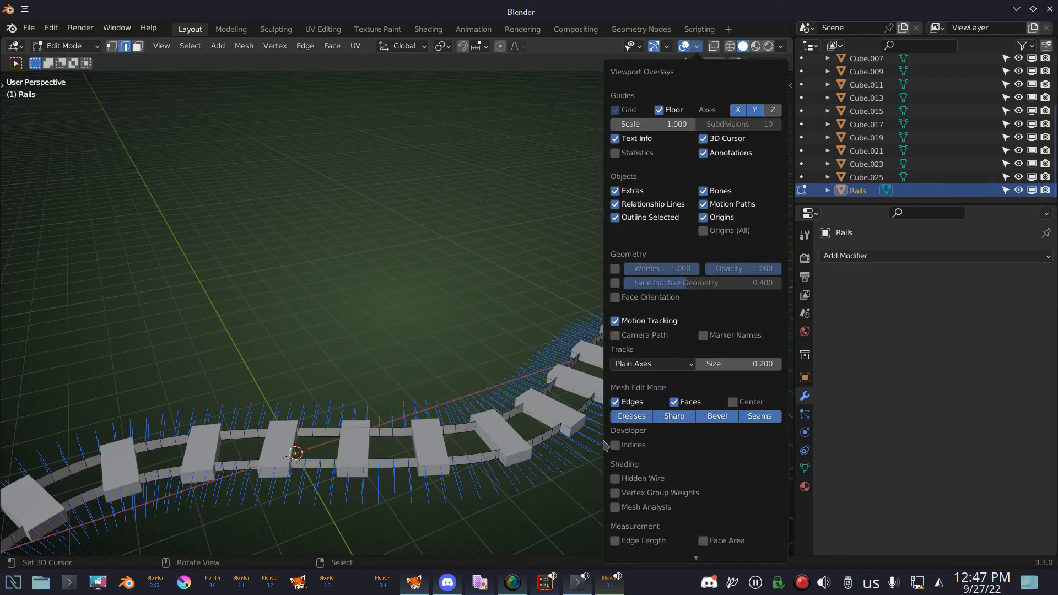
scroll(616, 443, "down", 3)
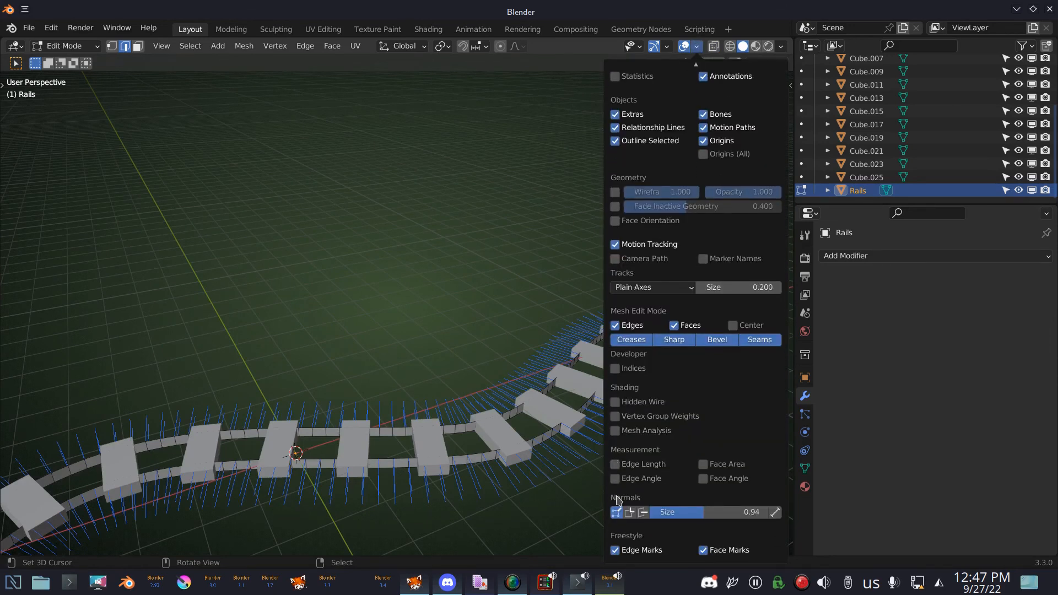
left_click(617, 513)
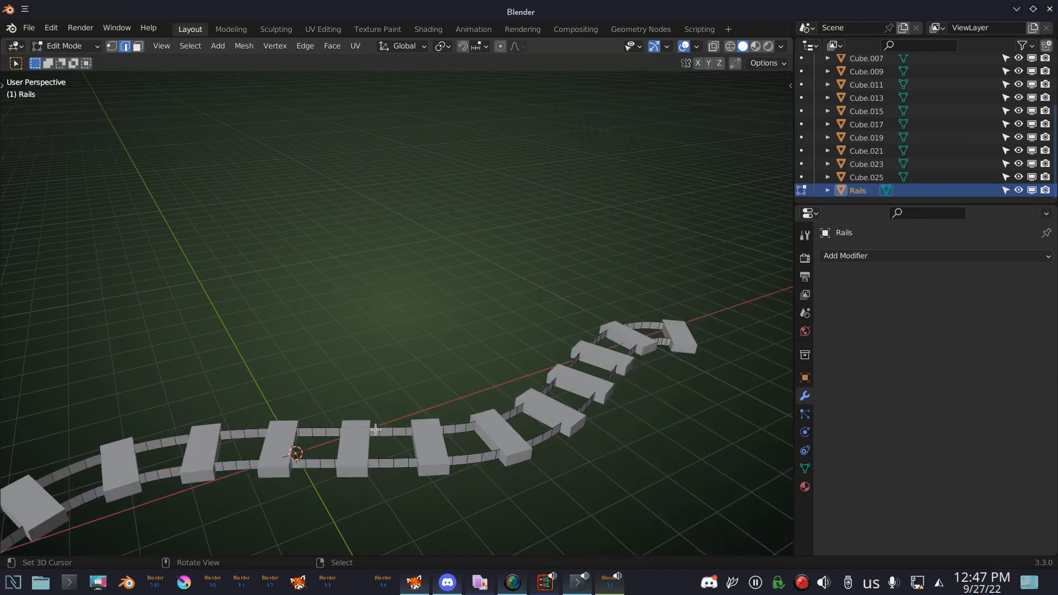
key("ctrl+Tab")
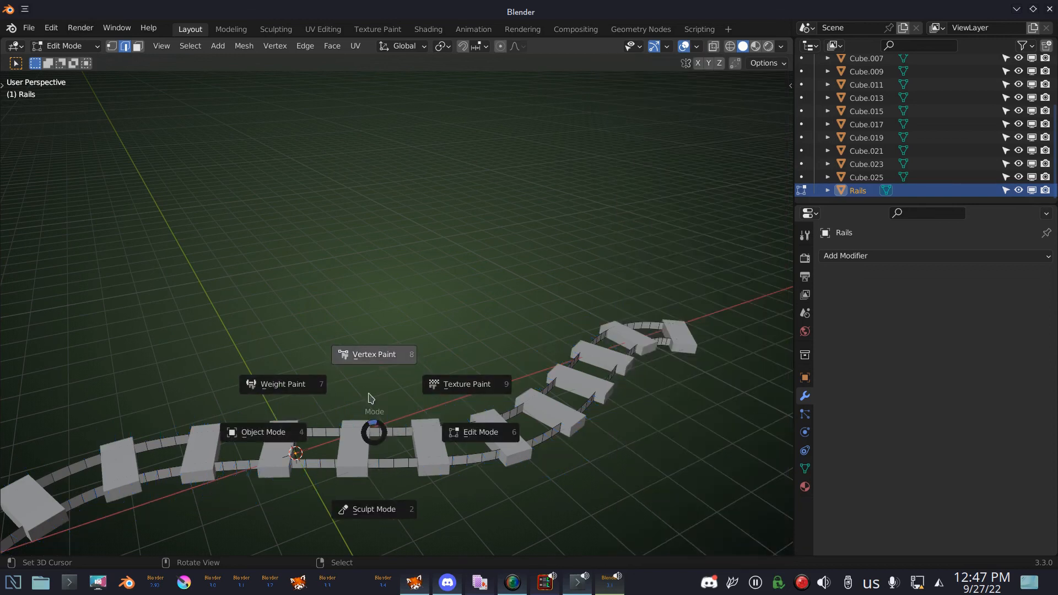
left_click(301, 436)
Step: Add a Solidify modifier to the Rails mesh and set its thickness to 0.02 m
scroll(337, 448, "down", 4)
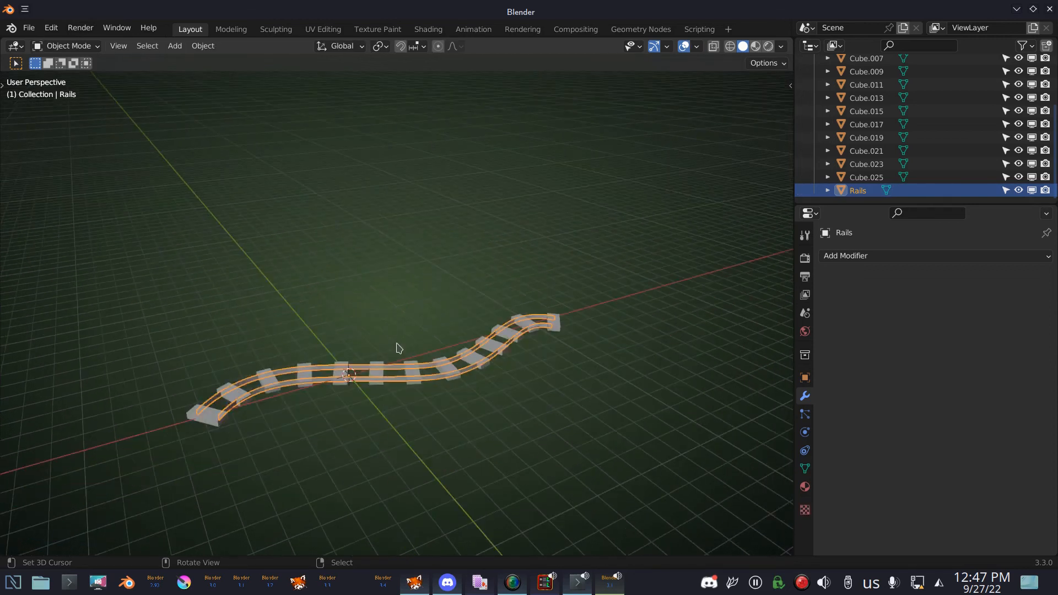
middle_click_drag(396, 350, 431, 353)
scroll(410, 353, "up", 5)
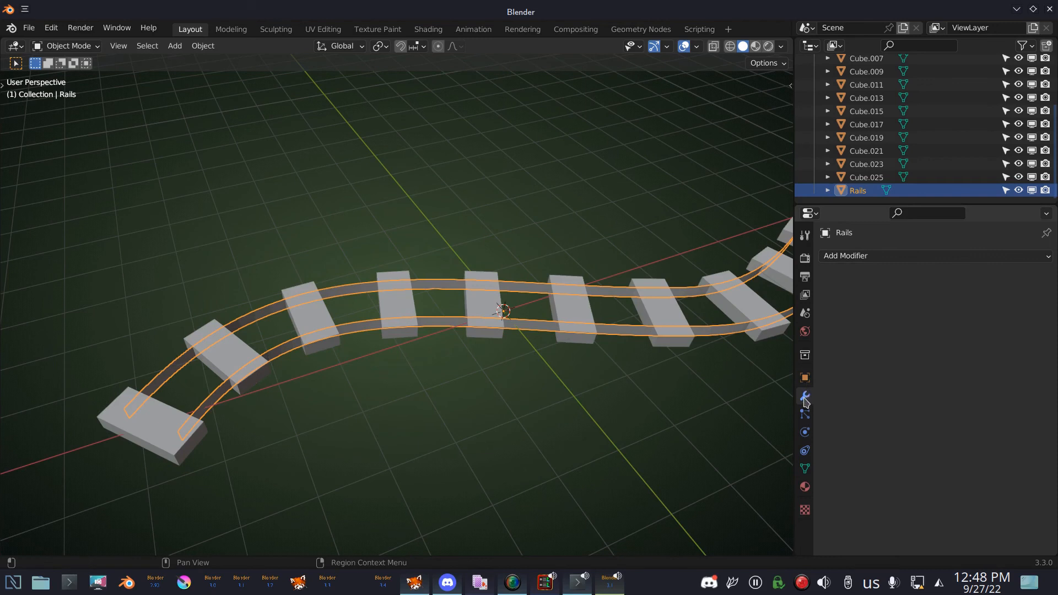
left_click(879, 257)
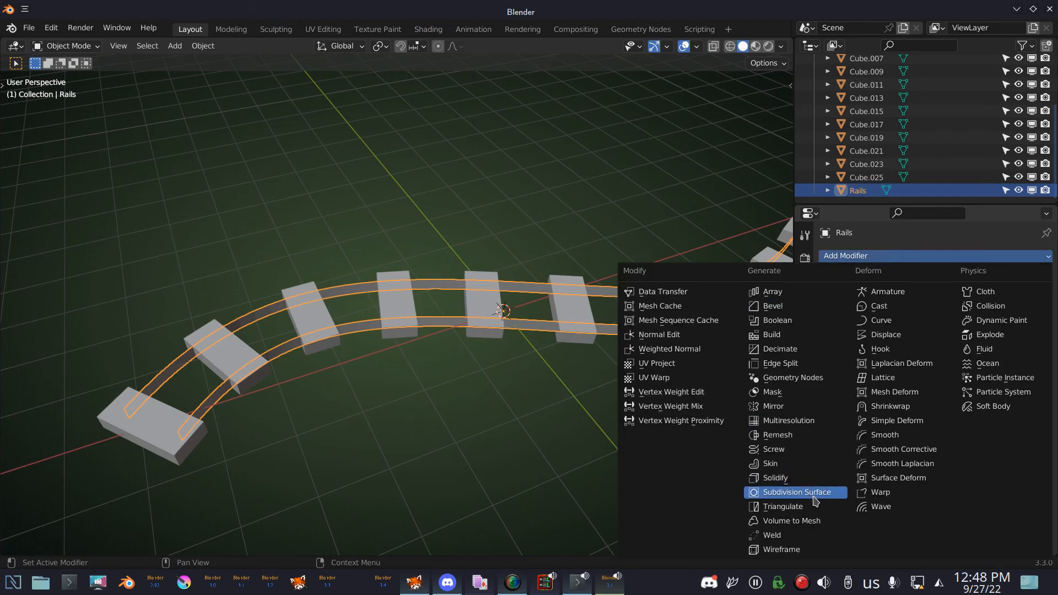
left_click(782, 478)
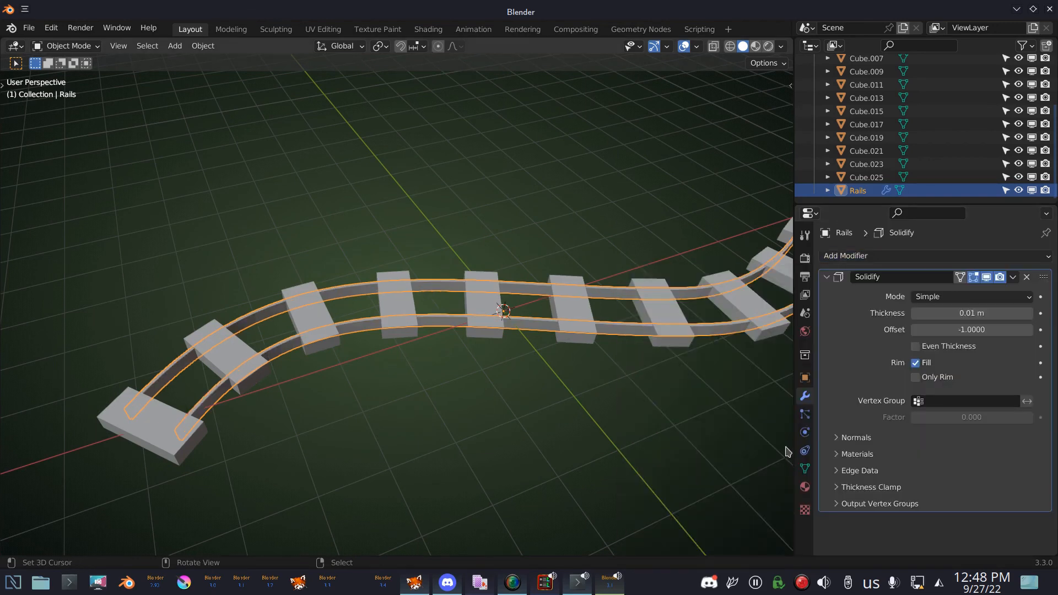
left_click(1028, 313)
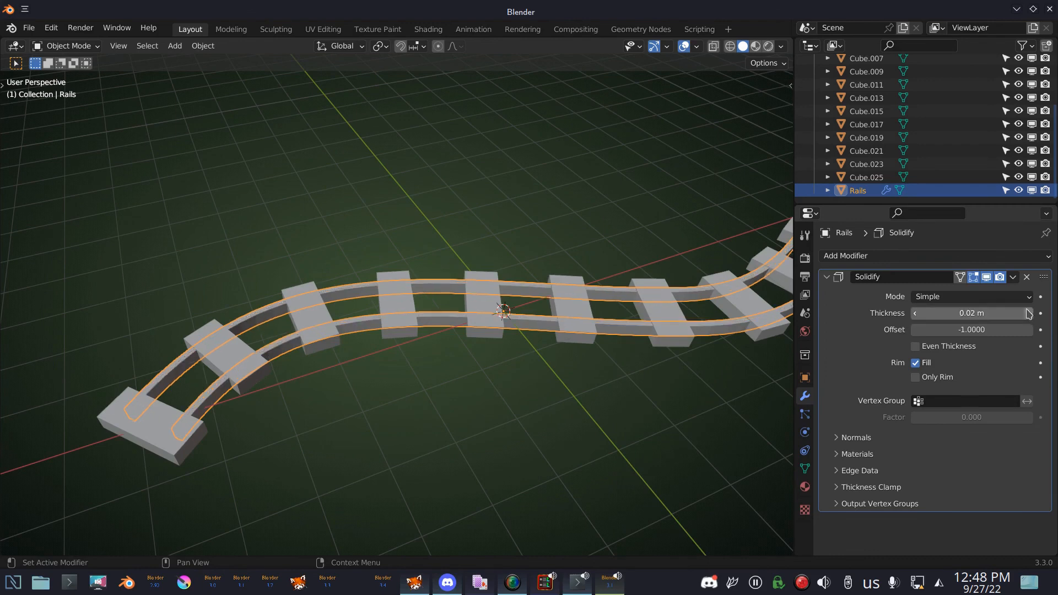
Step: Raise the Rails mesh along the global Z axis so that it sits on top of the sleepers
middle_click_drag(461, 420, 512, 378)
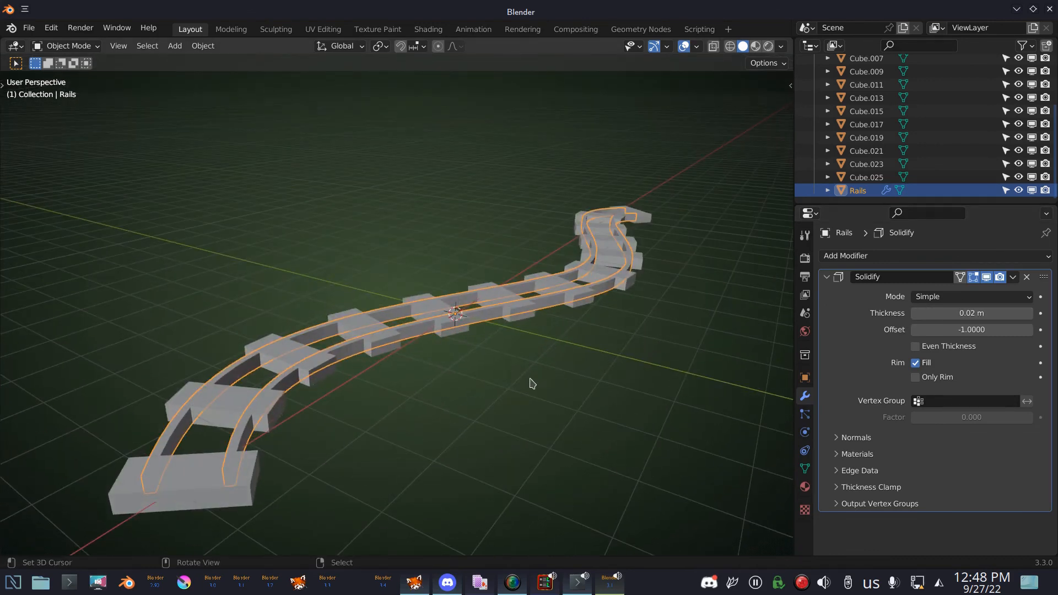
key("g")
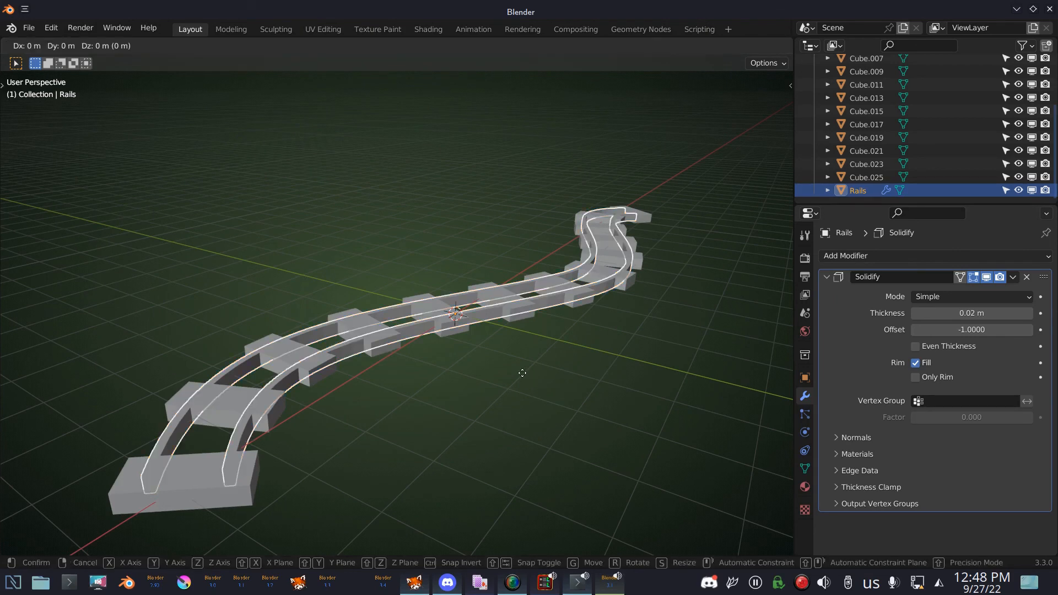
key("z")
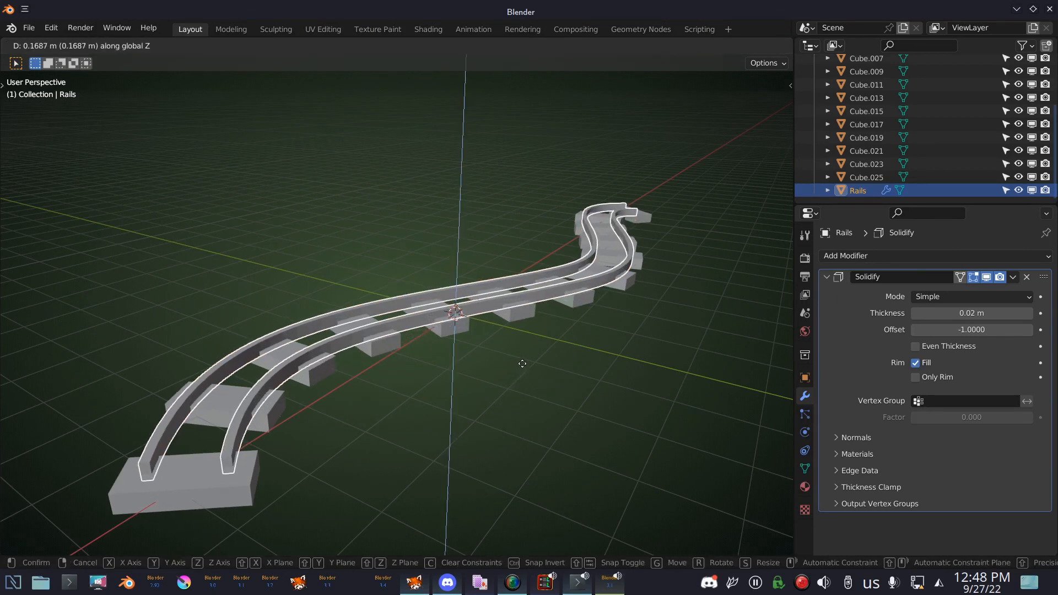
left_click(524, 368)
Step: Examine the completed track in perspective and from above, checking how the rails follow the sleepers along the curve
mouse_move(425, 307)
middle_mouse_down()
mouse_move(386, 297)
mouse_move(361, 307)
mouse_move(406, 331)
mouse_move(416, 307)
middle_mouse_up()
scroll(361, 306, "down", 3)
scroll(444, 326, "up", 2)
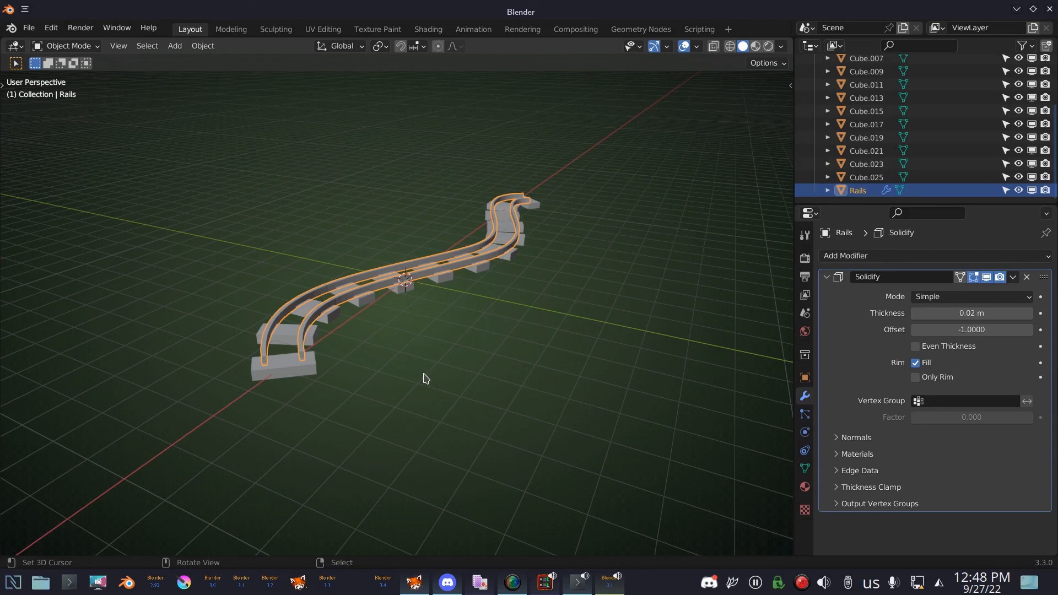
middle_click_drag(345, 408, 337, 430)
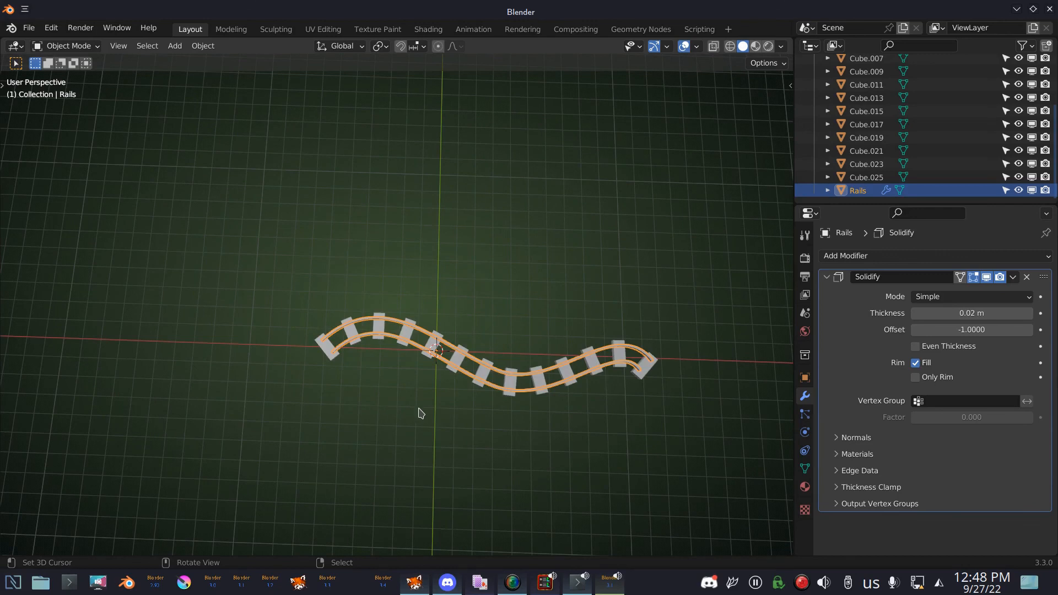
scroll(420, 408, "up", 3)
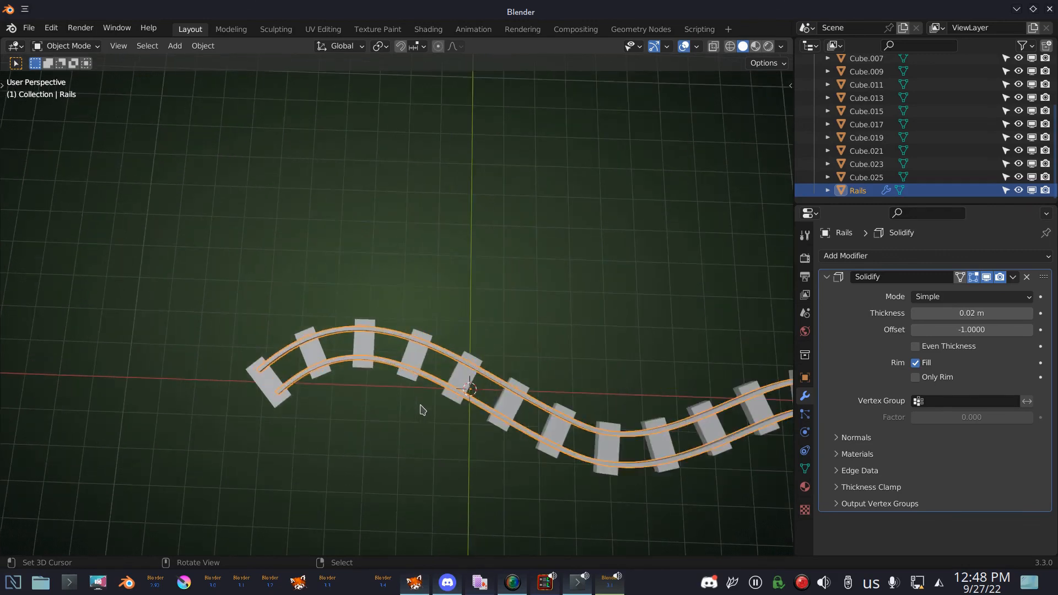
middle_click_drag(540, 449, 401, 387, "shift")
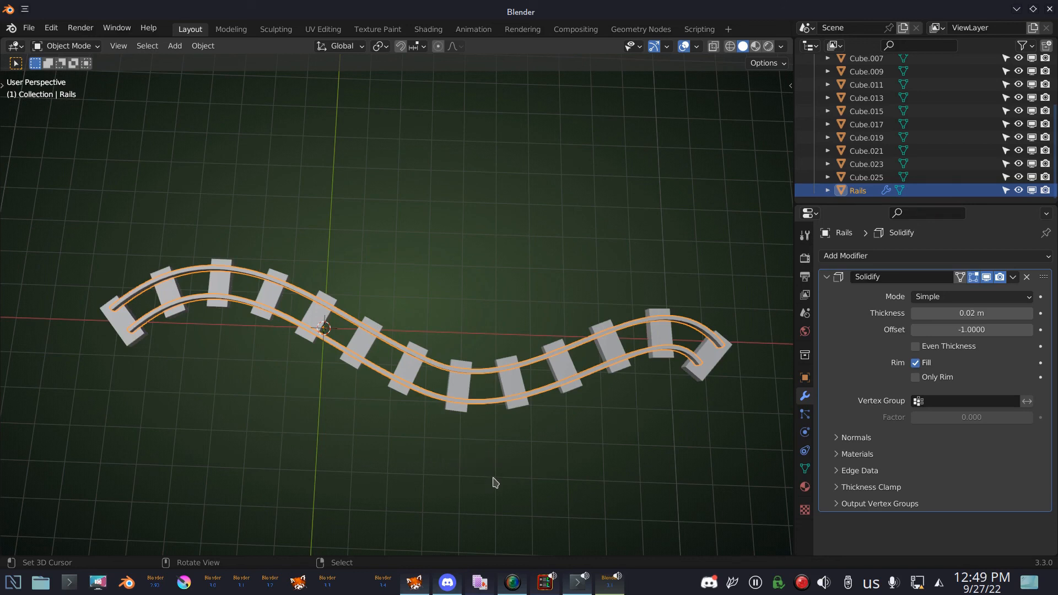
middle_click_drag(548, 476, 557, 442)
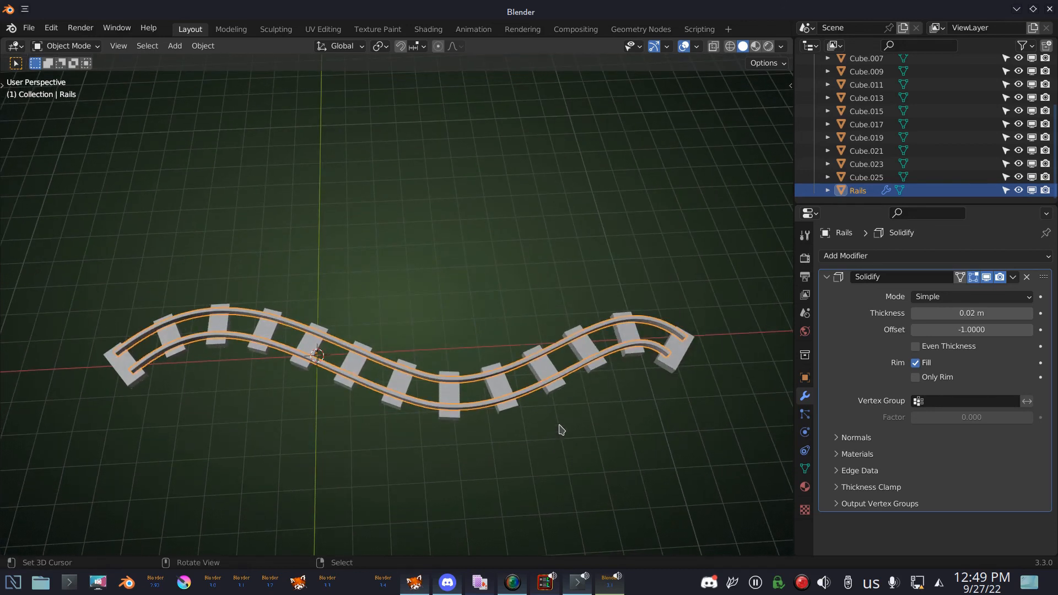